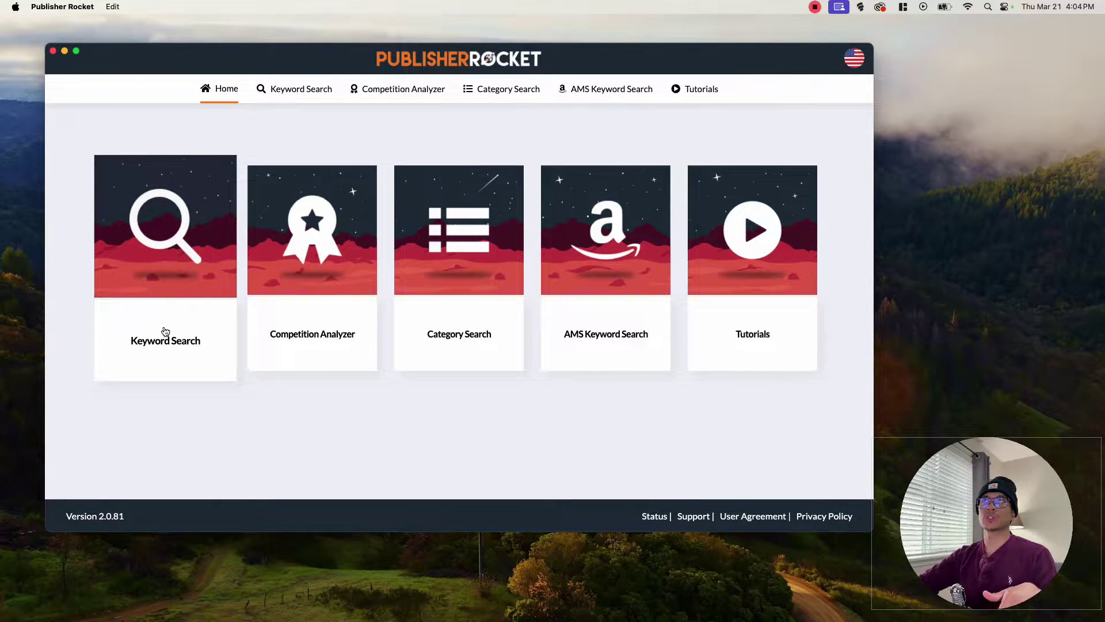
Run a keyword search for "activity book for kids" in the Books market
left_click(166, 332)
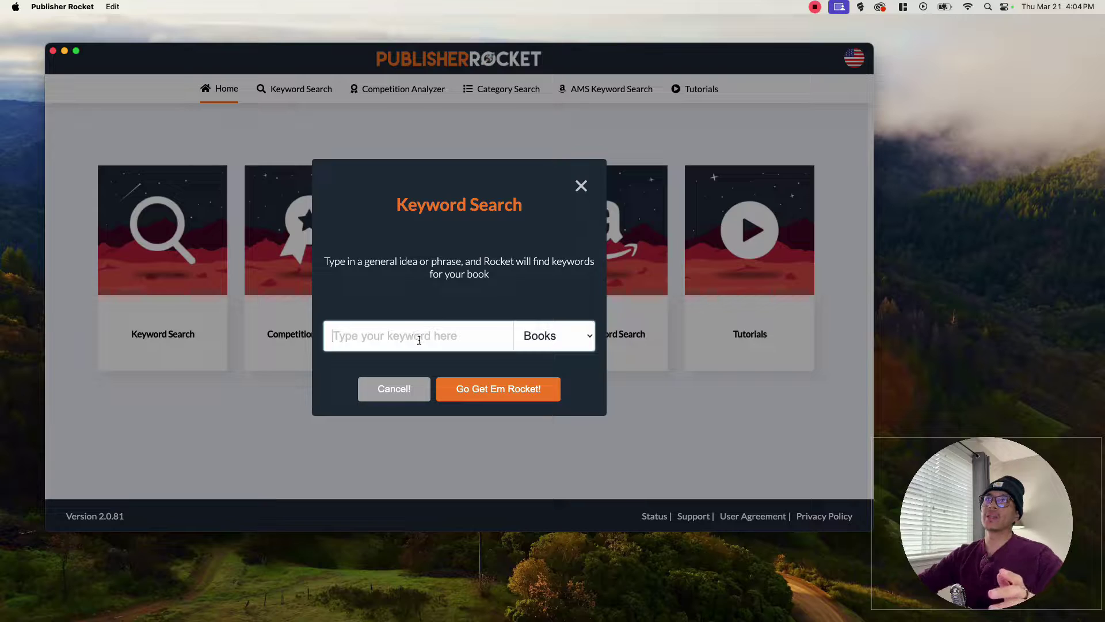
left_click(538, 337)
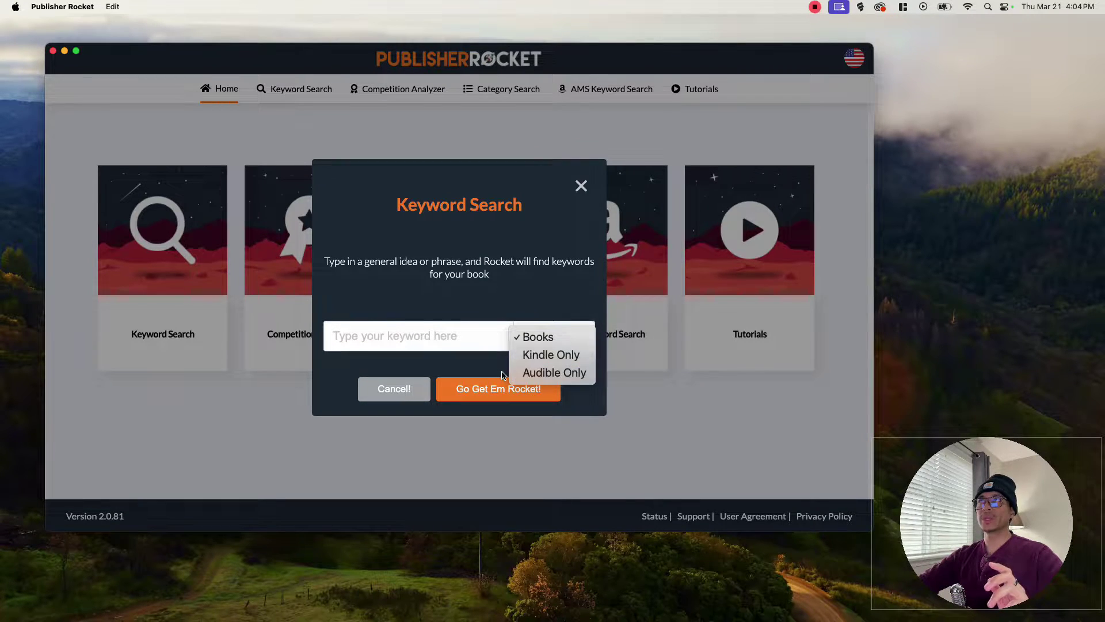
left_click(557, 338)
left_click(428, 343)
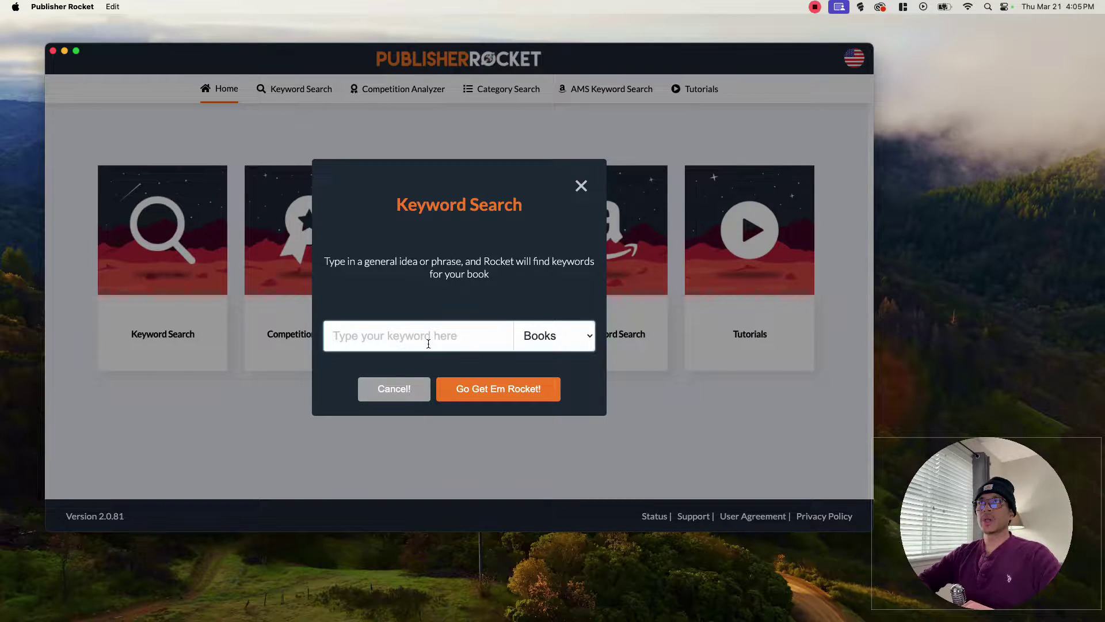
type("a")
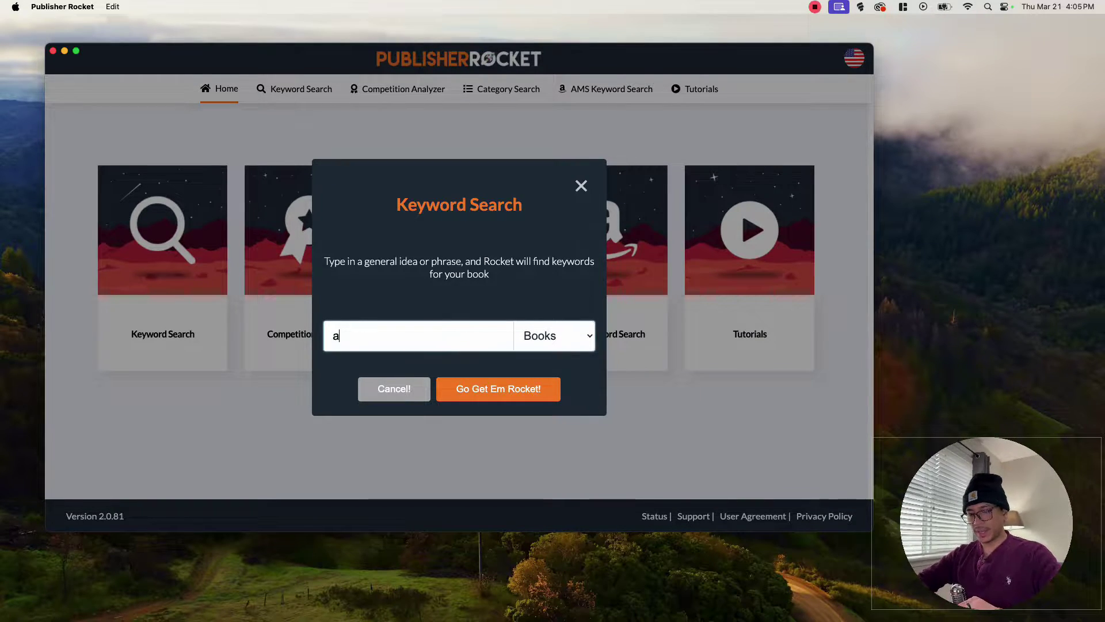
type("ctivity book f")
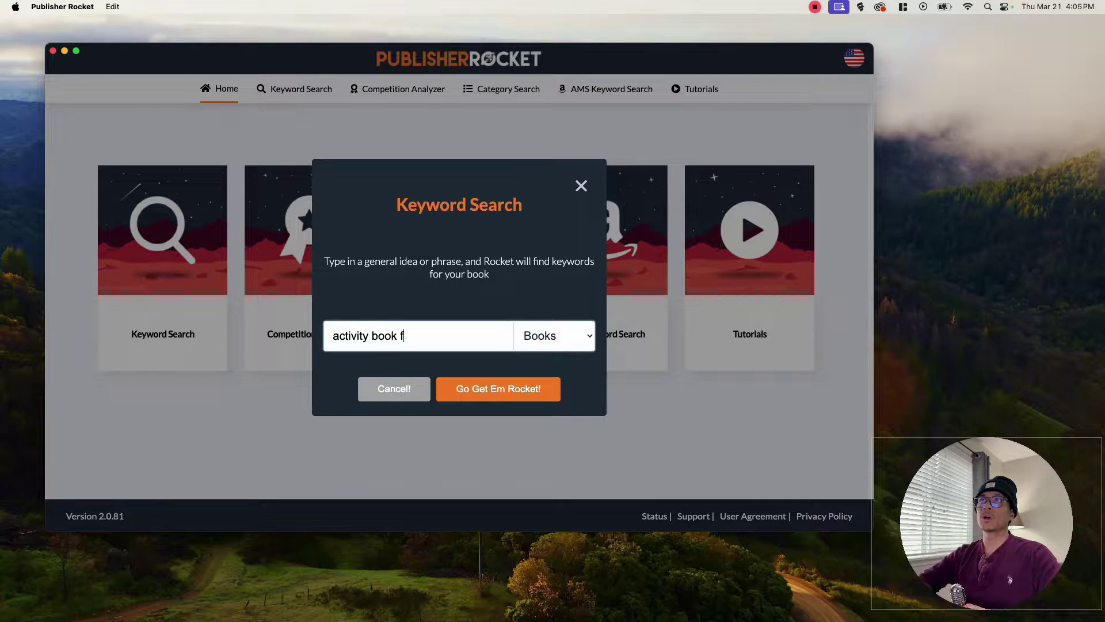
type("or kids")
key("Return")
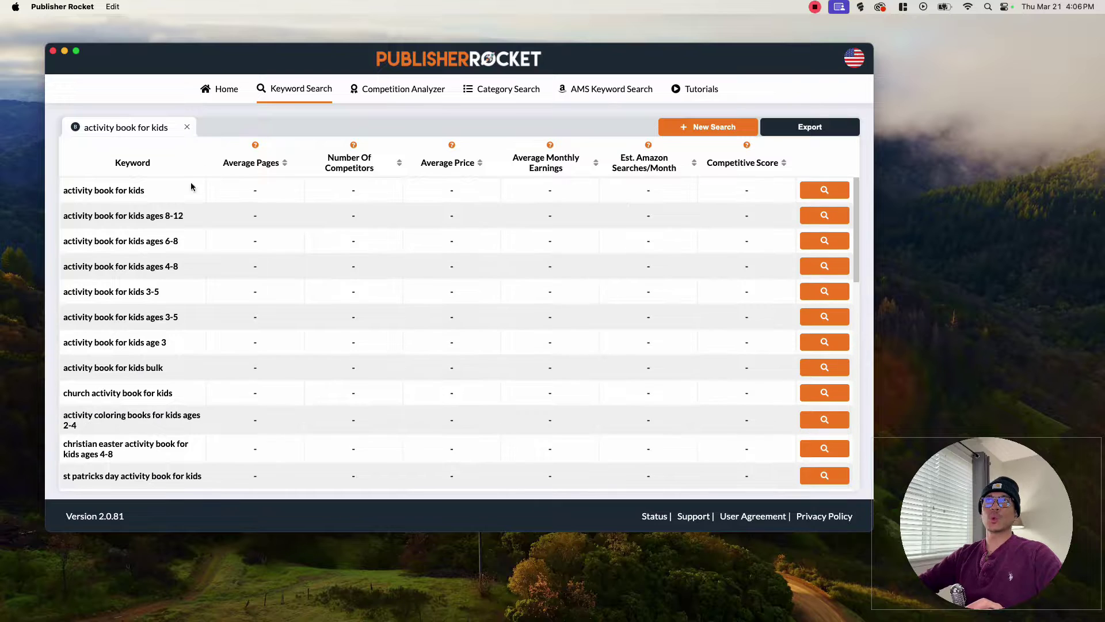
Read the explanations of the metric columns, from average pages through competitive score
left_click(253, 163)
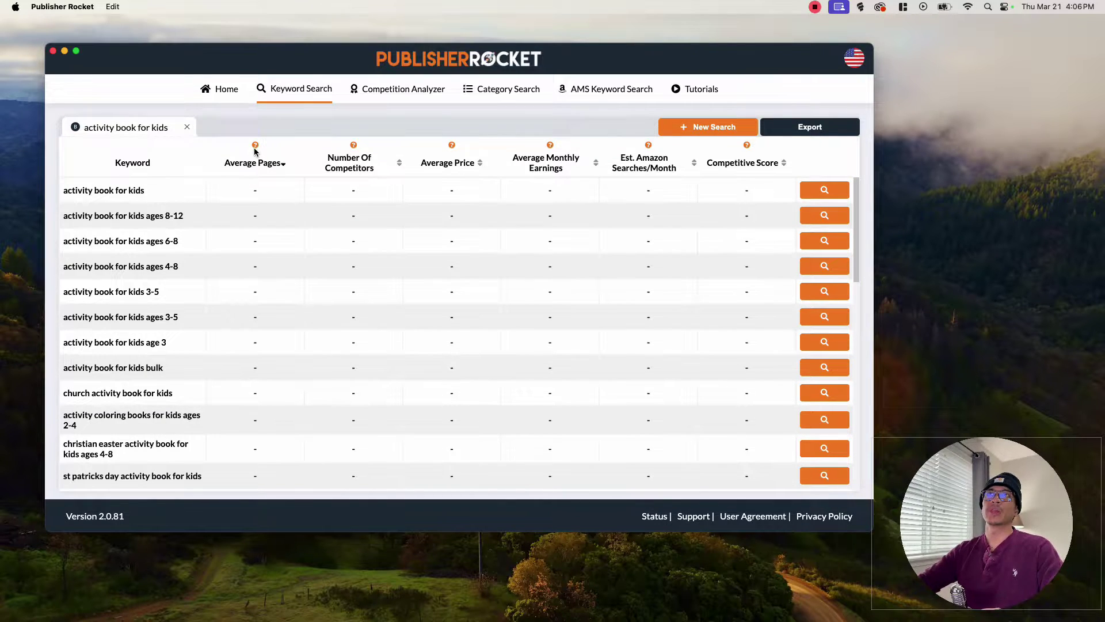
mouse_move(256, 147)
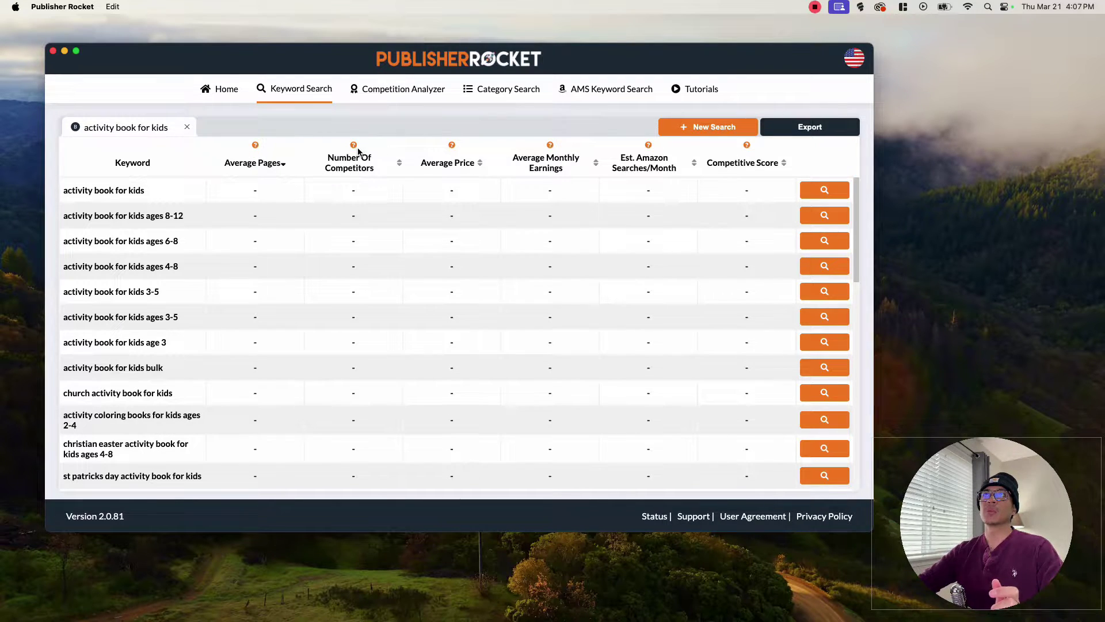
mouse_move(354, 146)
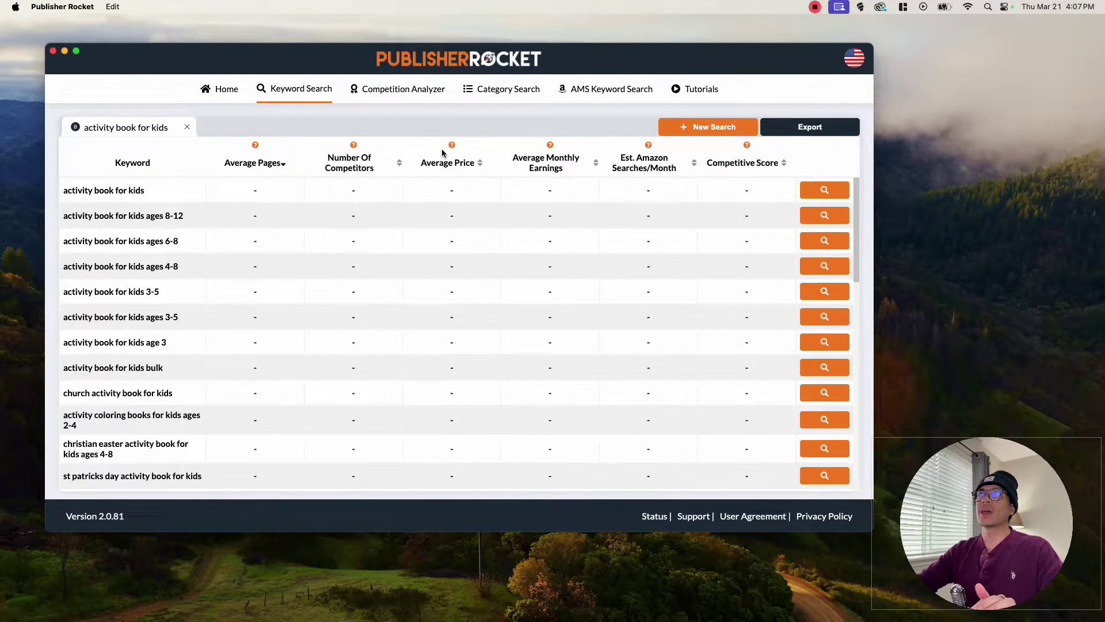
mouse_move(453, 149)
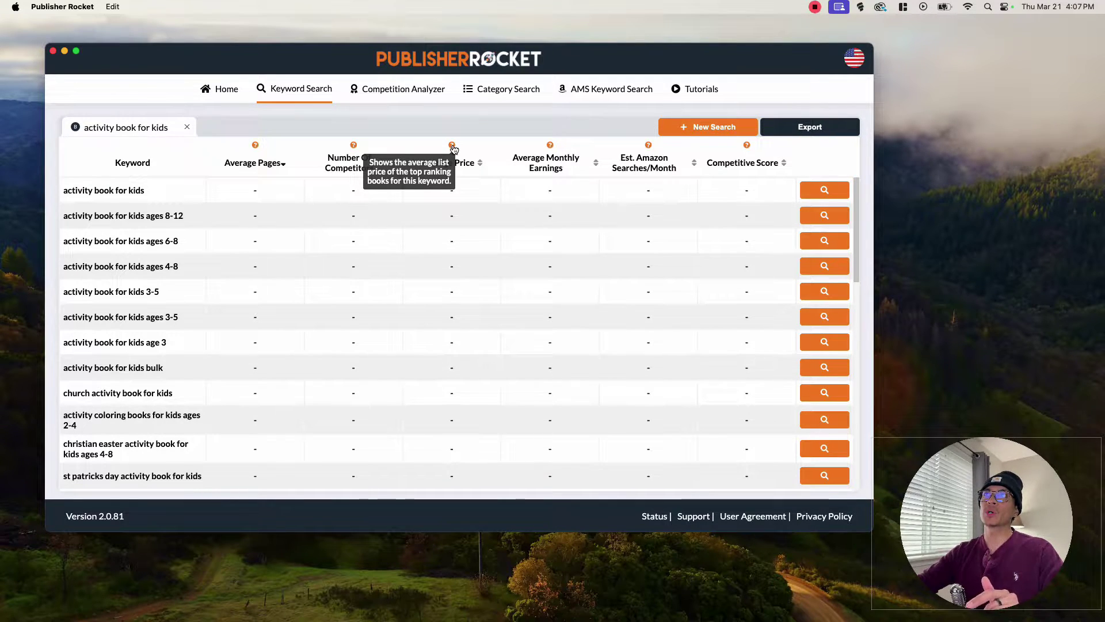
mouse_move(551, 147)
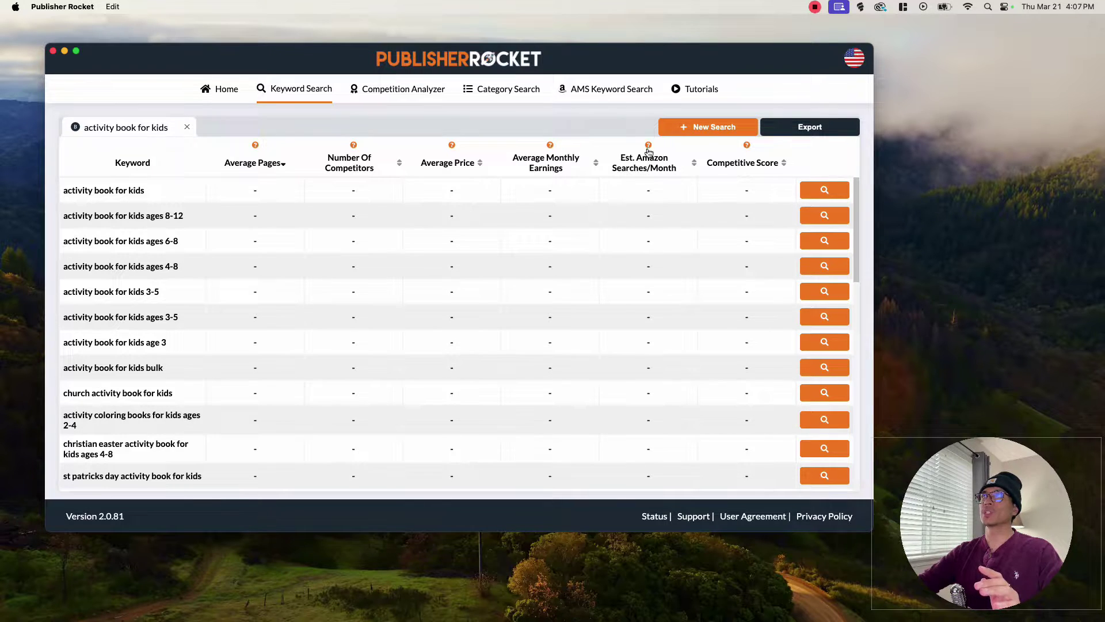
mouse_move(649, 148)
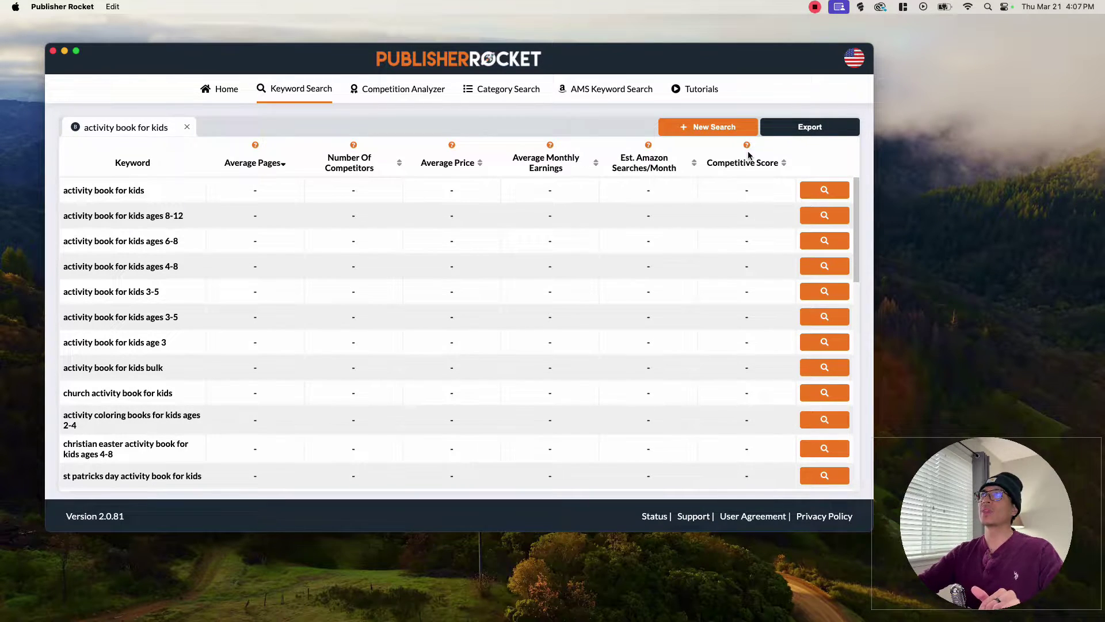
mouse_move(749, 148)
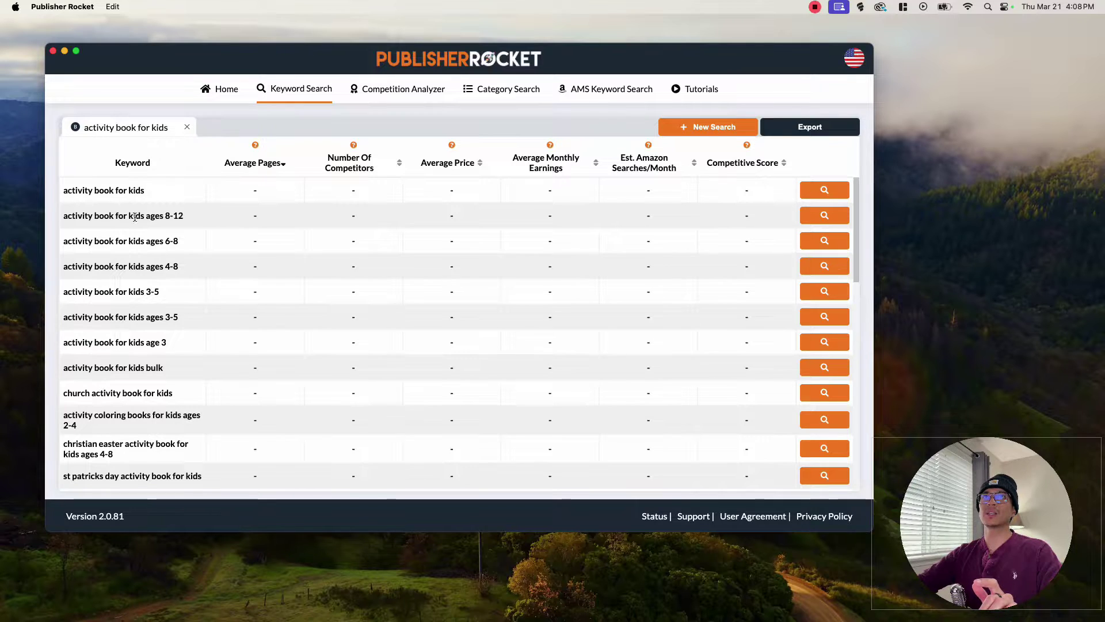
Look through the keyword suggestions and retrieve the metrics for "activity book for kids"
scroll(138, 363, "down", 15)
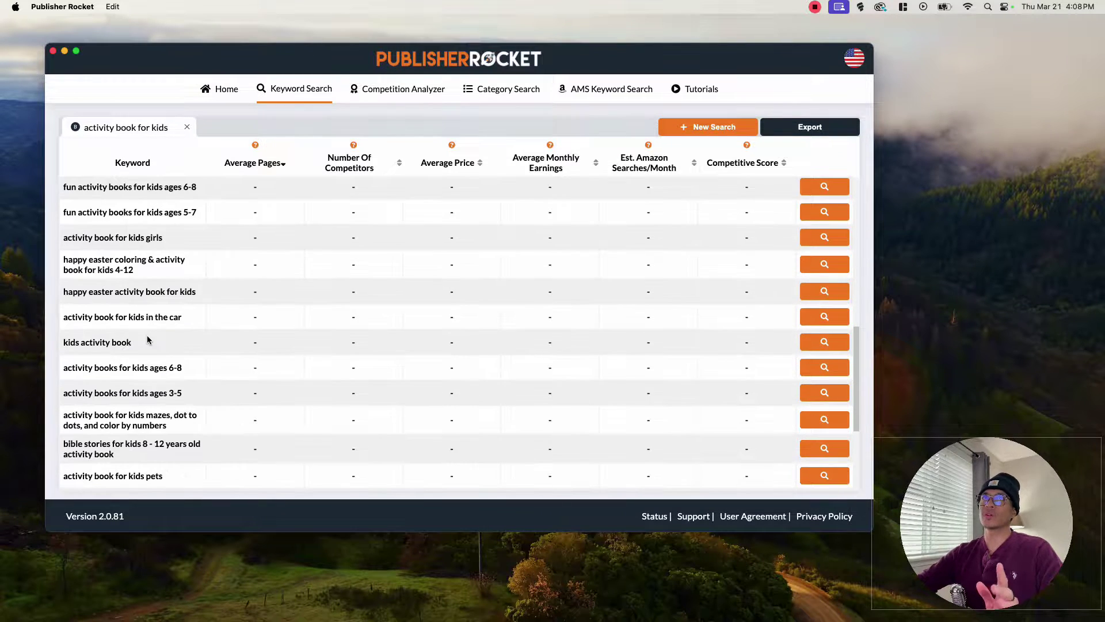
scroll(161, 321, "up", 15)
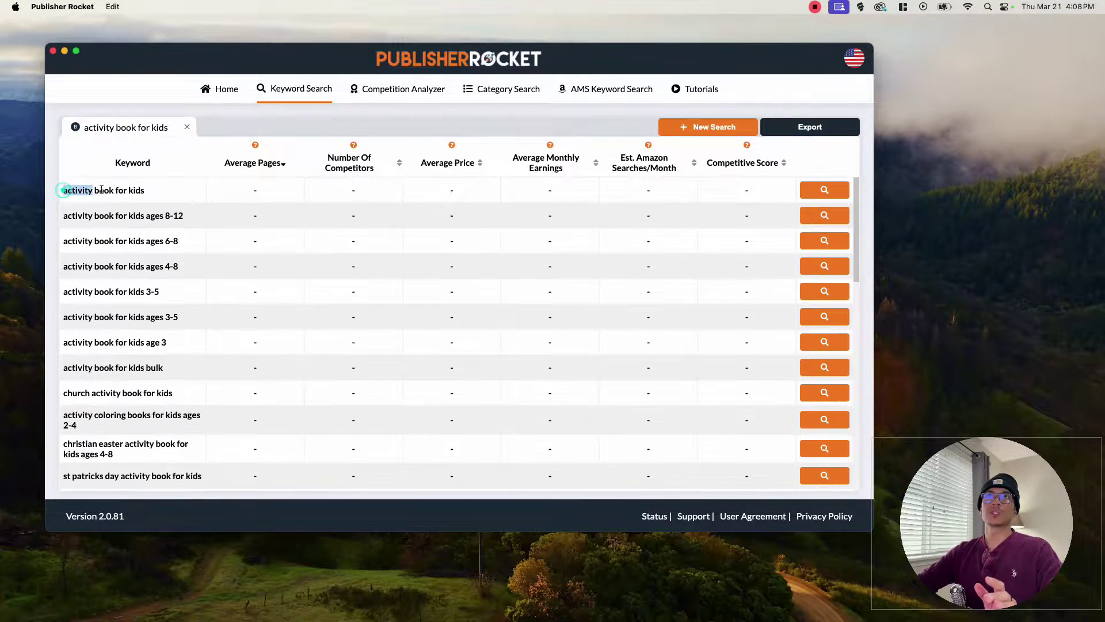
left_click(146, 191)
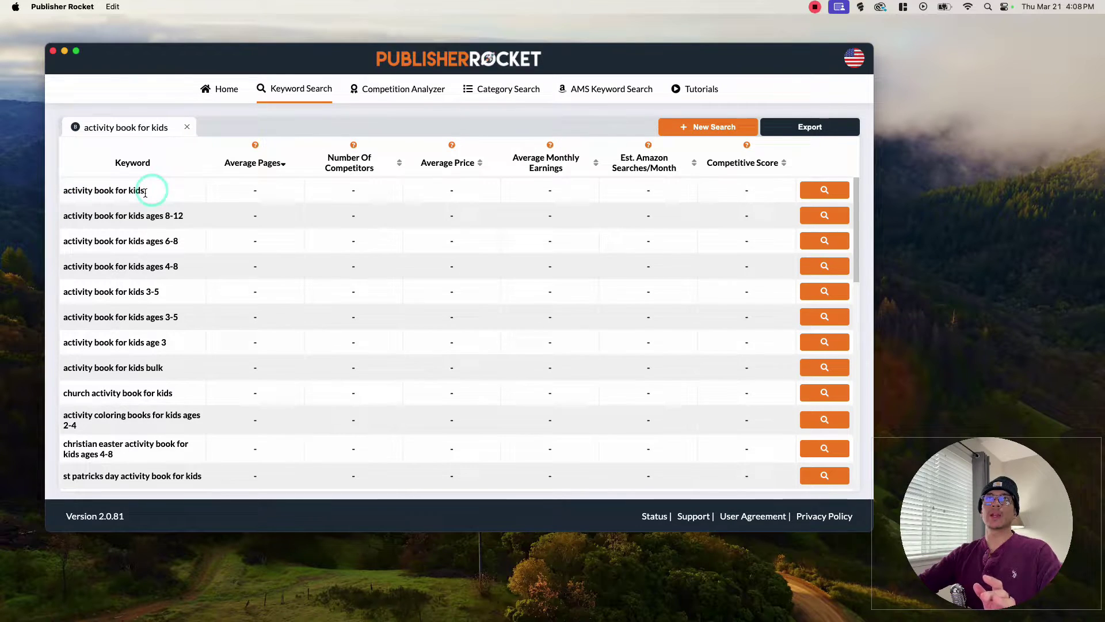
left_click(823, 190)
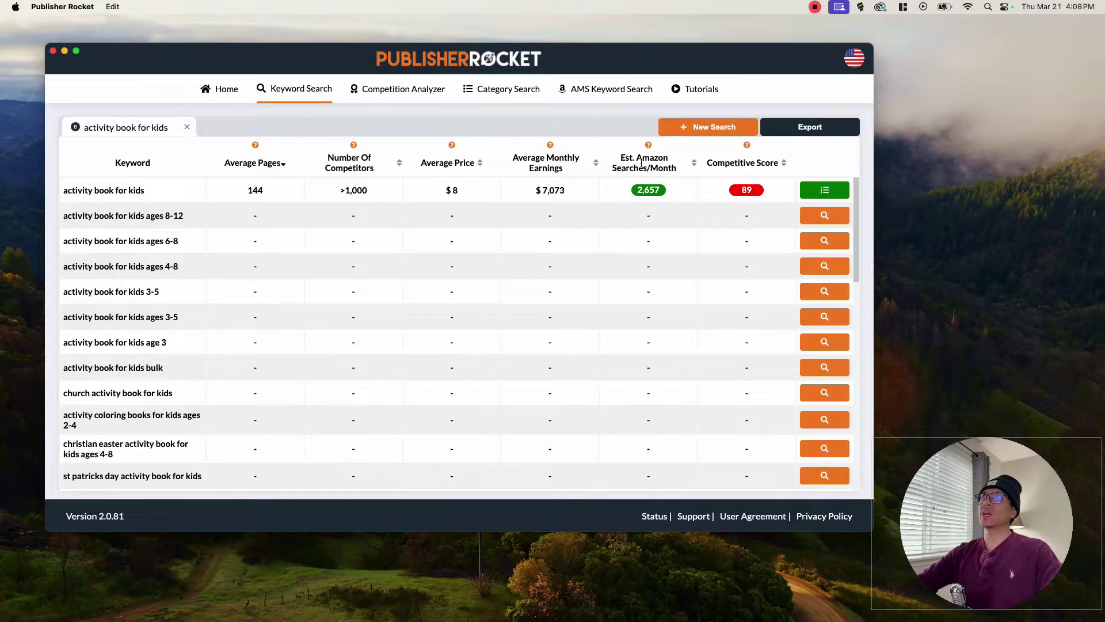
Check the estimated monthly Amazon searches and the competitive score ratings for "activity book for kids"
left_click_drag(650, 168, 662, 168)
mouse_move(654, 197)
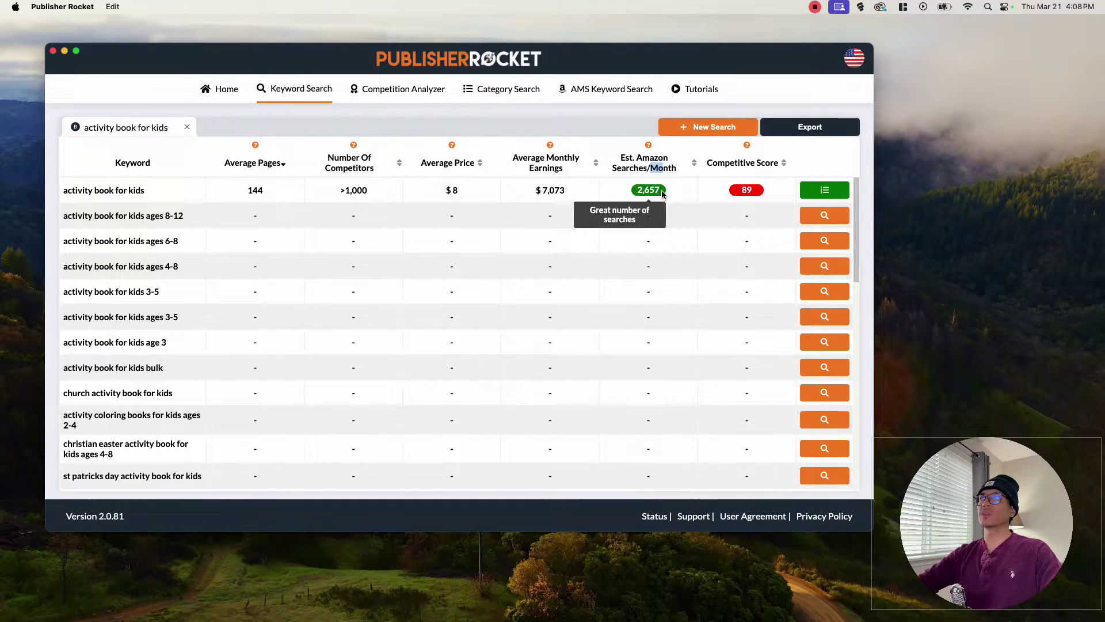
left_click(727, 161)
mouse_move(739, 191)
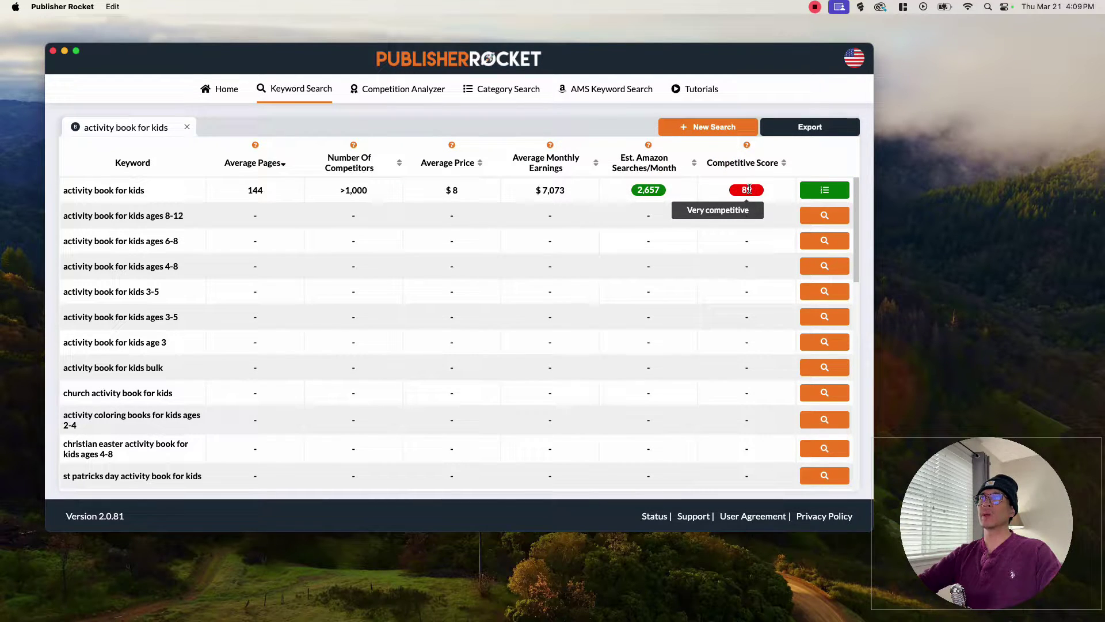
Retrieve the metrics for the next eight keywords, from "activity book for kids ages 8-12" through "church activity book for kids"
left_click(837, 219)
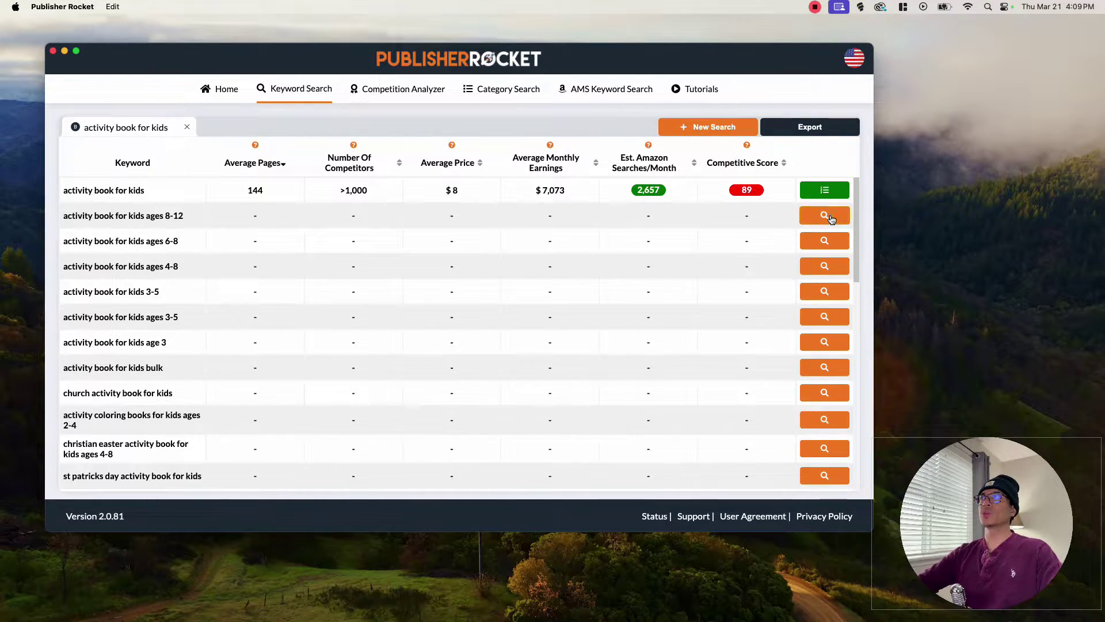
left_click(832, 243)
left_click(835, 268)
left_click(835, 291)
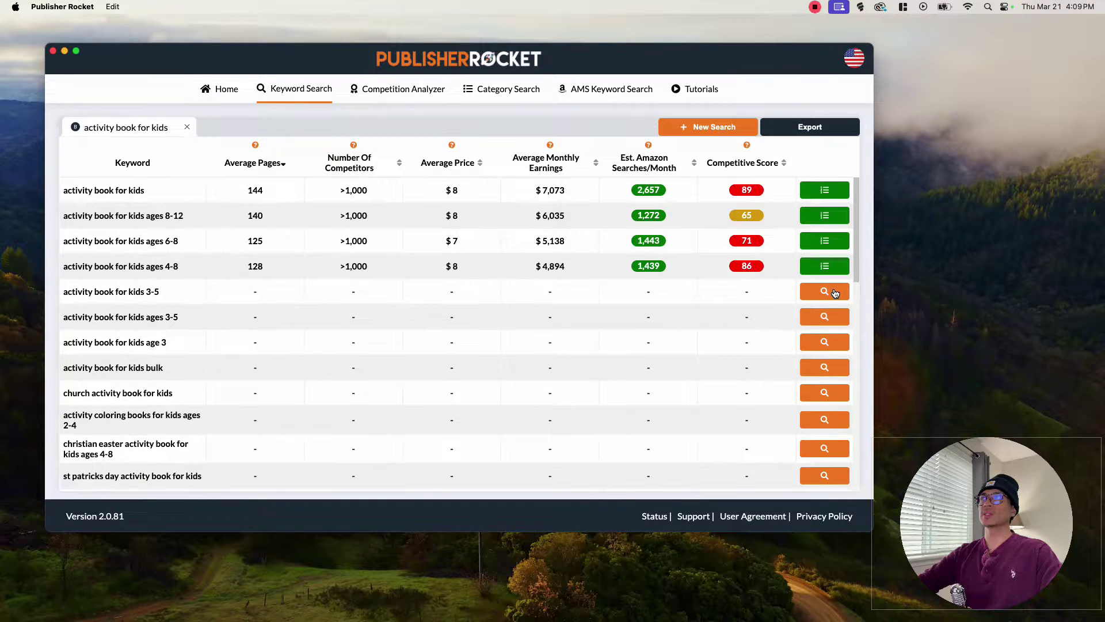
left_click(839, 318)
left_click(841, 341)
left_click(839, 367)
left_click(835, 393)
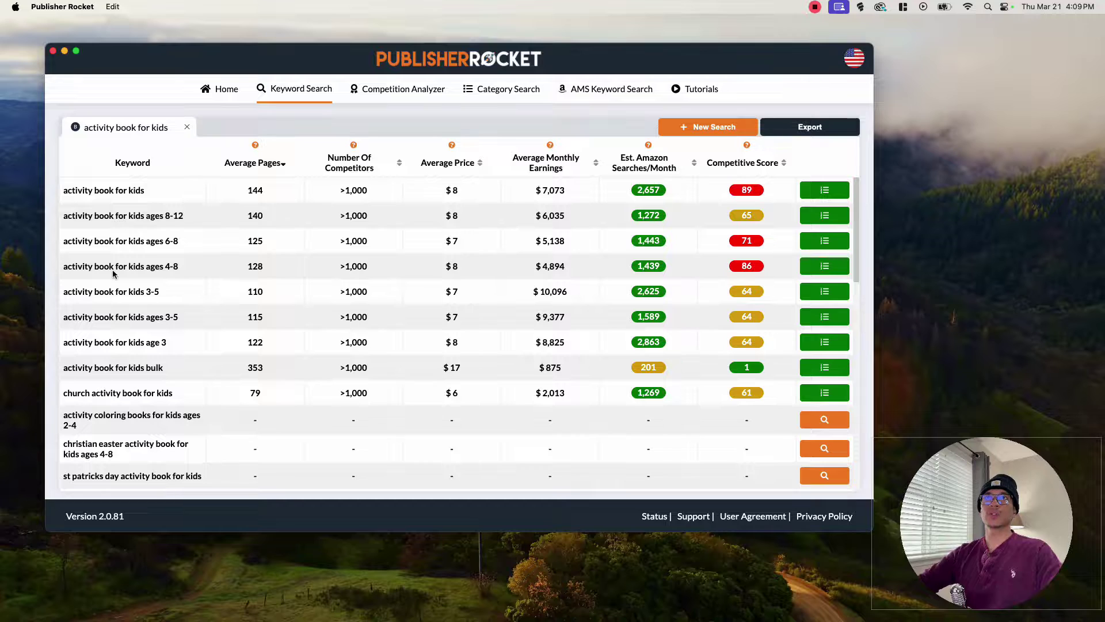
Compare the age-range variations of the "activity book for kids" keyword, including ages 3-5 and ages 4-8
left_click_drag(62, 215, 61, 316)
left_click(161, 294)
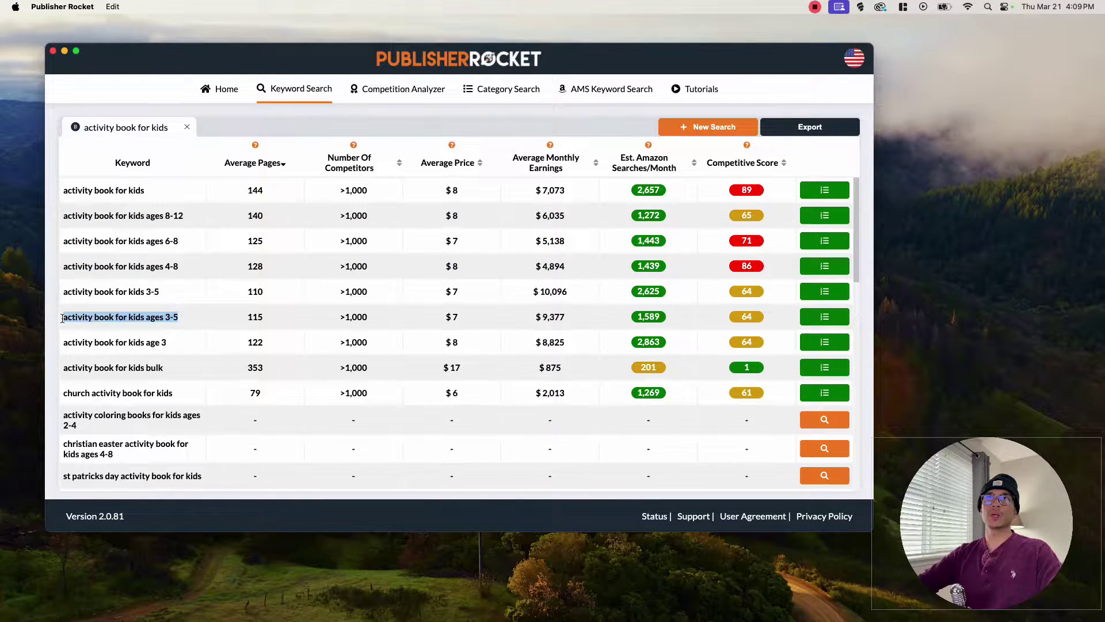
left_click(61, 317)
left_click_drag(62, 265, 187, 267)
left_click(189, 266)
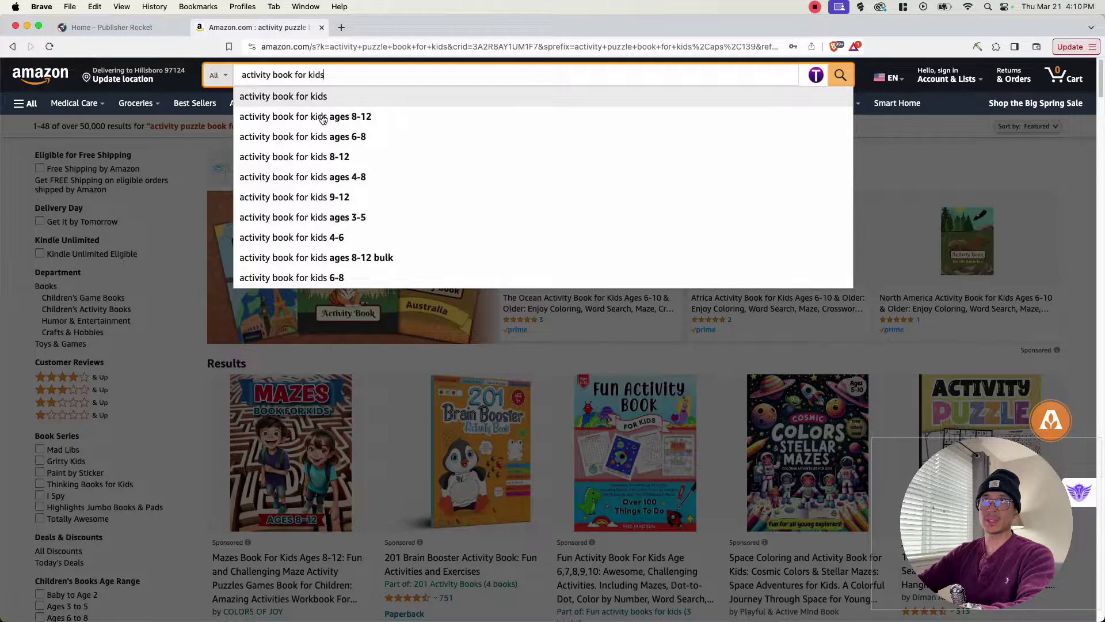
Switch from the Amazon search suggestions to Publisher Rocket and browse the rest of its keyword list
key("ctrl+Up")
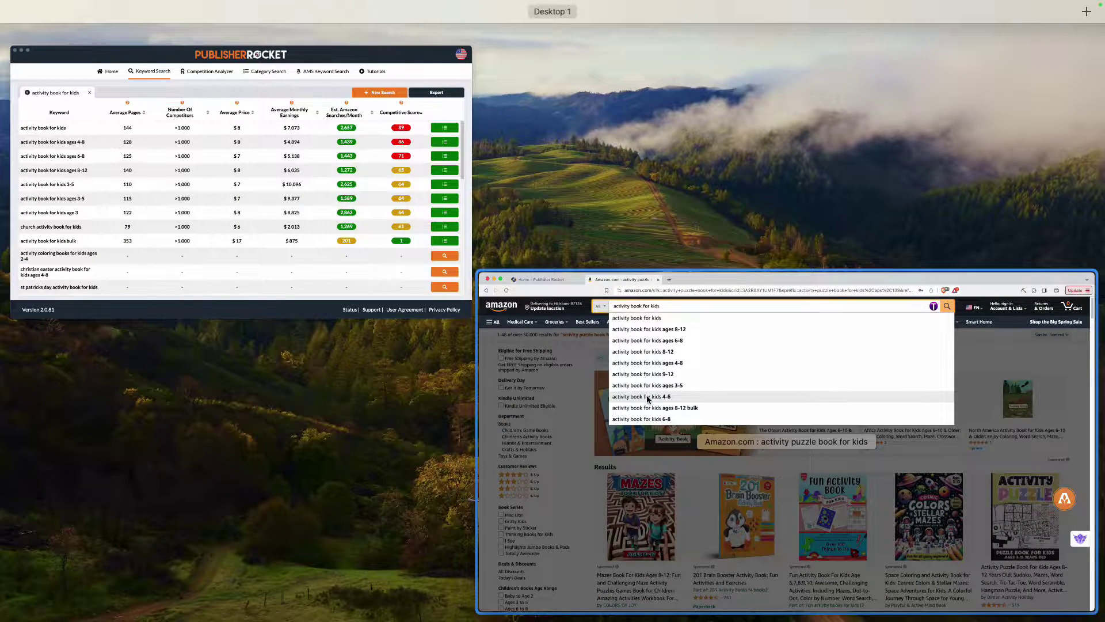
left_click(64, 127)
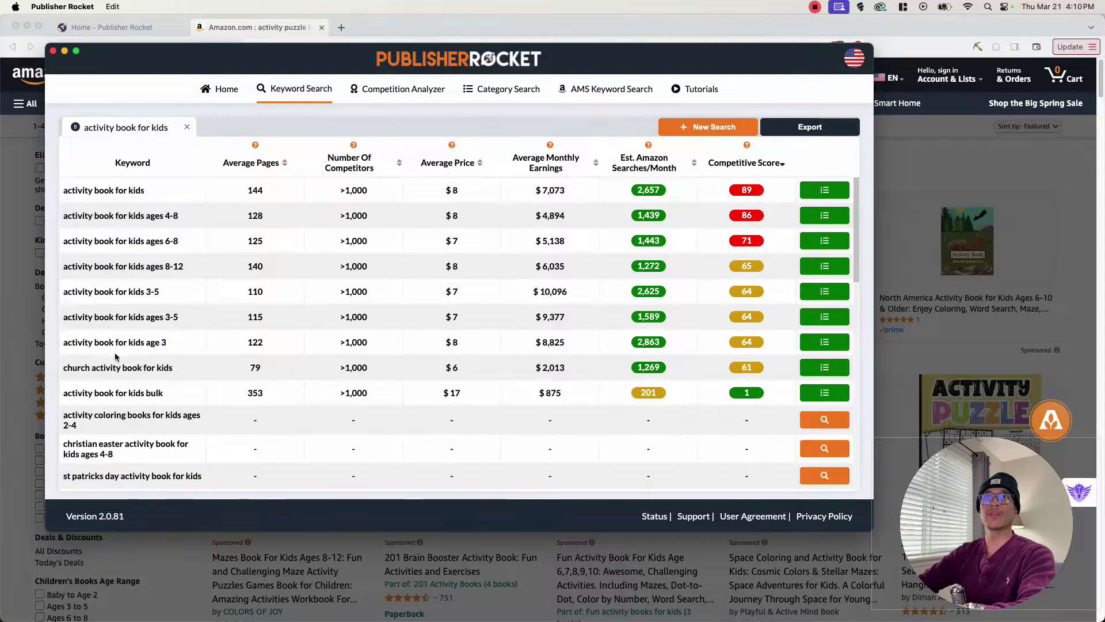
scroll(127, 410, "down", 8)
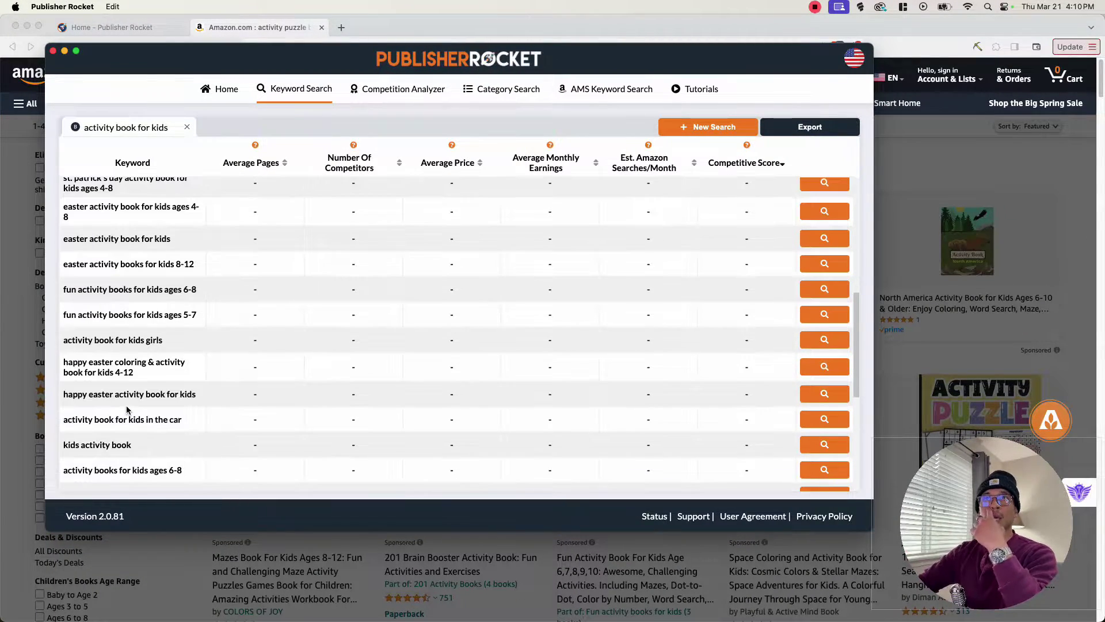
scroll(143, 415, "down", 6)
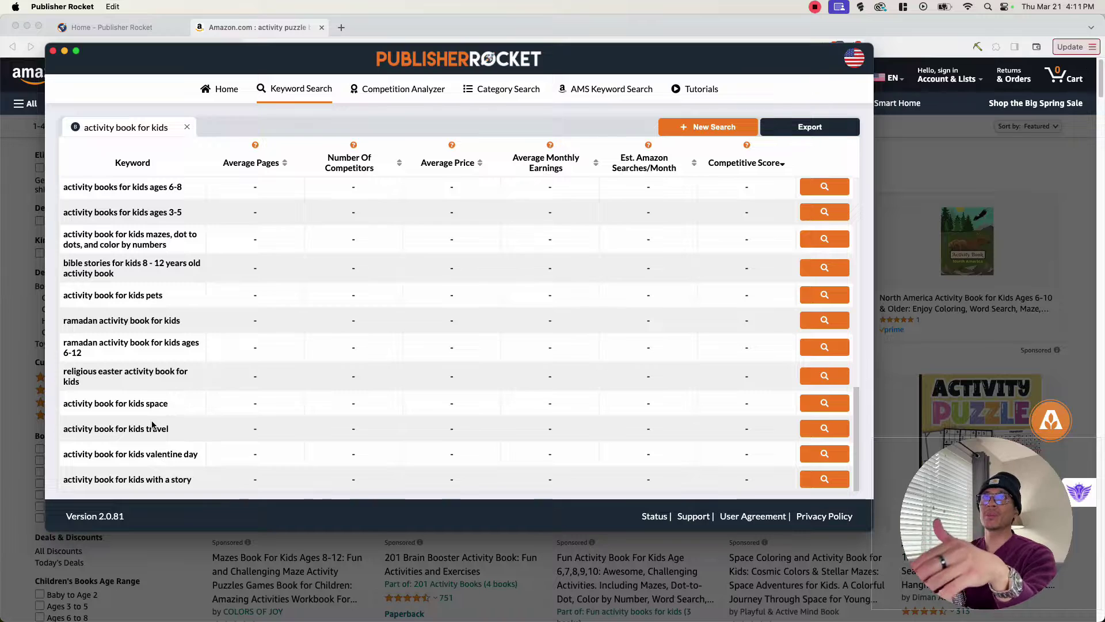
scroll(153, 425, "up", 15)
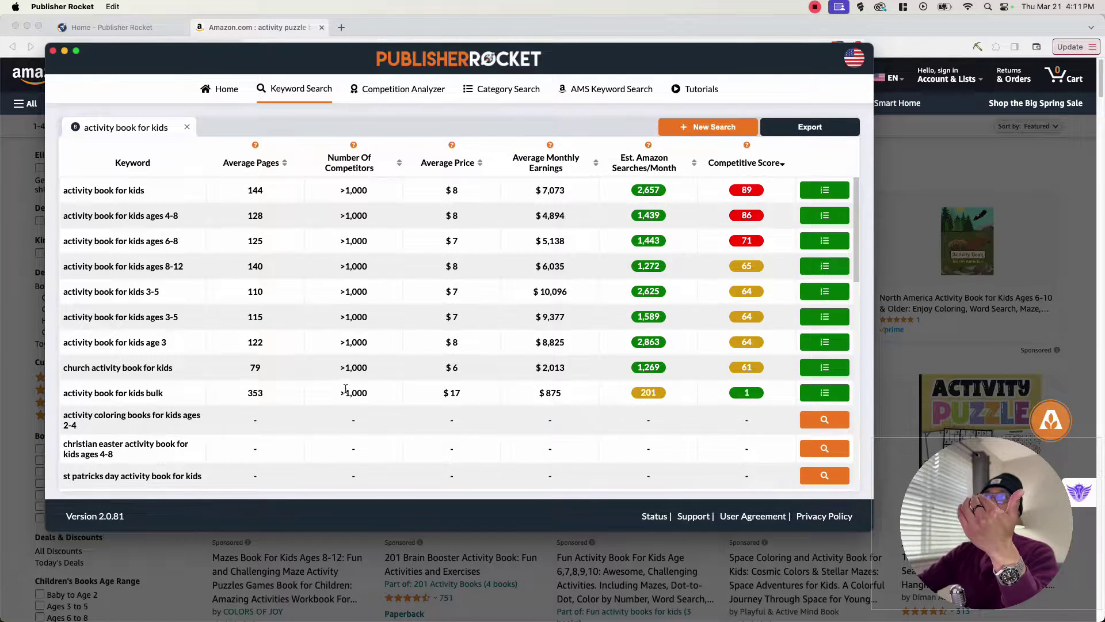
Retrieve the metrics for the next ten keywords, from "activity coloring books for kids ages 2-4" through "fun activity books for kids ages 5-7"
left_click(814, 426)
left_click(820, 457)
scroll(821, 437, "down", 3)
left_click(821, 408)
left_click(822, 435)
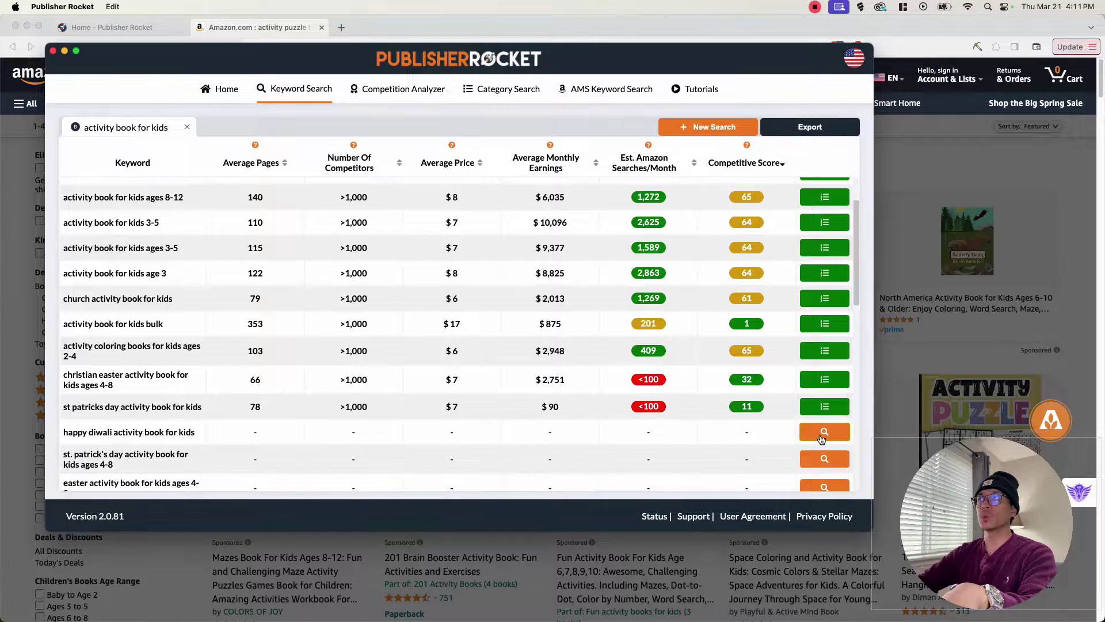
scroll(821, 426, "down", 2)
left_click(822, 391)
left_click(822, 418)
left_click(823, 444)
scroll(820, 414, "down", 2)
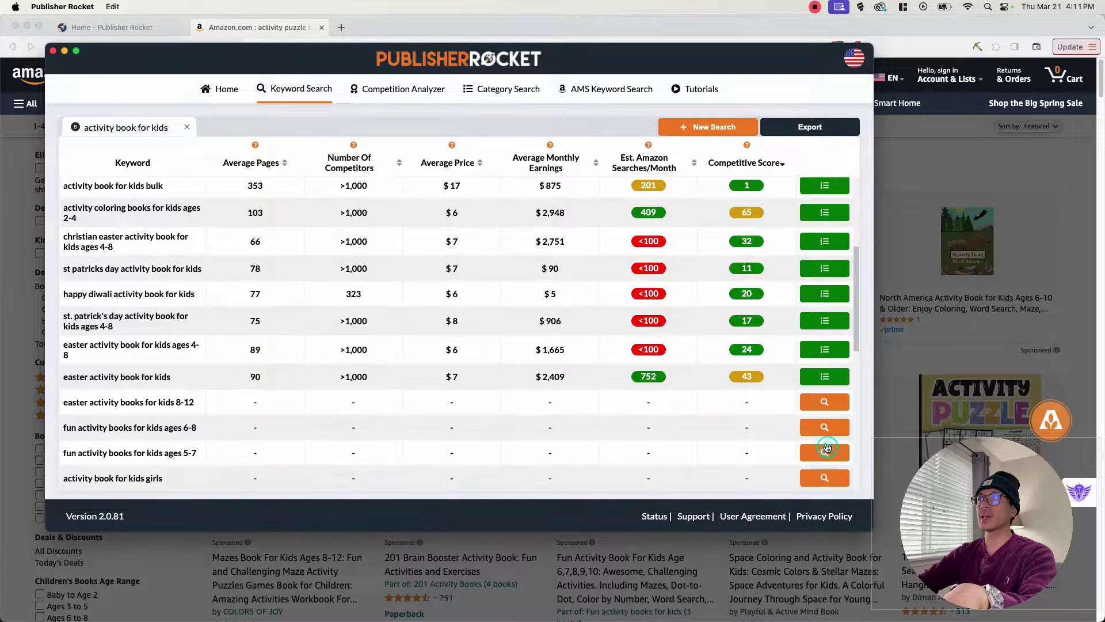
left_click(817, 405)
left_click(823, 427)
left_click(823, 453)
Examine the average pages, average price and average monthly earnings for "fun activity books for kids ages 5-7"
scroll(823, 438, "down", 2)
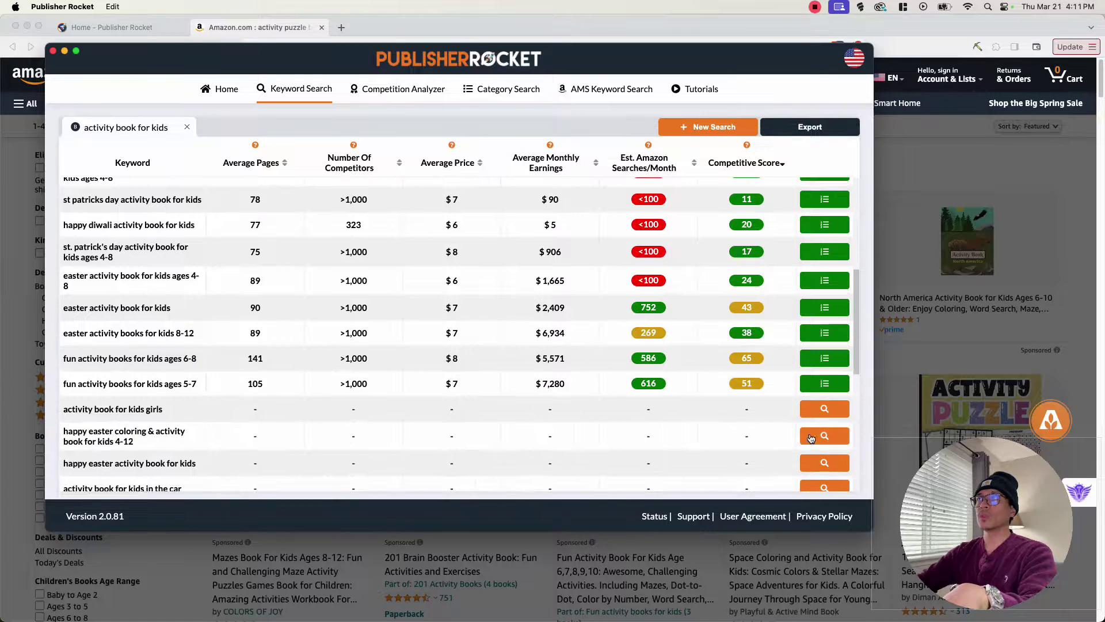
left_click_drag(62, 384, 195, 384)
left_click(195, 384)
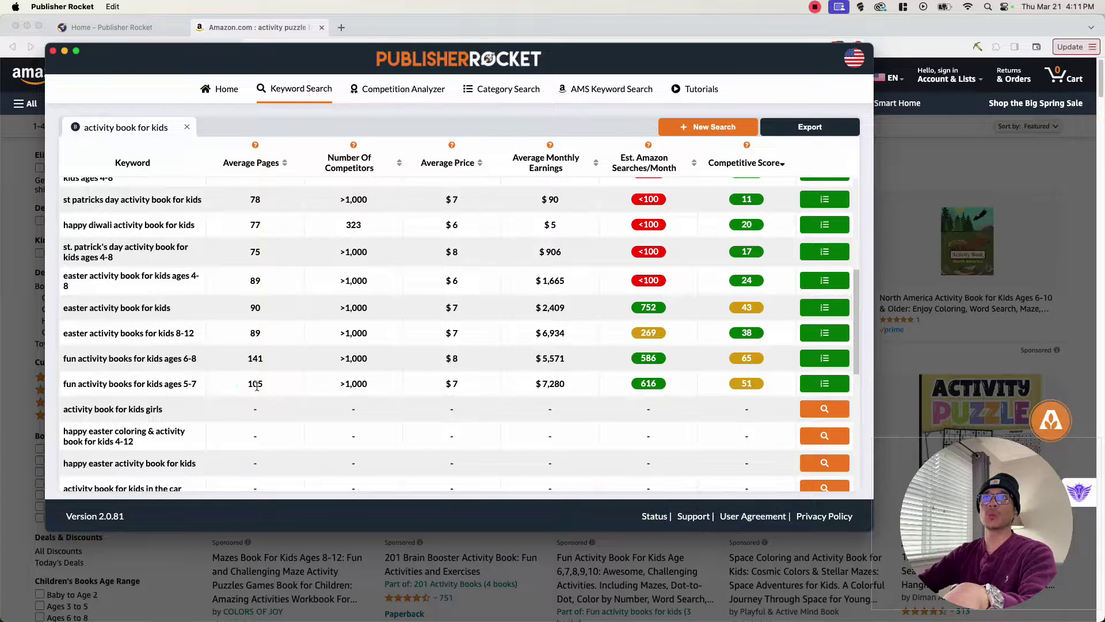
left_click(235, 384)
left_click(276, 385)
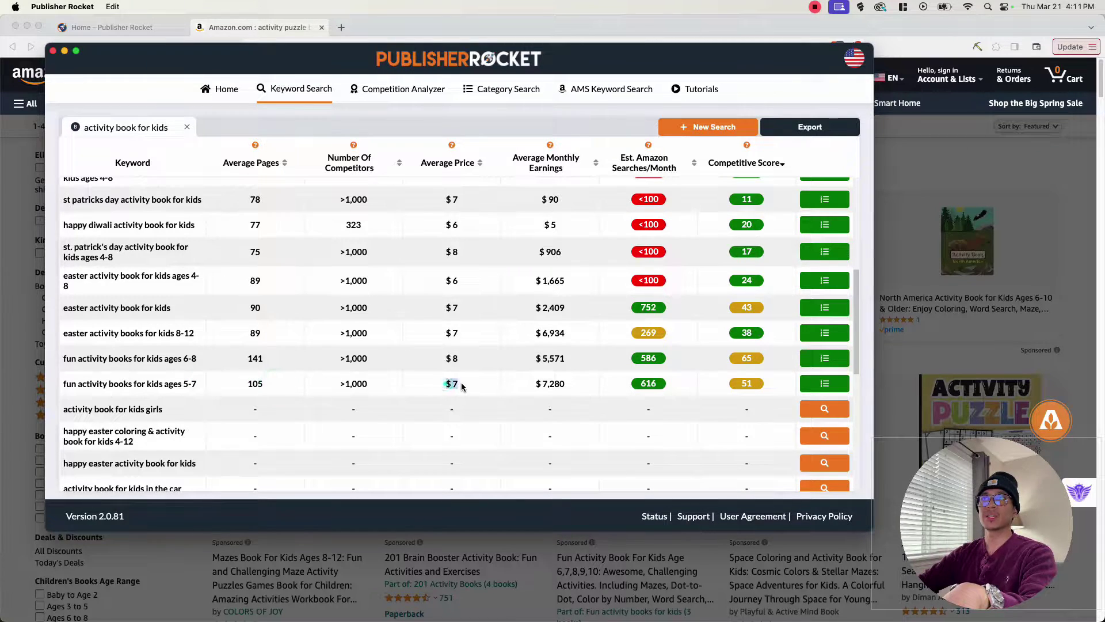
left_click(449, 383)
left_click(528, 383)
left_click_drag(534, 385, 576, 384)
left_click(575, 385)
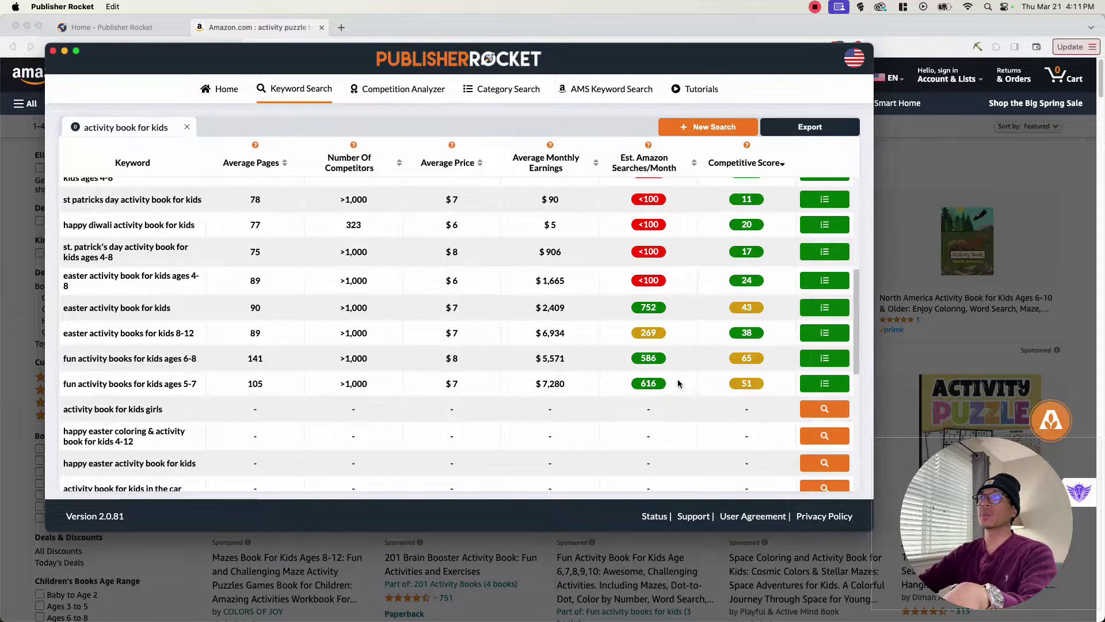
Retrieve the metrics for the four keywords from "activity book for kids girls" through "activity book for kids in the car"
mouse_move(629, 385)
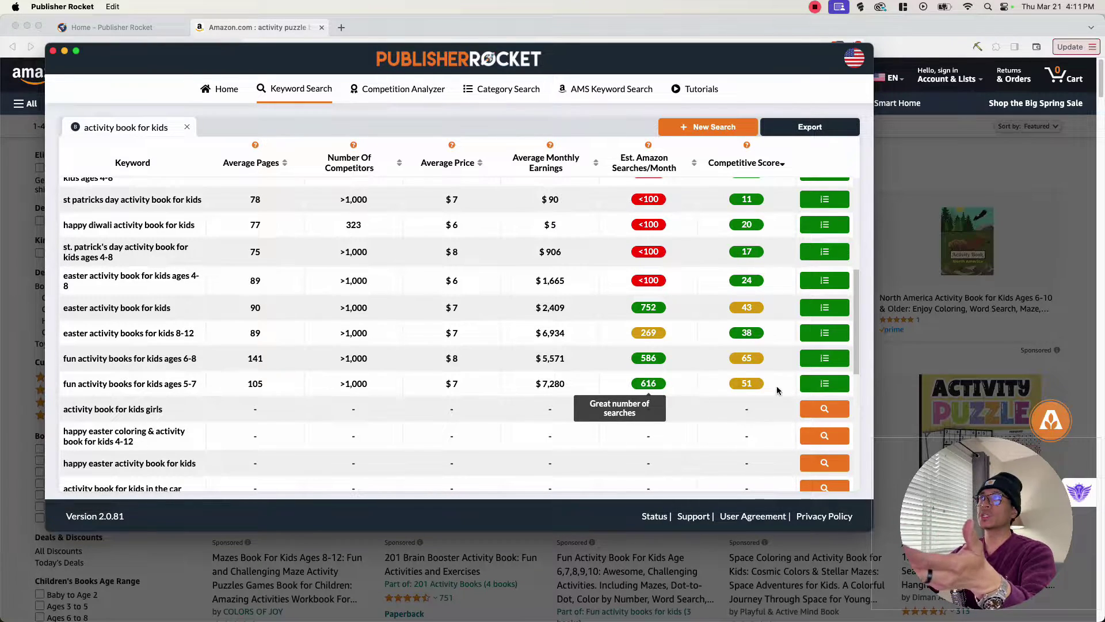
mouse_move(745, 377)
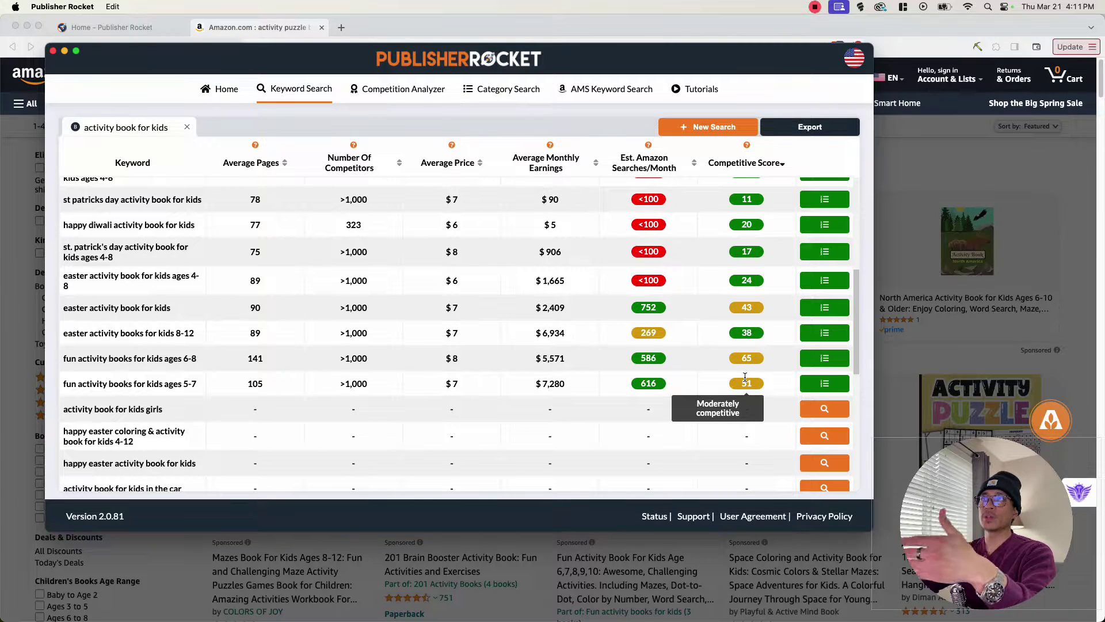
left_click(832, 410)
left_click(828, 435)
scroll(827, 436, "down", 2)
left_click(824, 394)
left_click(825, 420)
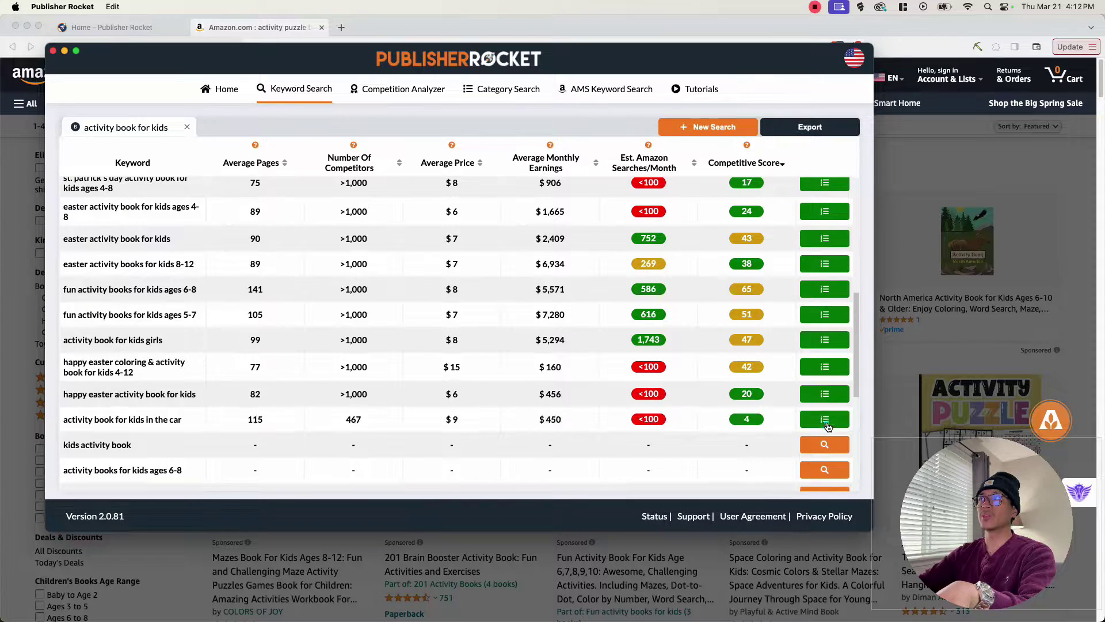
Retrieve the metrics for "kids activity book", the ages 6-8 and ages 3-5 keywords, and the mazes, dot to dots, and color by numbers keyword
scroll(828, 425, "down", 2)
left_click(825, 380)
left_click(825, 403)
left_click(826, 426)
scroll(827, 426, "down", 3)
left_click(825, 316)
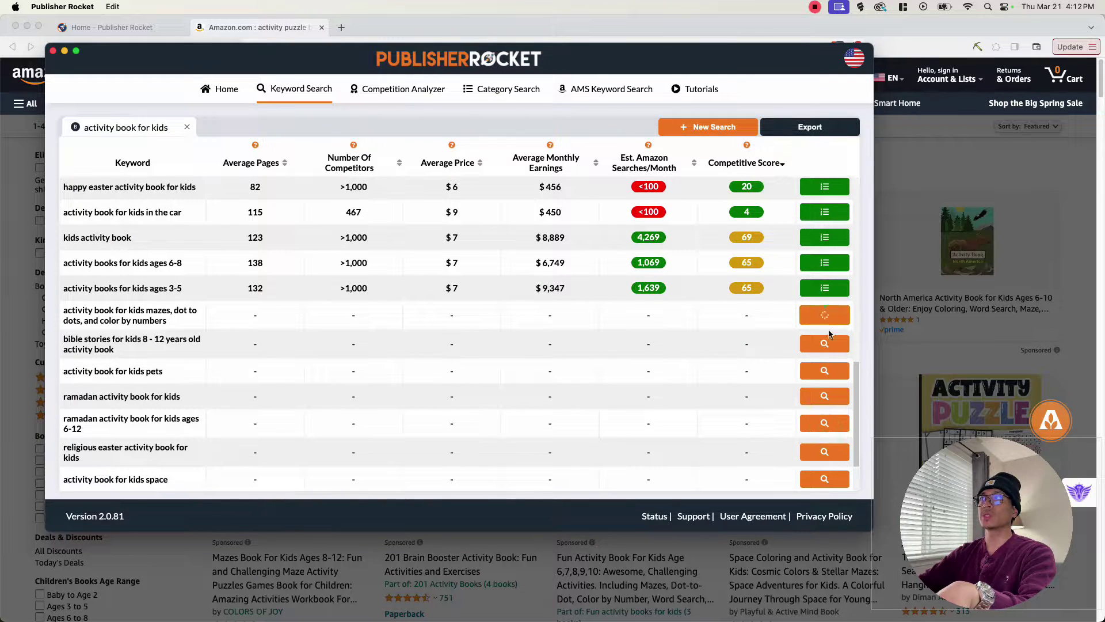
Retrieve the metrics for the Bible stories and pets activity book keywords and both Ramadan activity book keywords
left_click(829, 341)
left_click(828, 371)
left_click(828, 396)
left_click(827, 423)
Retrieve the metrics for the last five keywords, from "religious easter activity book for kids" through "activity book for kids with a story"
scroll(828, 414, "down", 2)
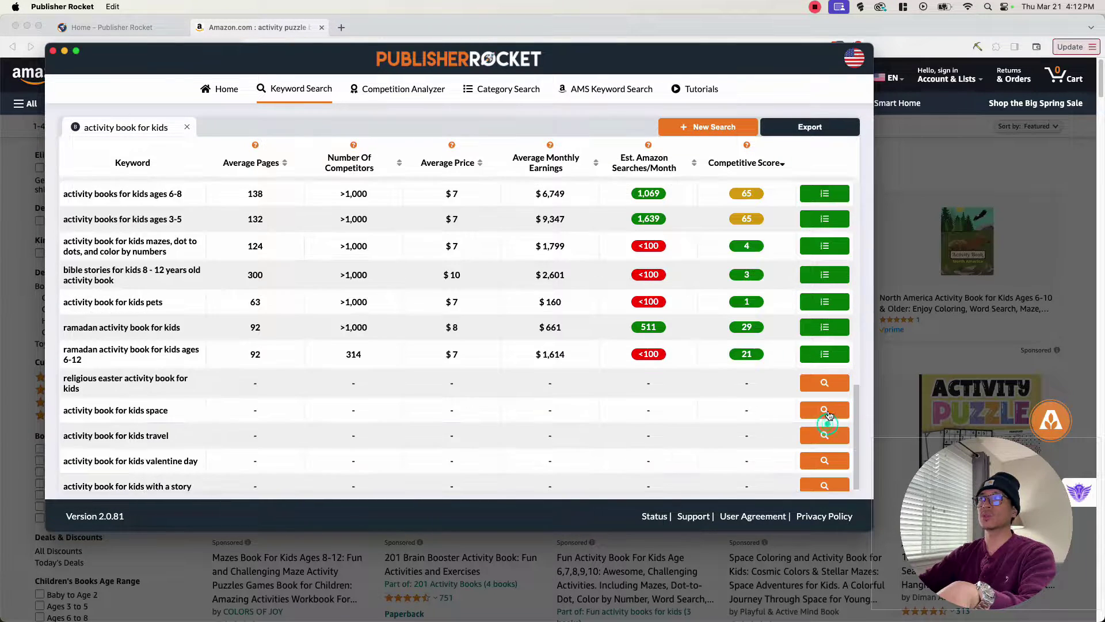
left_click(825, 382)
left_click(826, 410)
left_click(826, 436)
scroll(827, 443, "down", 1)
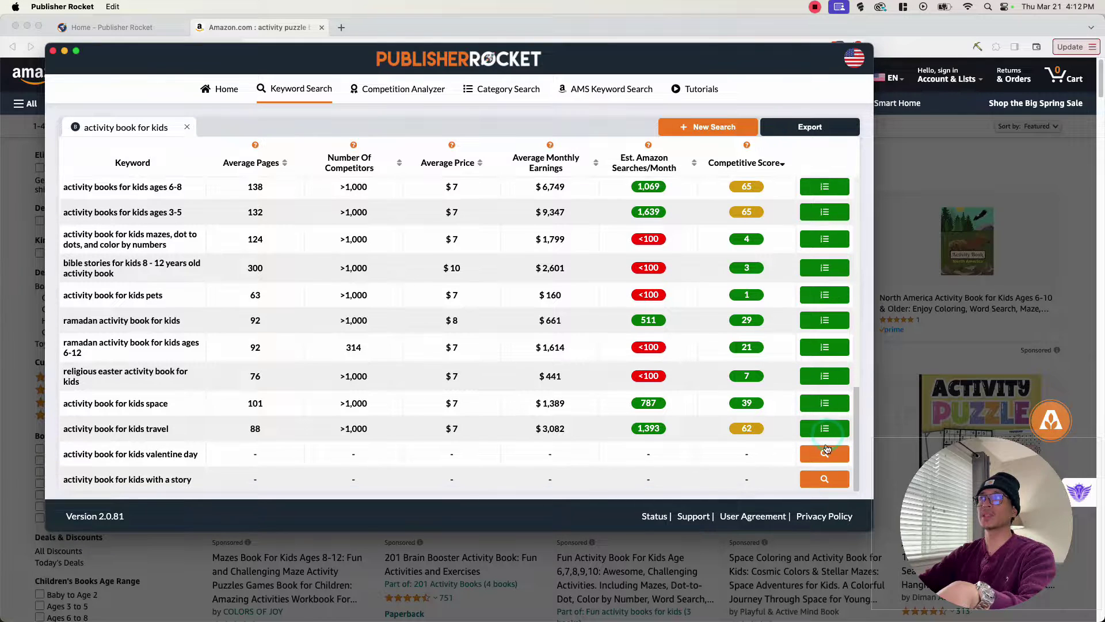
left_click(827, 453)
left_click(826, 479)
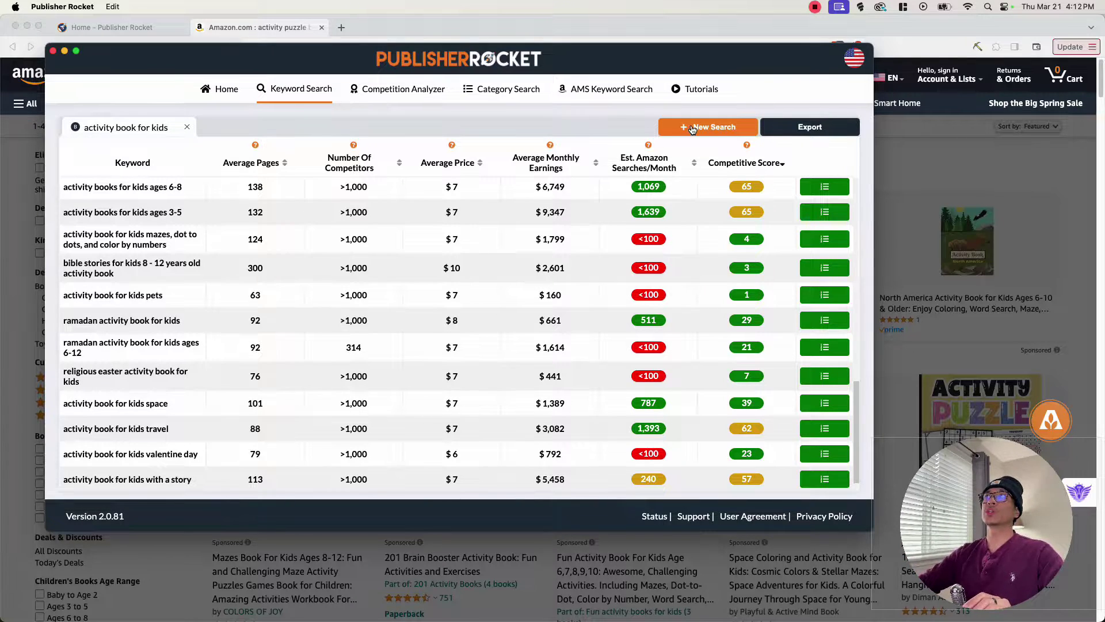
Run a new keyword search in Books for "maze book for kids"
left_click(714, 126)
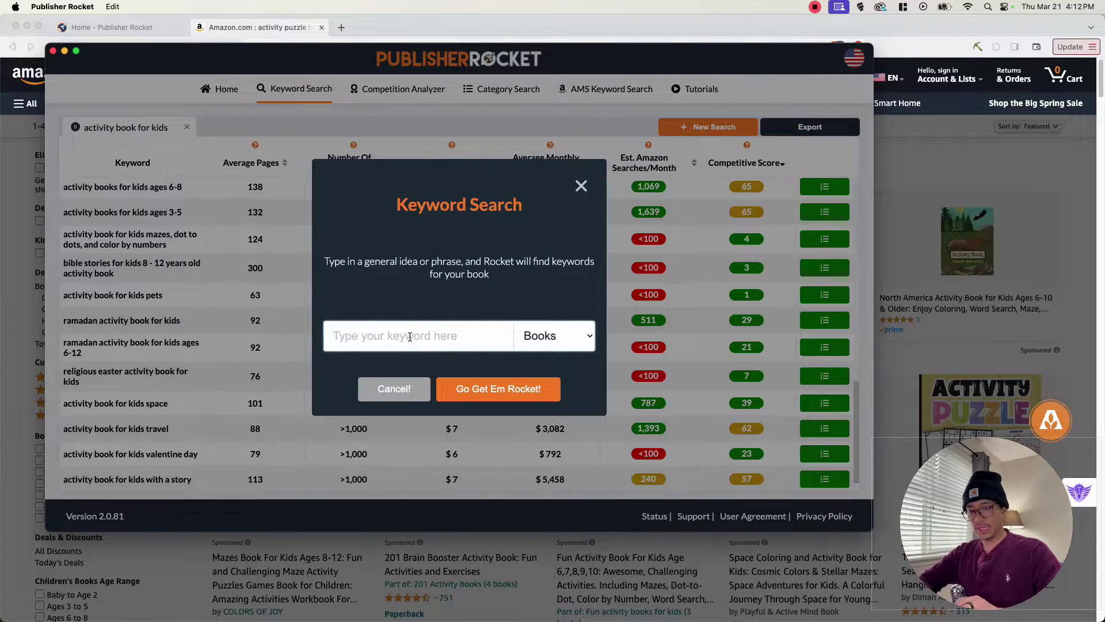
type("maze book fo")
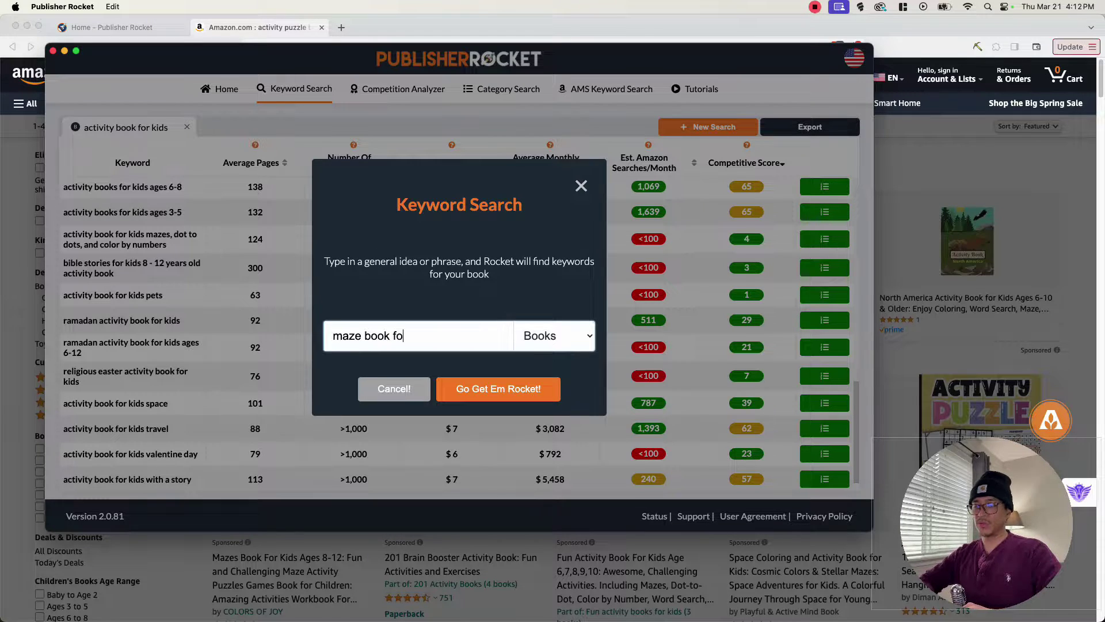
type("r kids")
key("Return")
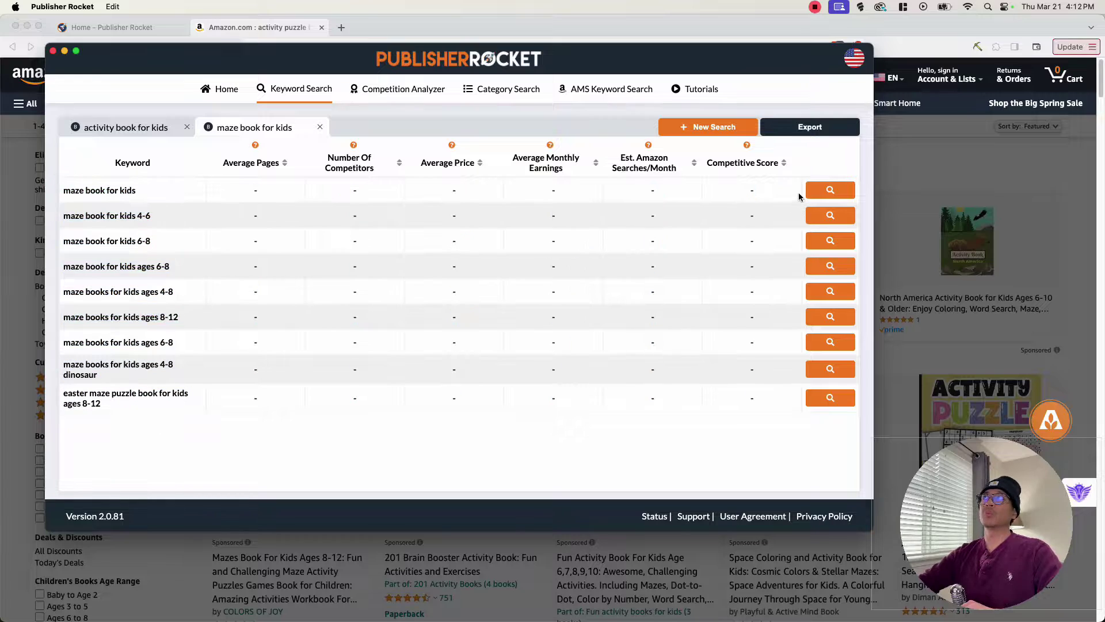
Retrieve the metrics for all nine maze book keywords and compare them with the "activity book for kids" results
left_click(828, 189)
left_click(830, 221)
left_click(830, 240)
left_click(830, 266)
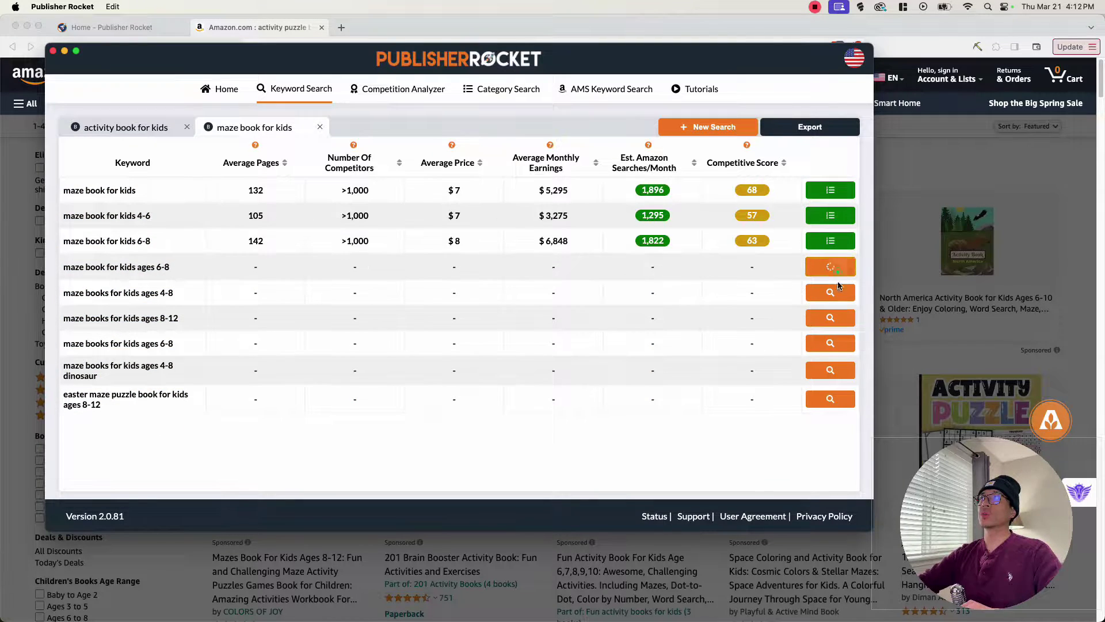
left_click(829, 291)
left_click(834, 318)
left_click(830, 343)
left_click(830, 369)
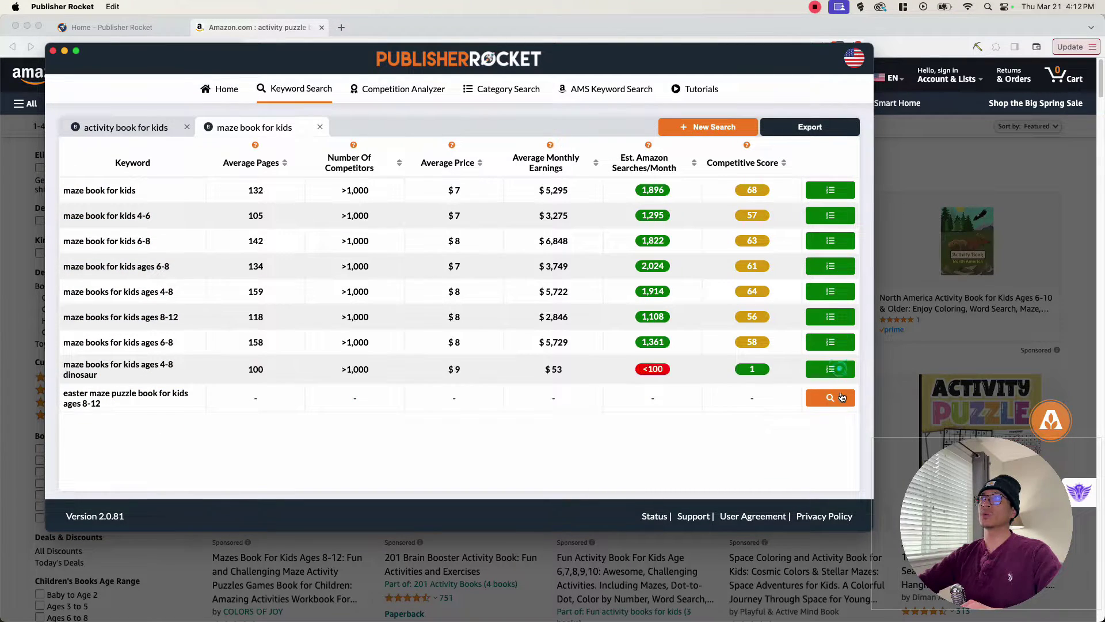
left_click(829, 398)
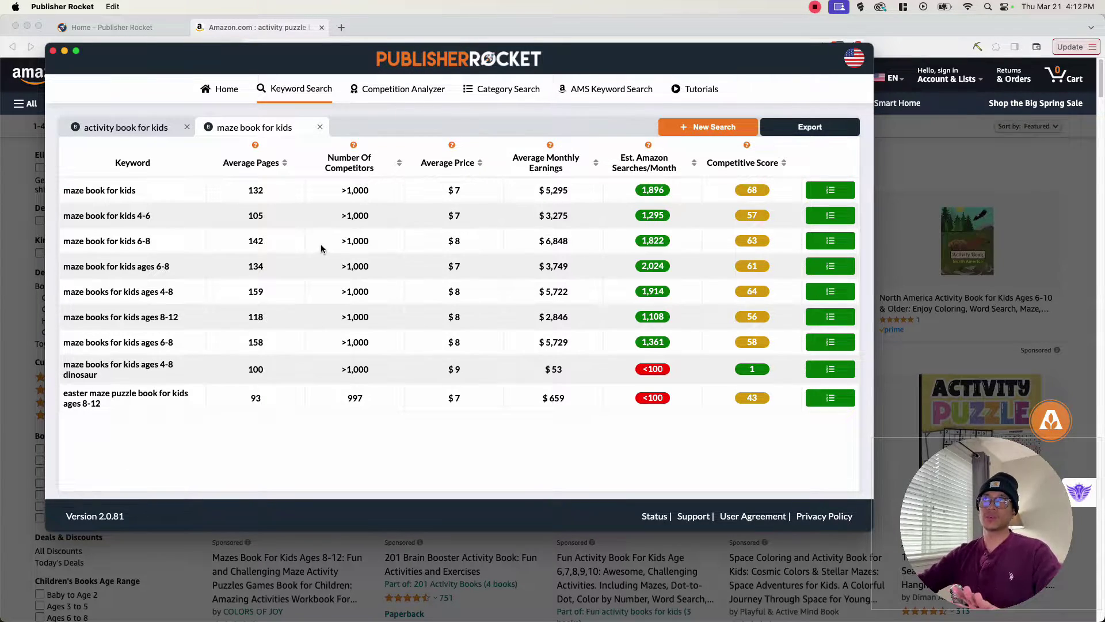
left_click(122, 130)
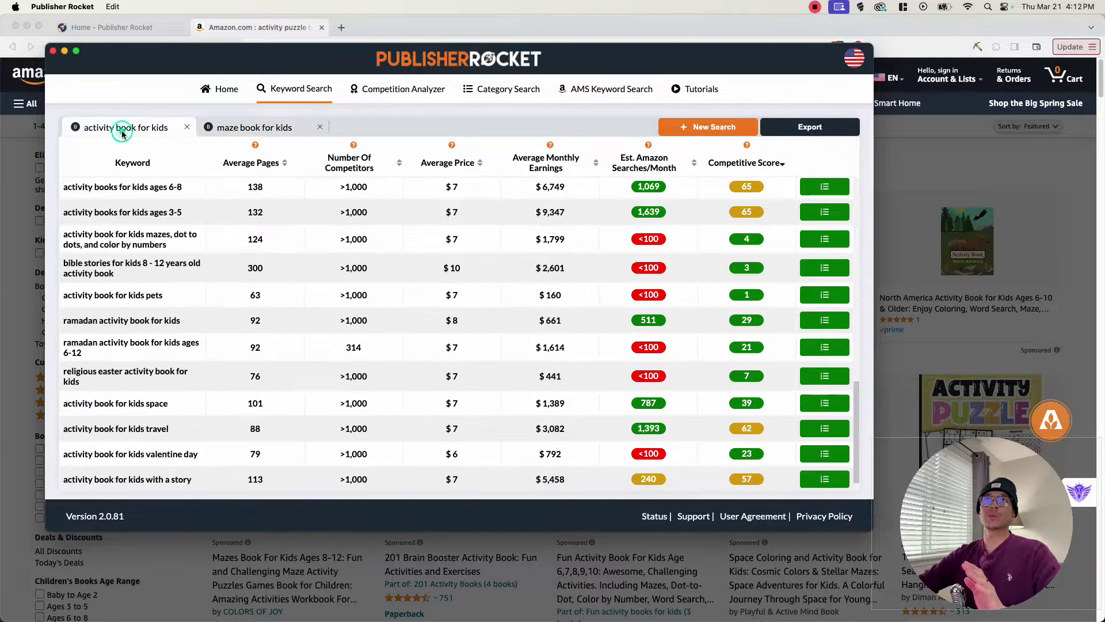
left_click(235, 130)
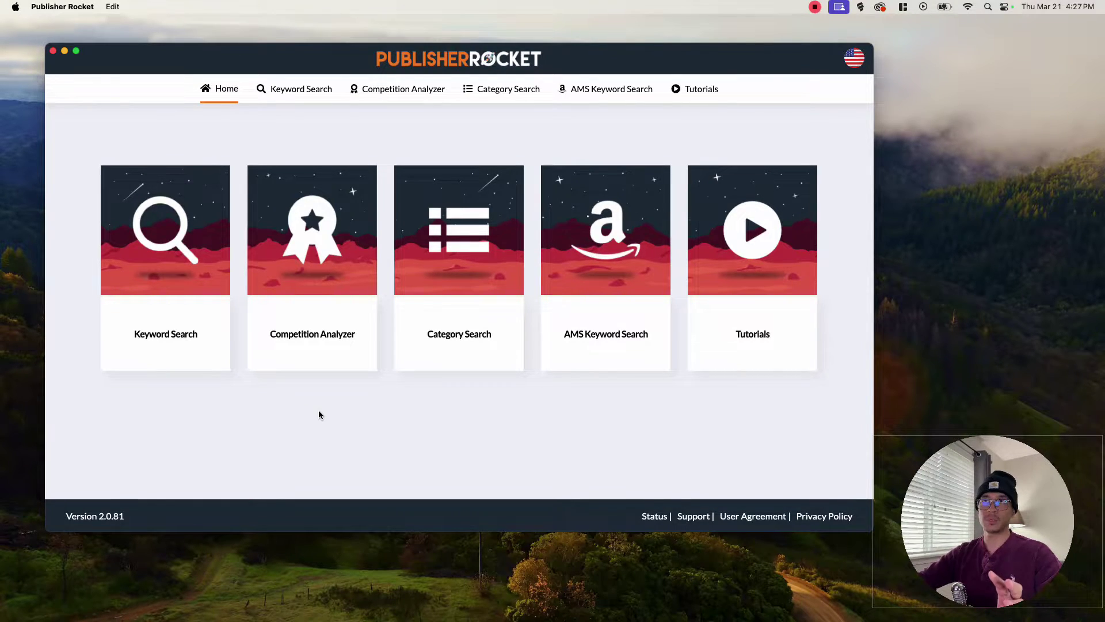
Run a new competitor analysis in Books for the keyword "activity book for kids"
left_click(318, 313)
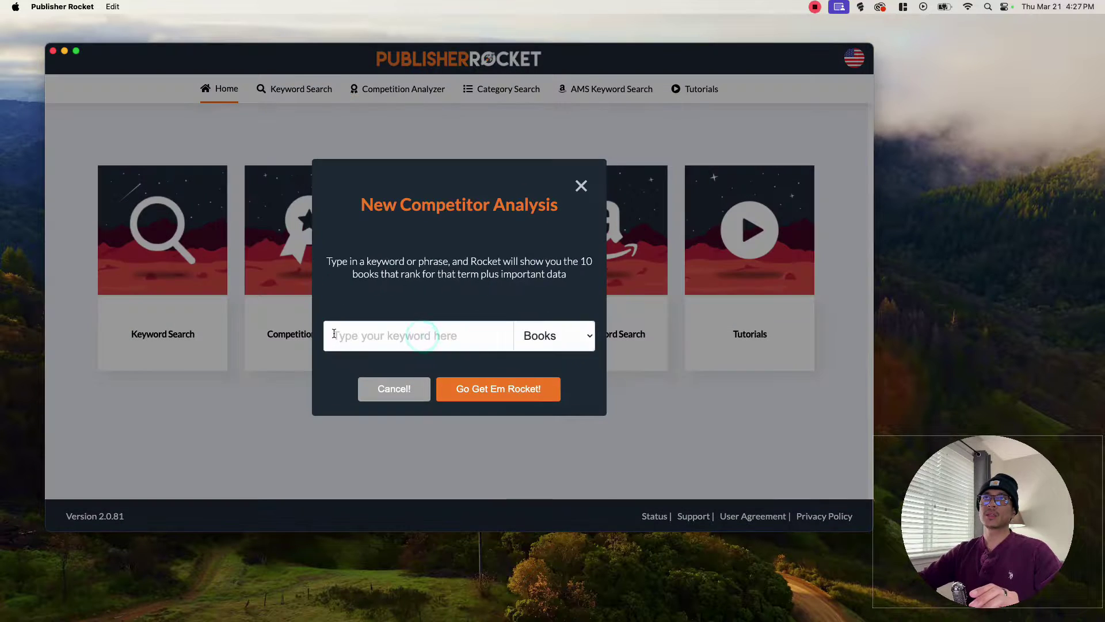
left_click(528, 337)
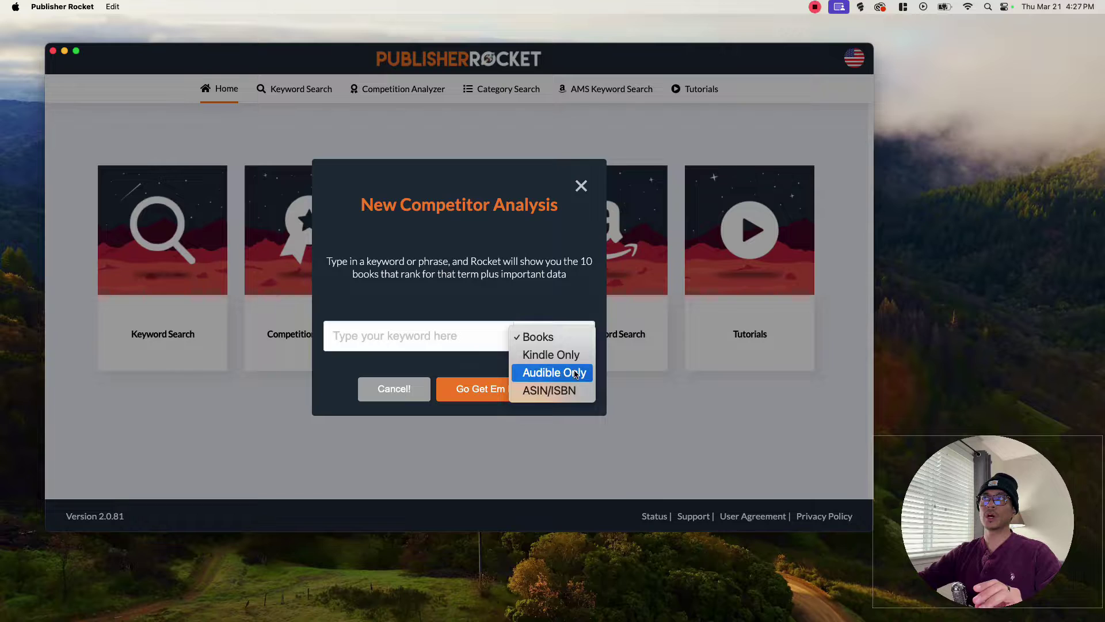
left_click(554, 393)
left_click(553, 335)
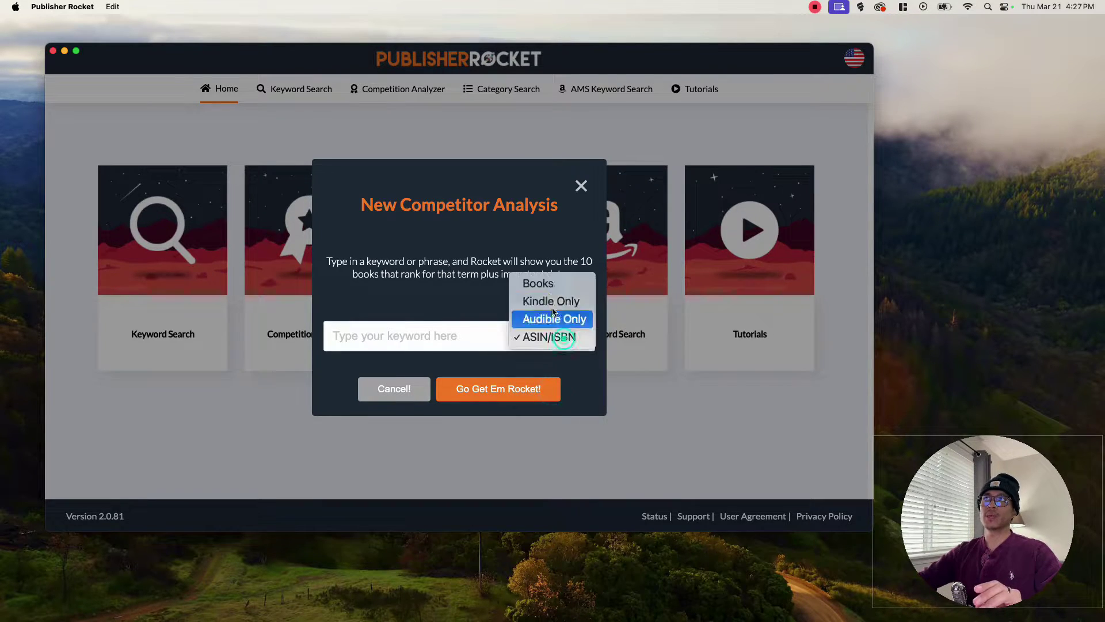
left_click(548, 286)
left_click(432, 339)
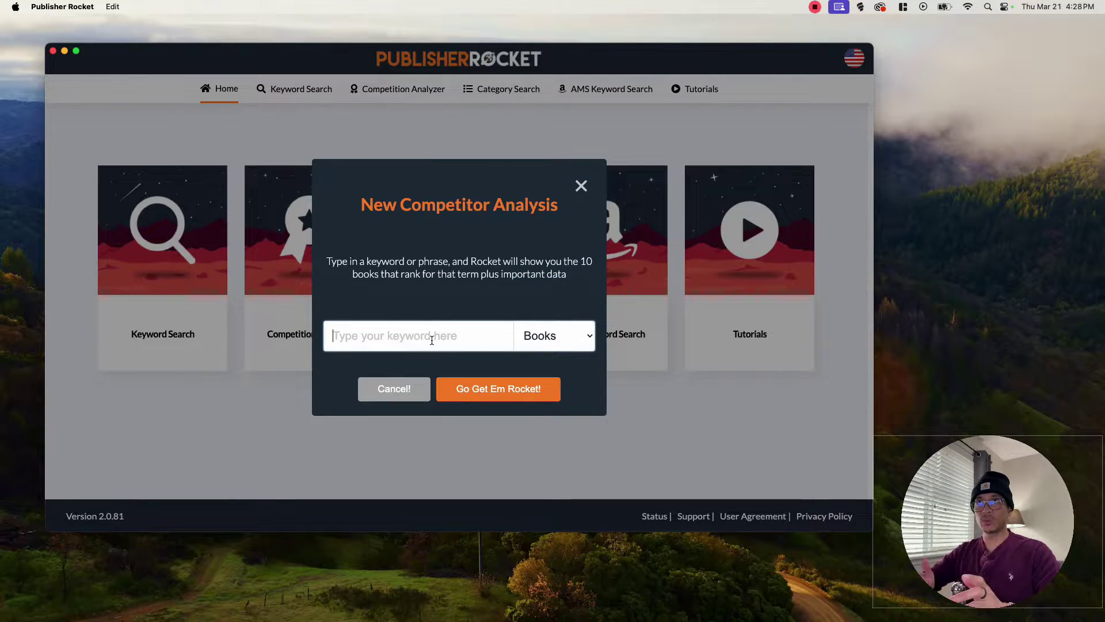
type("activi")
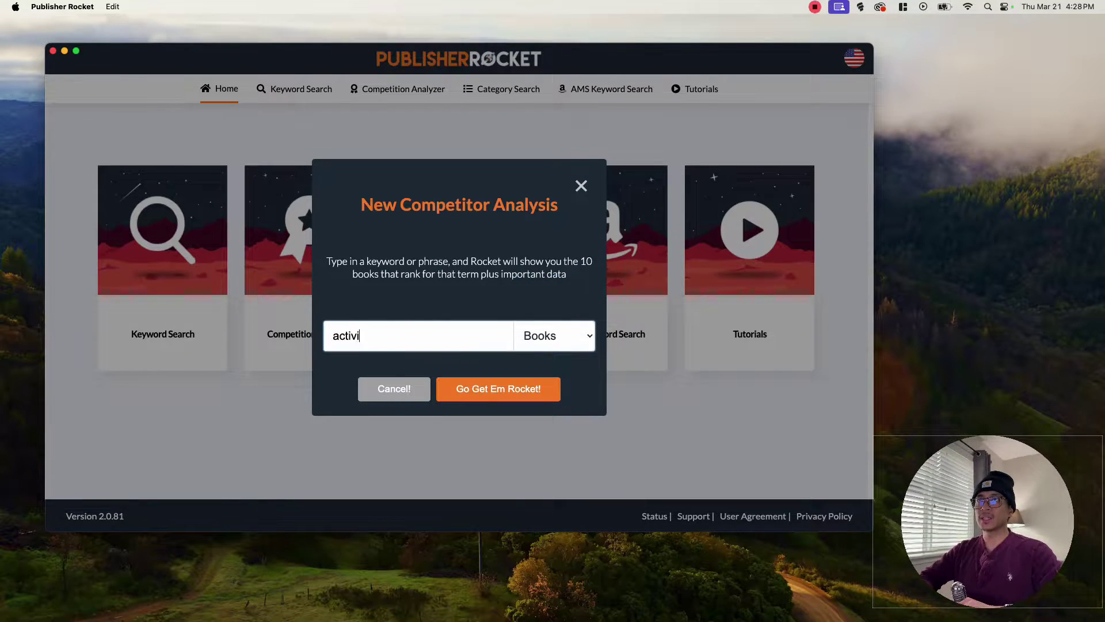
type("ty book for ki")
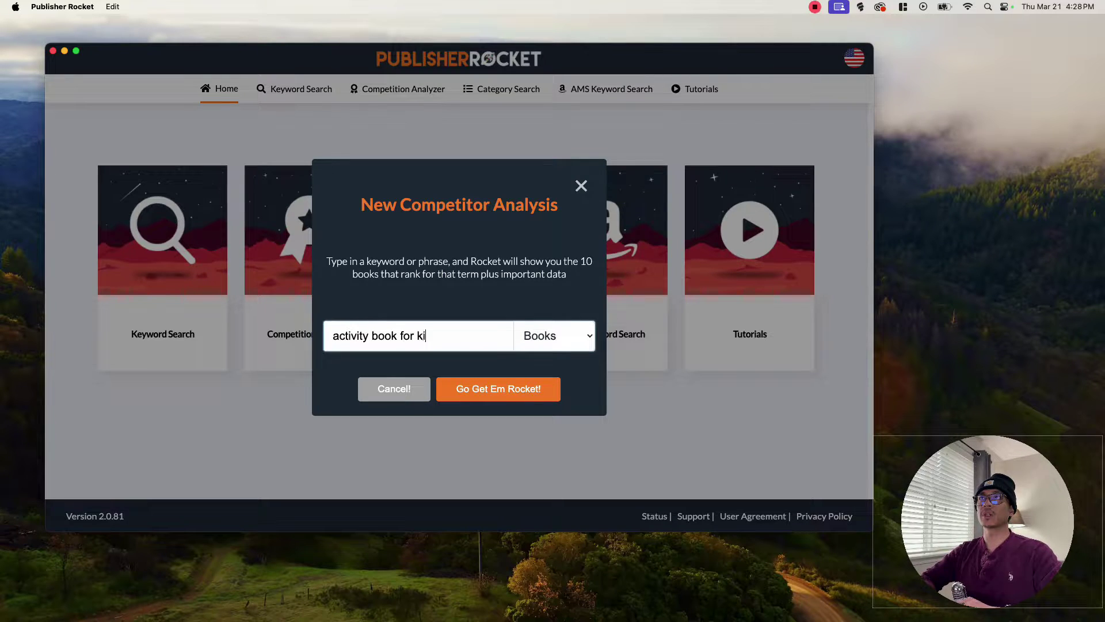
type("ds")
left_click(475, 389)
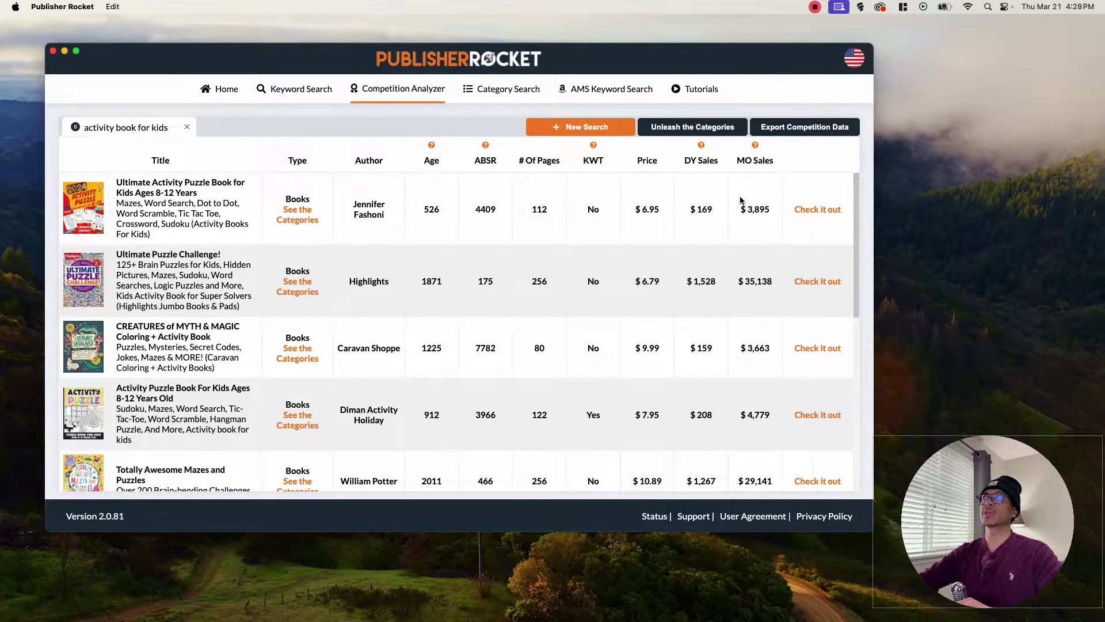
Load more competing books for "activity book for kids" and browse the extended list
left_click_drag(855, 215, 852, 410)
left_click(466, 482)
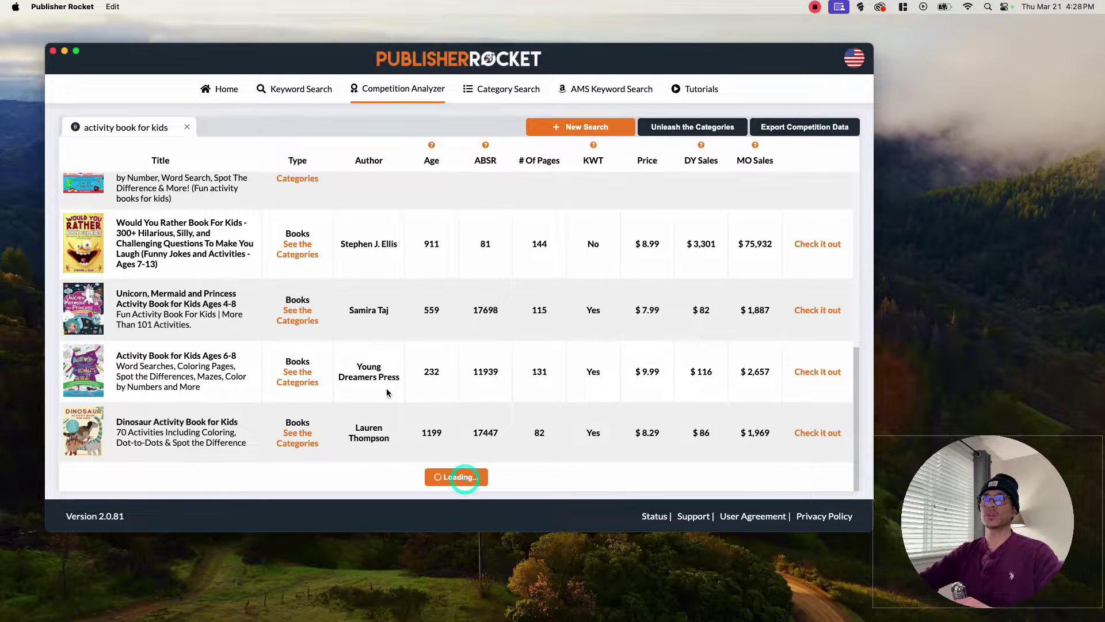
scroll(386, 343, "down", 5)
scroll(385, 343, "down", 5)
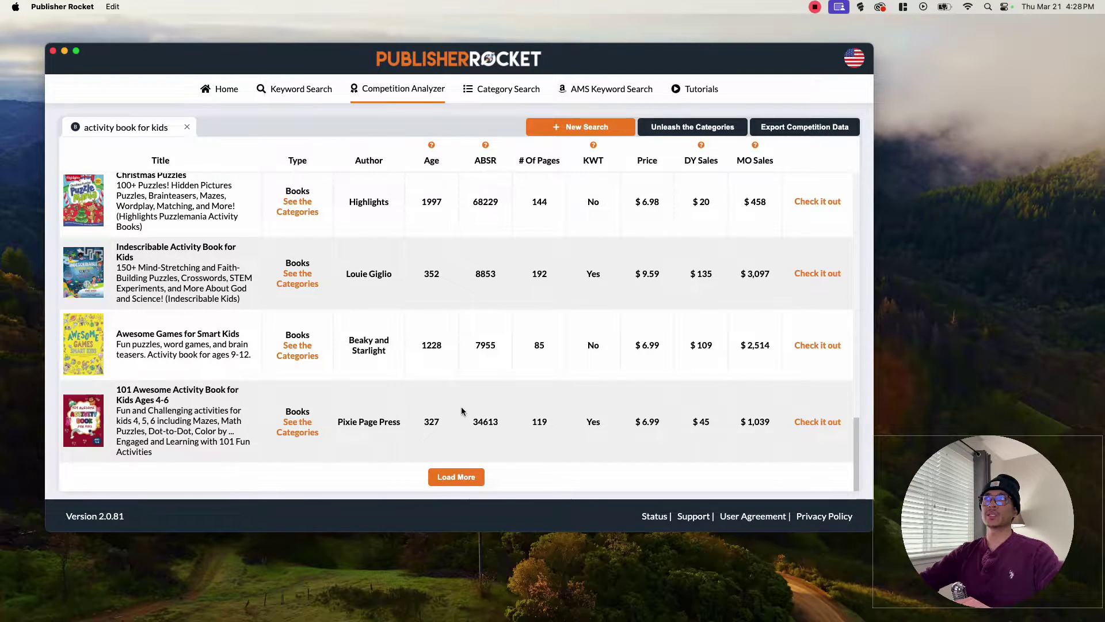
scroll(461, 414, "up", 20)
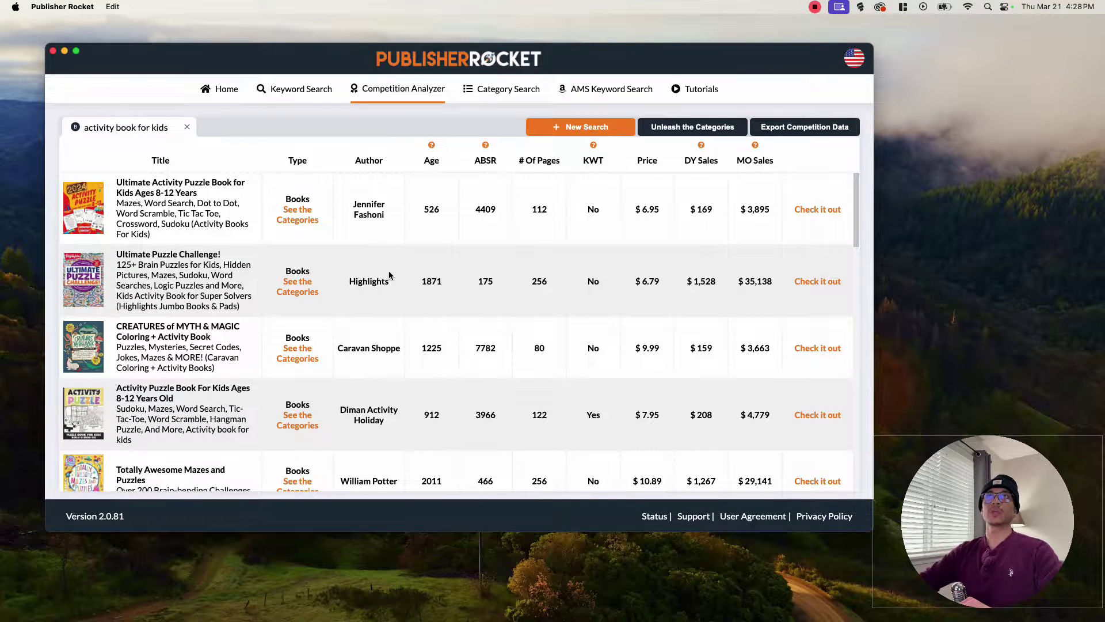
Examine the cover, title and subtitle of the first competitor, "Ultimate Activity Puzzle Book for Kids Ages 8-12 Years"
mouse_move(94, 206)
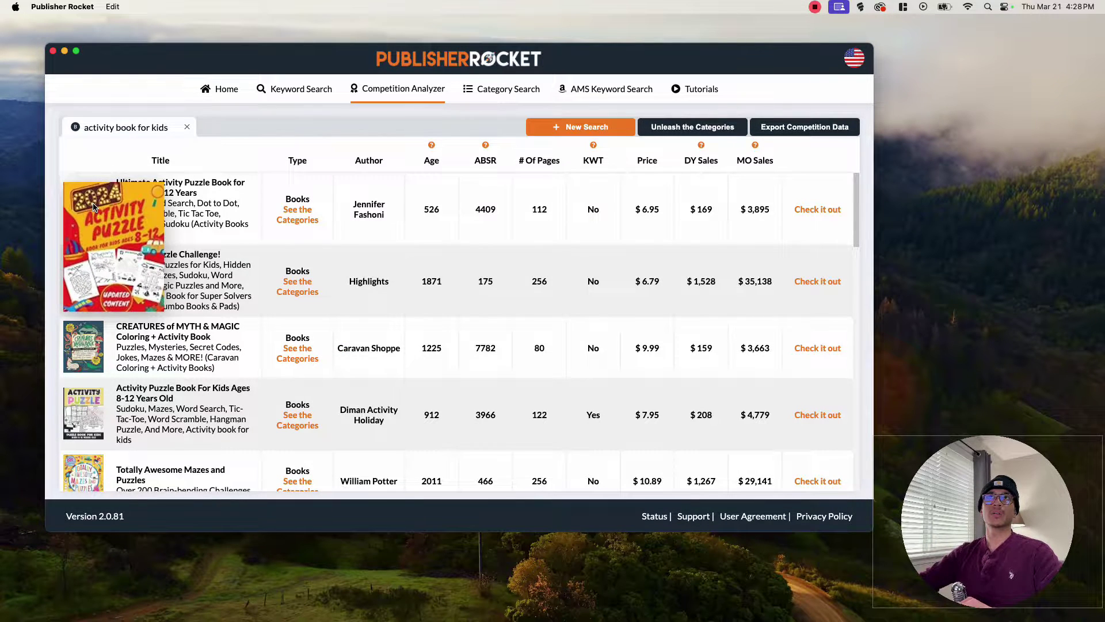
left_click_drag(117, 183, 198, 194)
left_click_drag(113, 203, 167, 226)
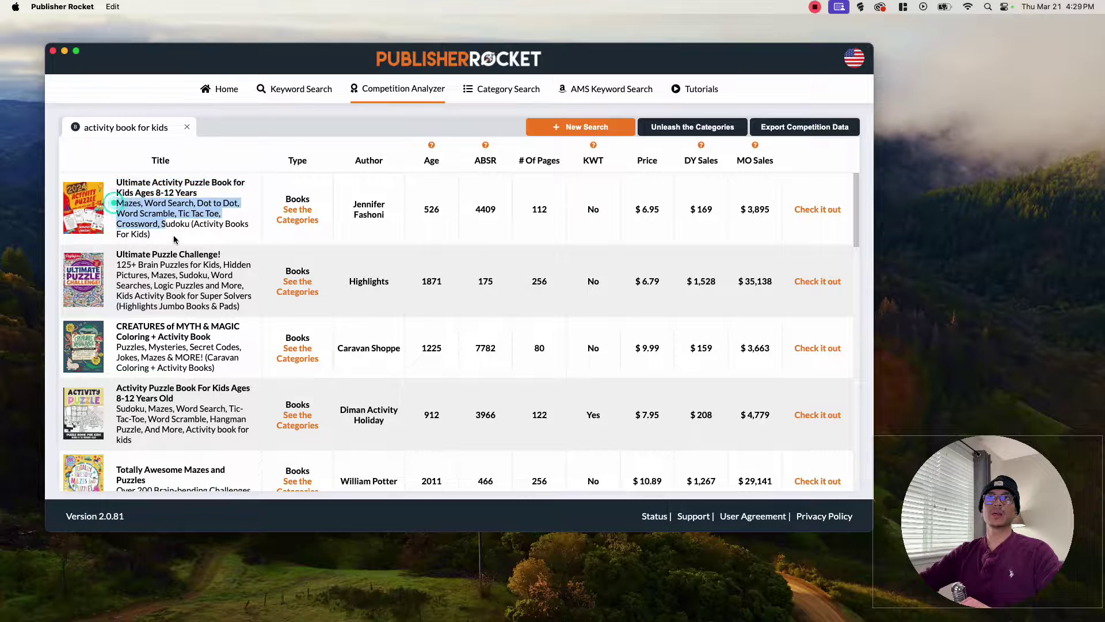
left_click(174, 240)
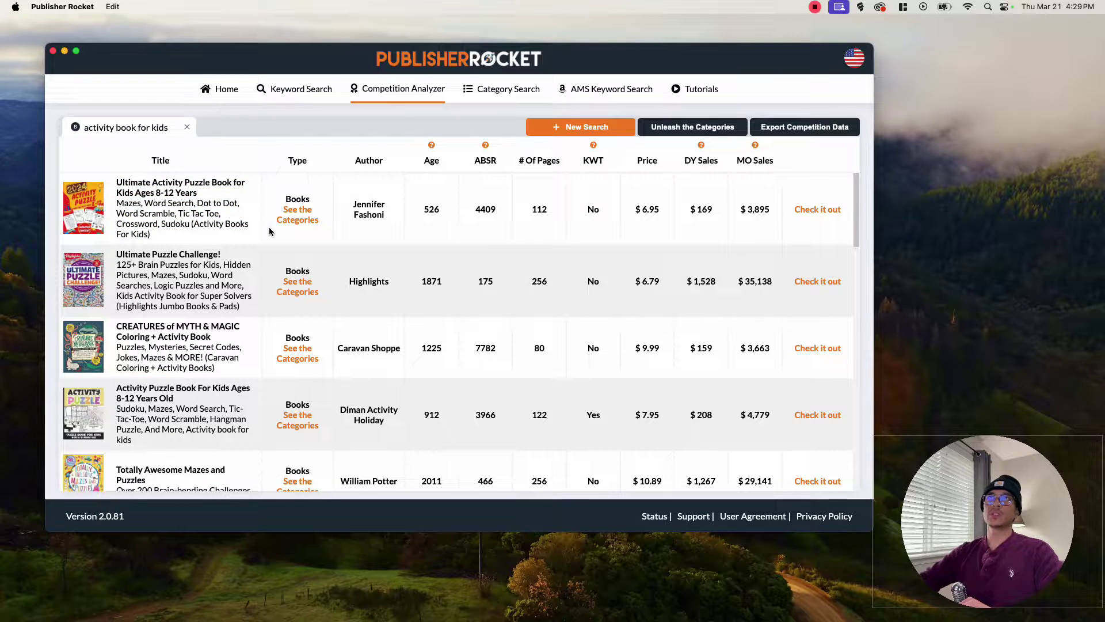
View the Amazon categories of "Ultimate Activity Puzzle Book for Kids Ages 8-12 Years", then return to the competitor list
left_click(303, 218)
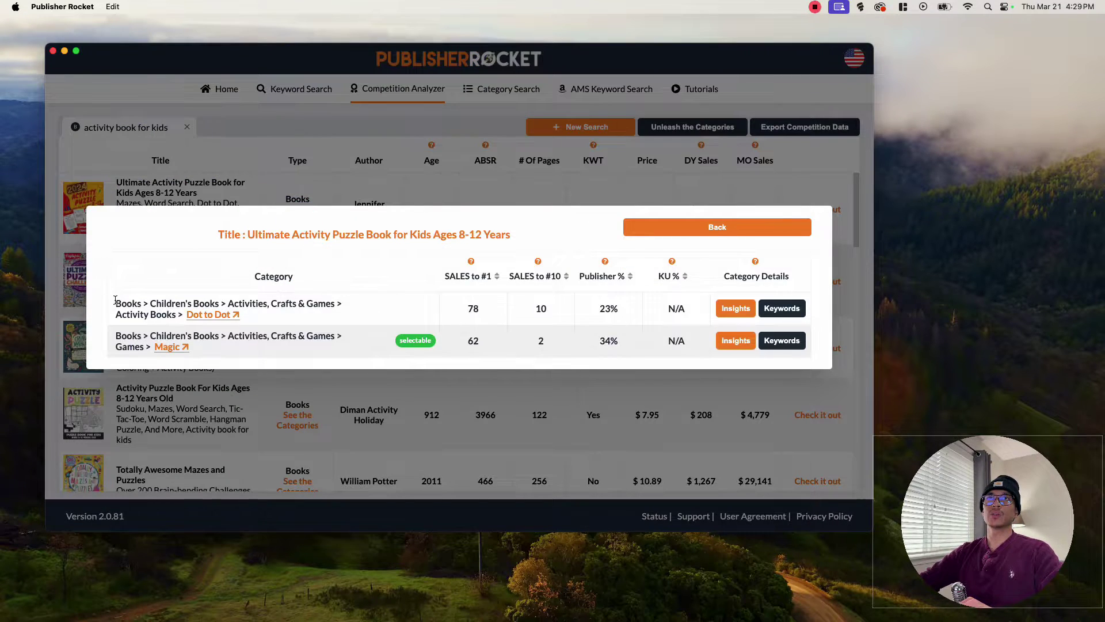
left_click_drag(110, 302, 124, 347)
left_click(125, 347)
left_click(348, 161)
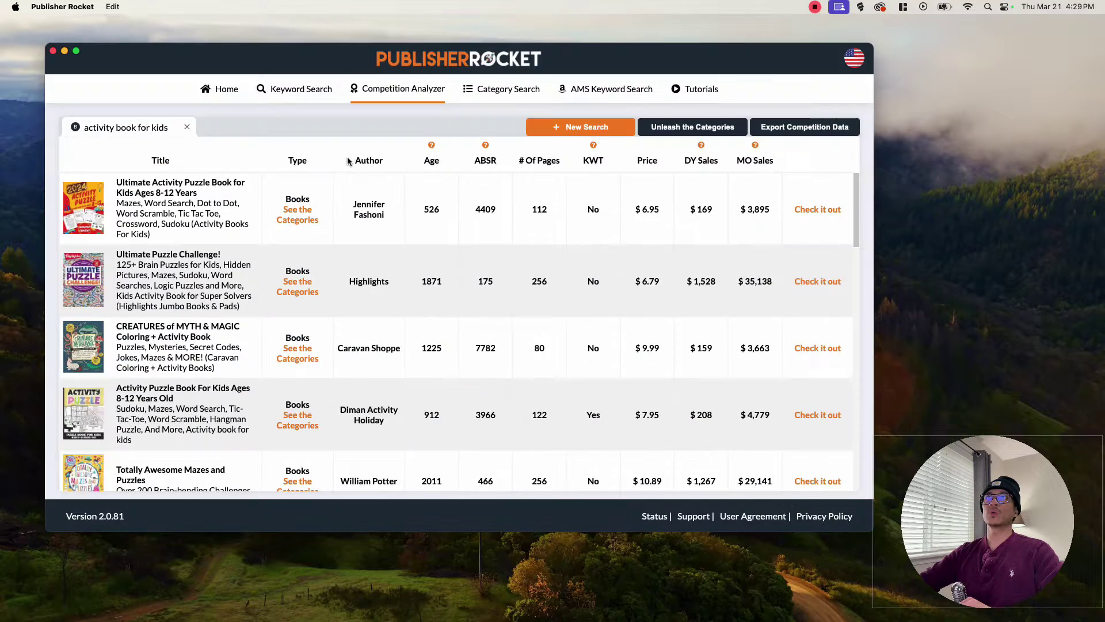
Examine the age, ABSR, number of pages and price of the first competing book
double_click(431, 209)
left_click(438, 191)
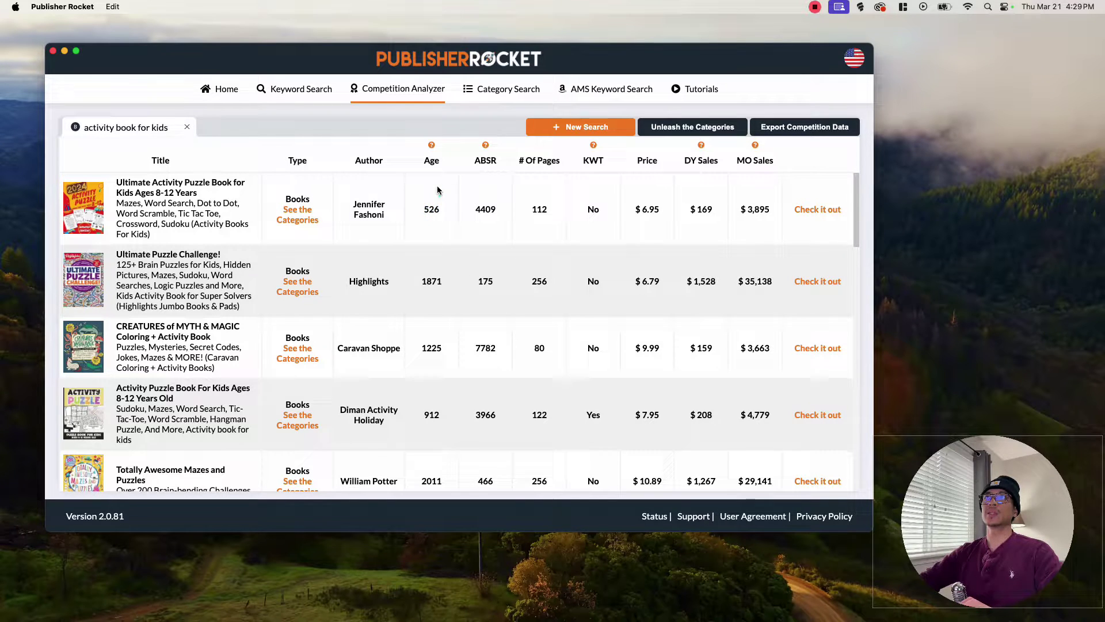
double_click(473, 210)
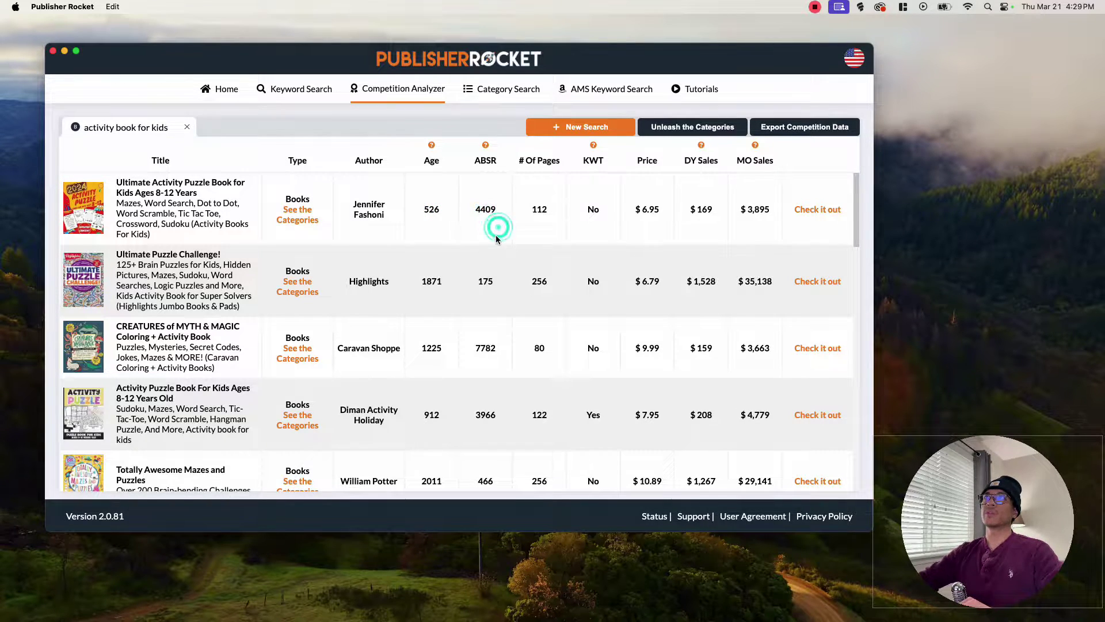
left_click_drag(529, 205, 550, 221)
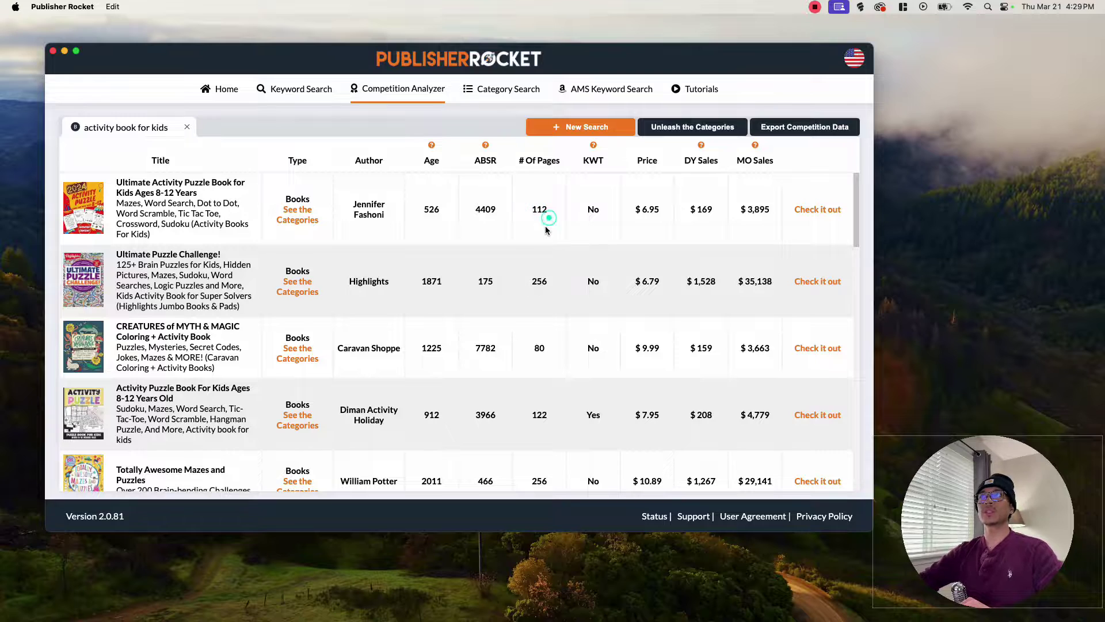
left_click(549, 218)
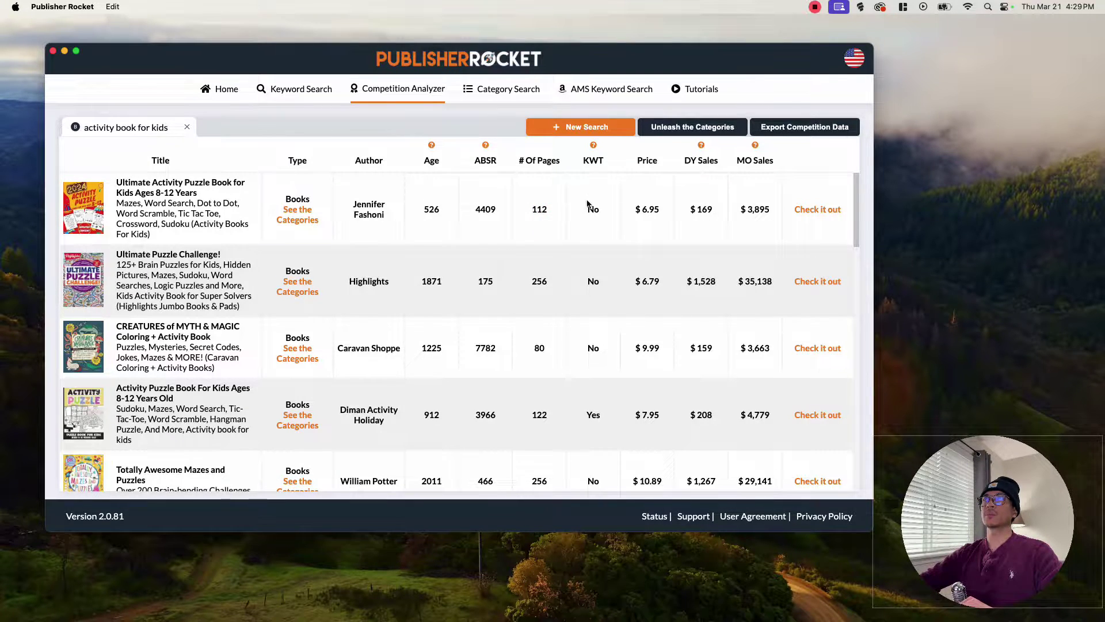
left_click(636, 208)
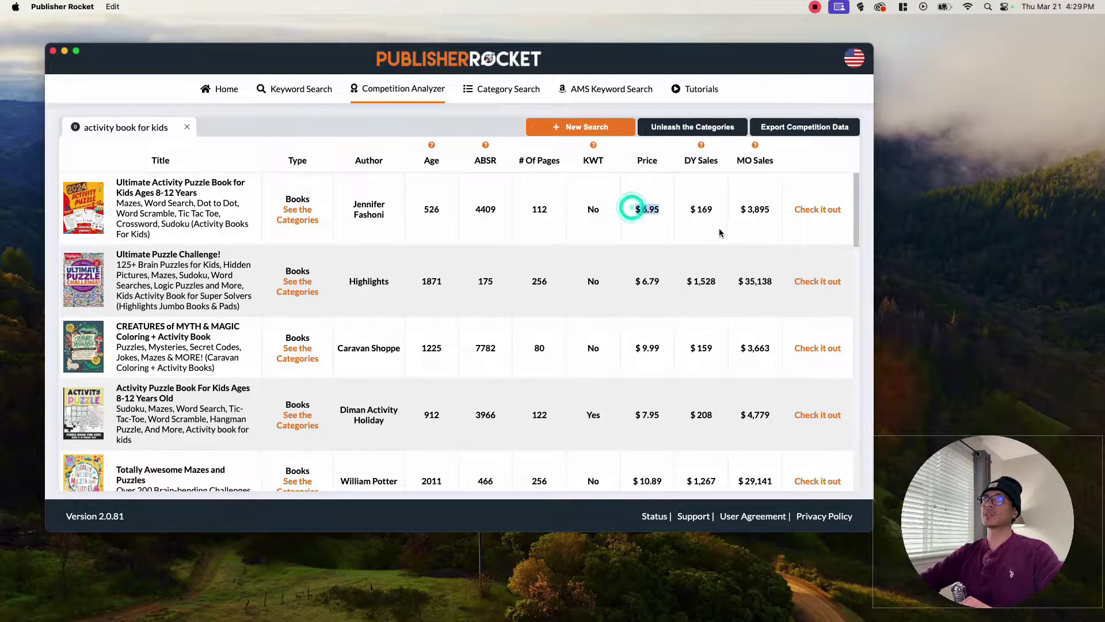
Examine the daily and monthly sales of "Ultimate Activity Puzzle Book for Kids Ages 8-12 Years"
left_click_drag(715, 212, 781, 213)
left_click(749, 224)
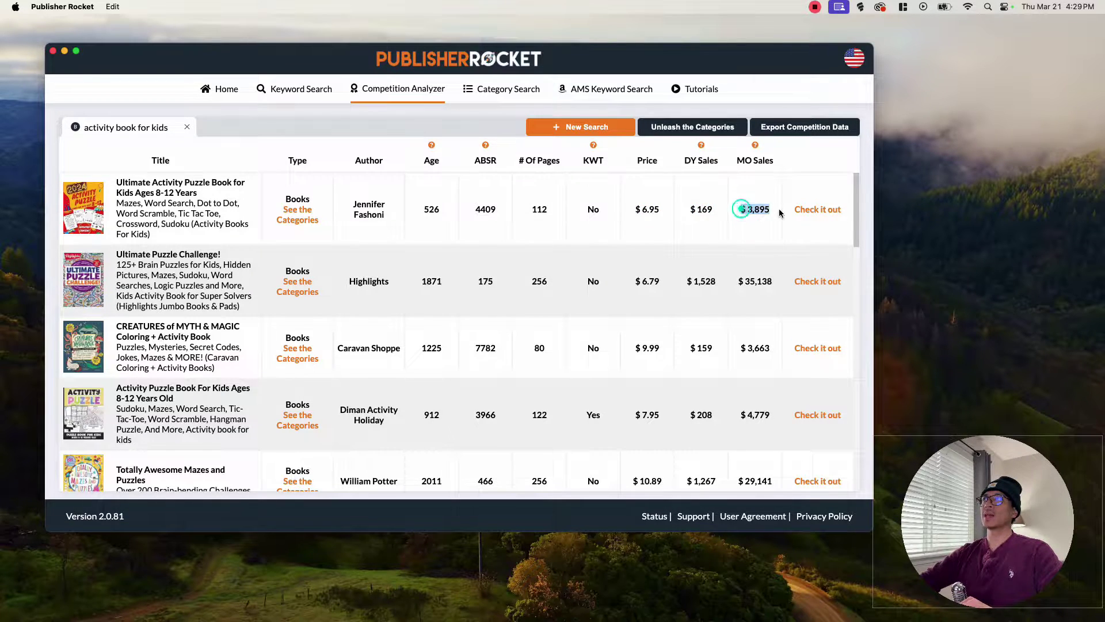
left_click(768, 226)
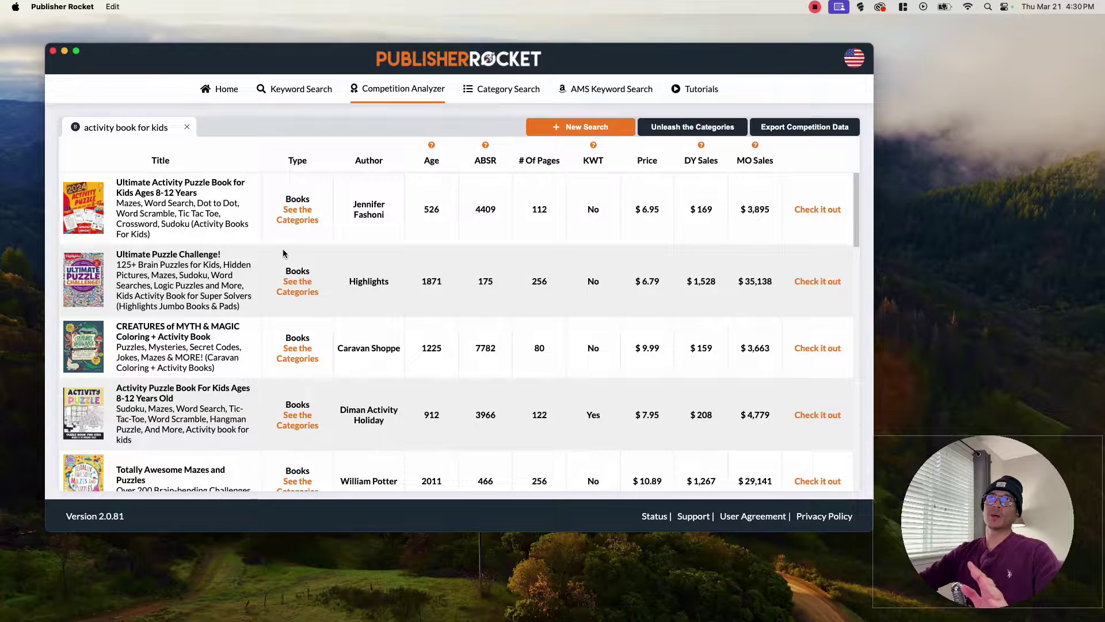
View the categories of "CREATURES of MYTH & MAGIC Coloring + Activity Book", examine the sales needed for #1 and #10, and return to the competitor list
scroll(300, 322, "down", 3)
scroll(299, 324, "down", 8)
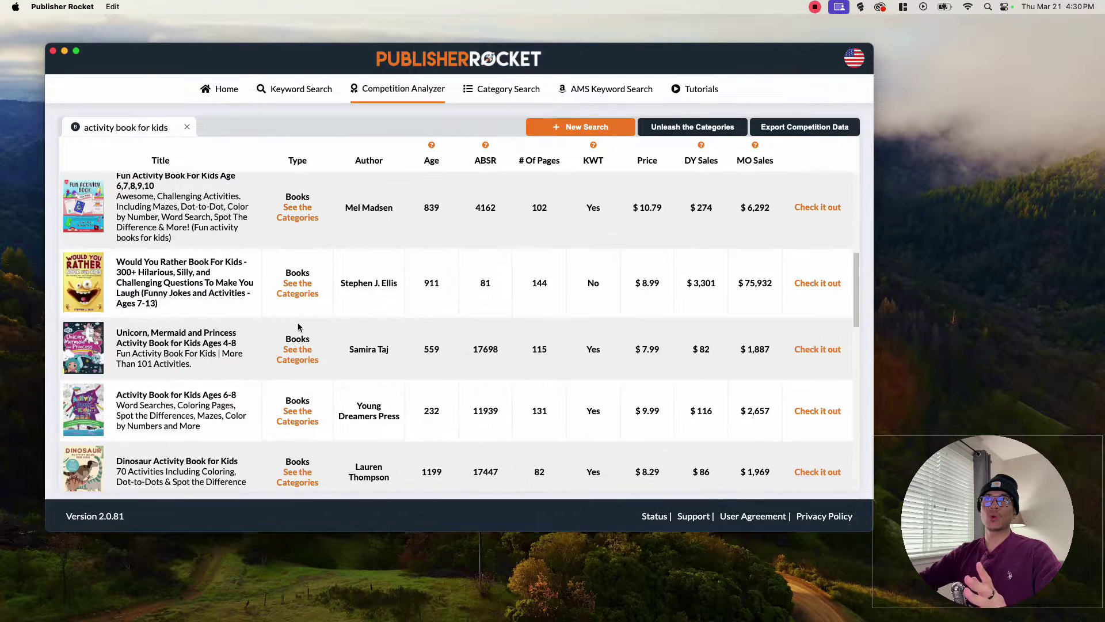
scroll(304, 321, "up", 8)
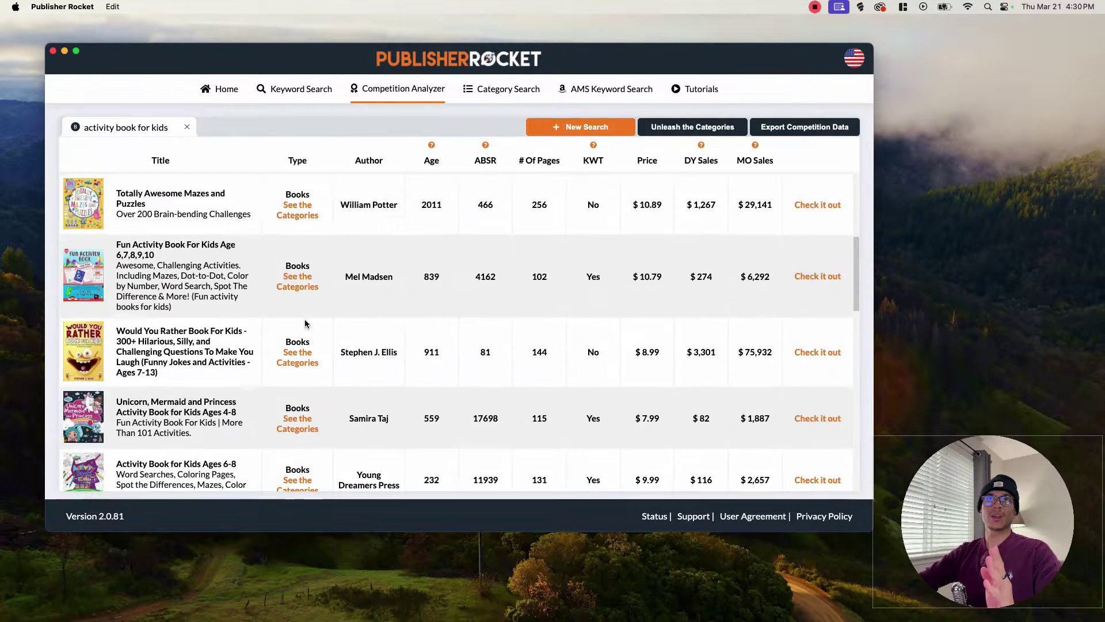
left_click(303, 287)
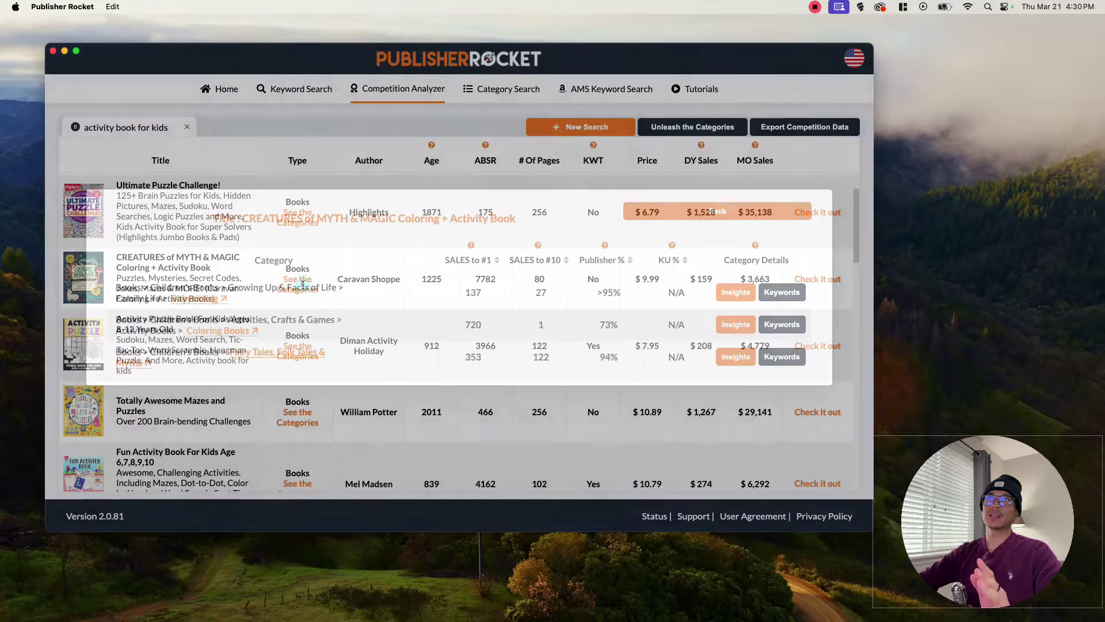
left_click_drag(112, 288, 210, 363)
left_click(211, 367)
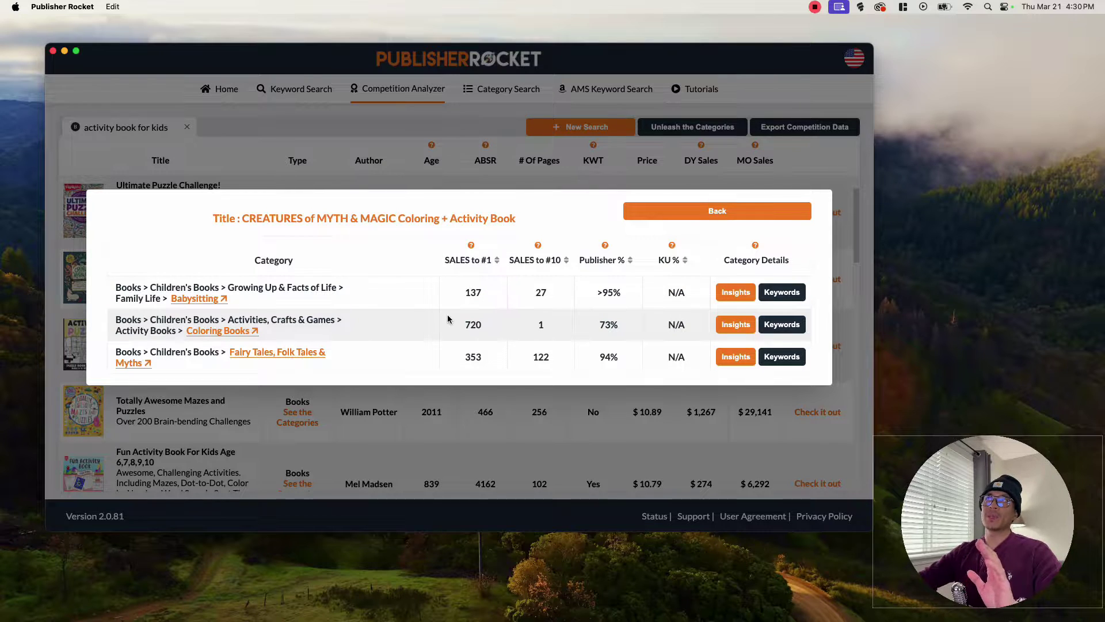
double_click(468, 292)
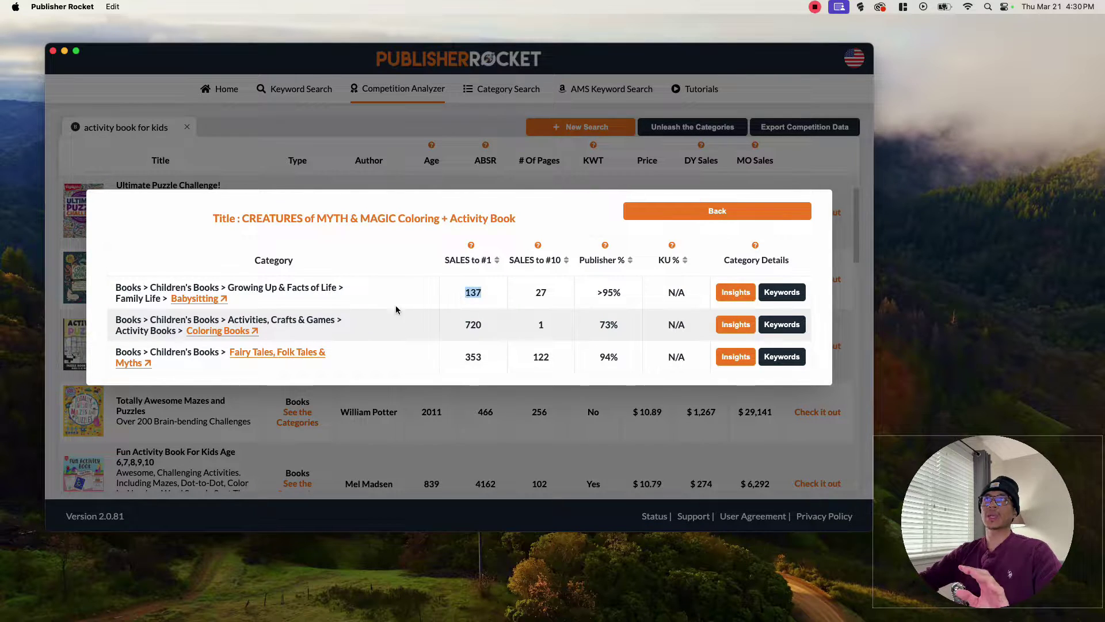
double_click(471, 291)
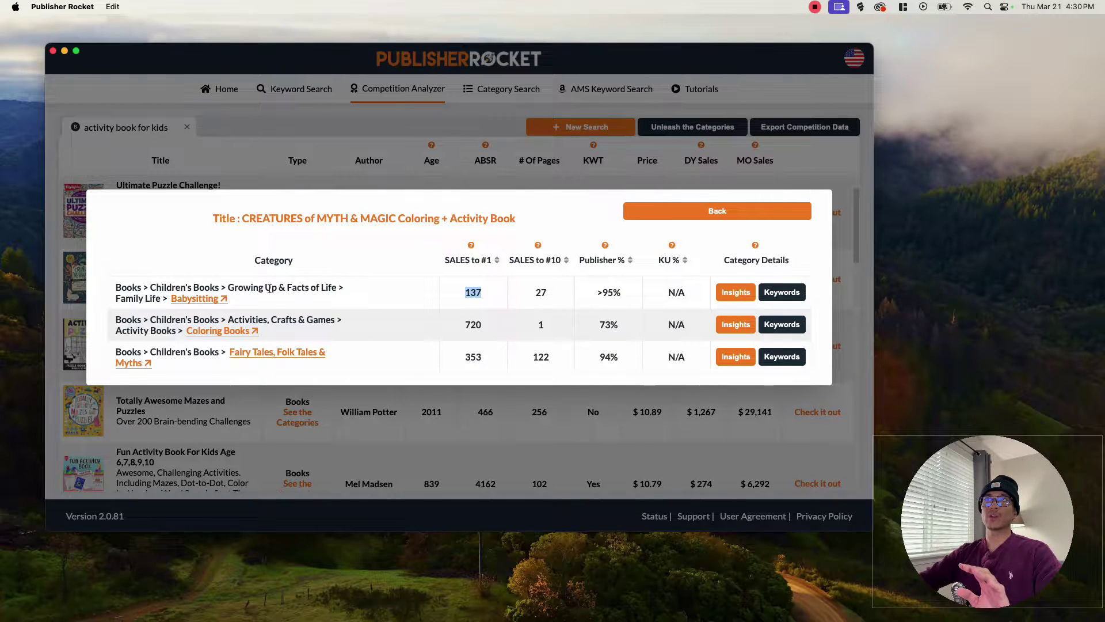
left_click(554, 293)
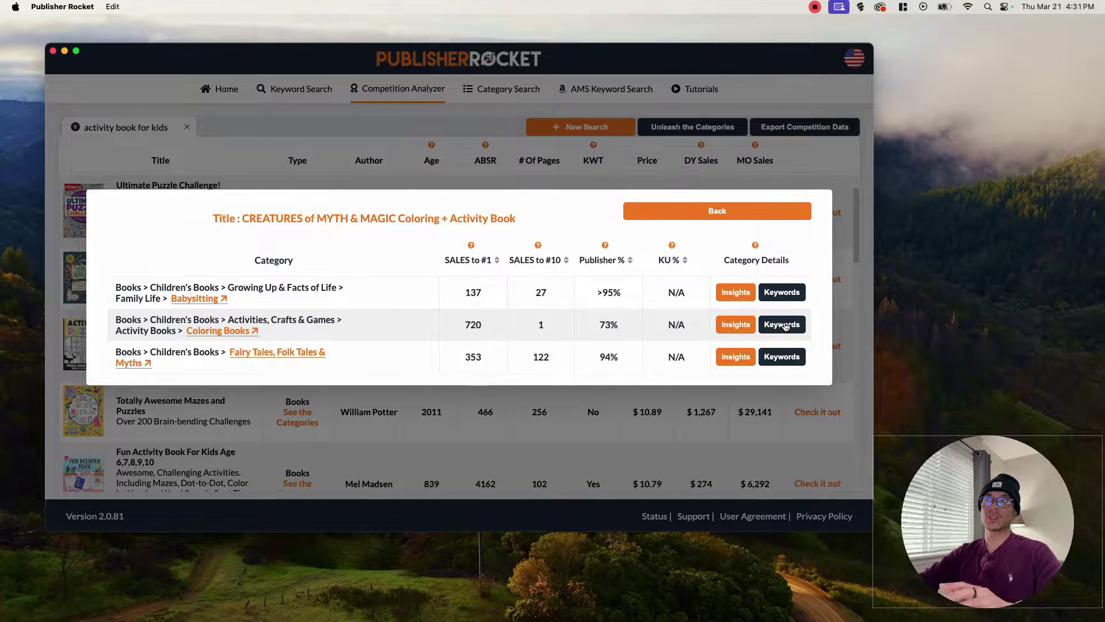
left_click(717, 211)
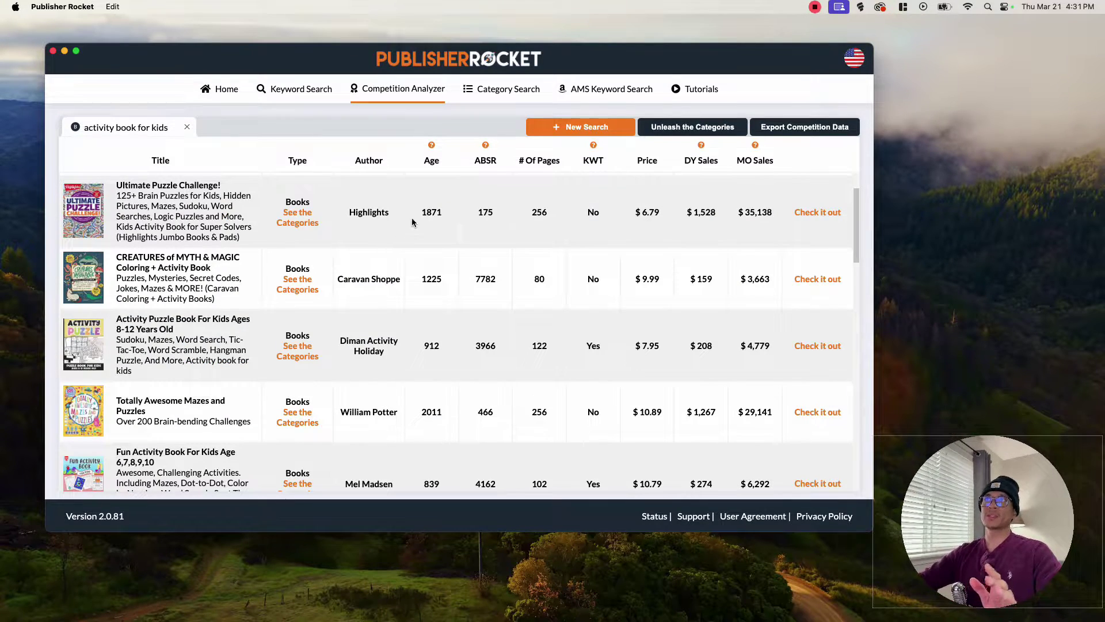
Compare the ages of the competing books for "activity book for kids", from "Ultimate Puzzle Challenge!" down through the list
left_click_drag(418, 213, 446, 214)
scroll(447, 282, "up", 1)
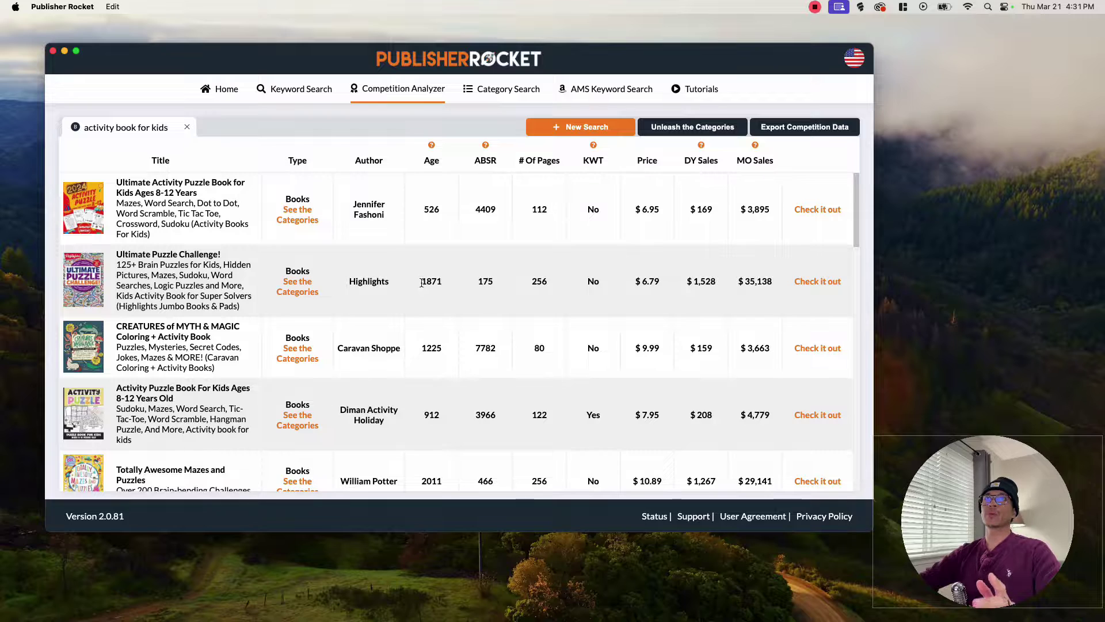
left_click_drag(420, 281, 441, 290)
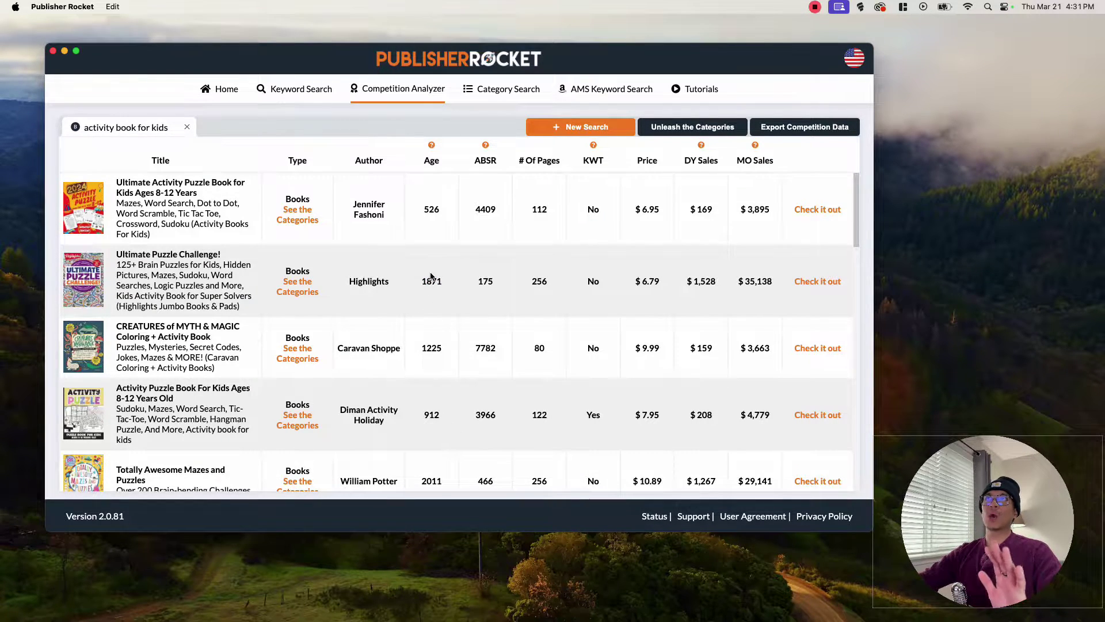
scroll(430, 277, "down", 10)
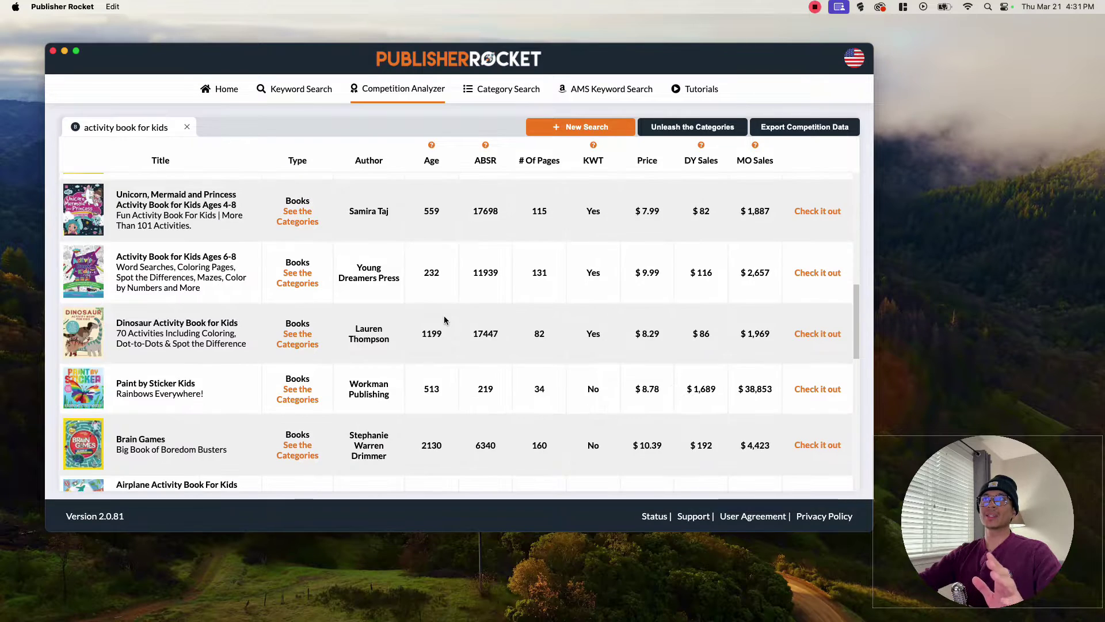
left_click_drag(439, 273, 427, 274)
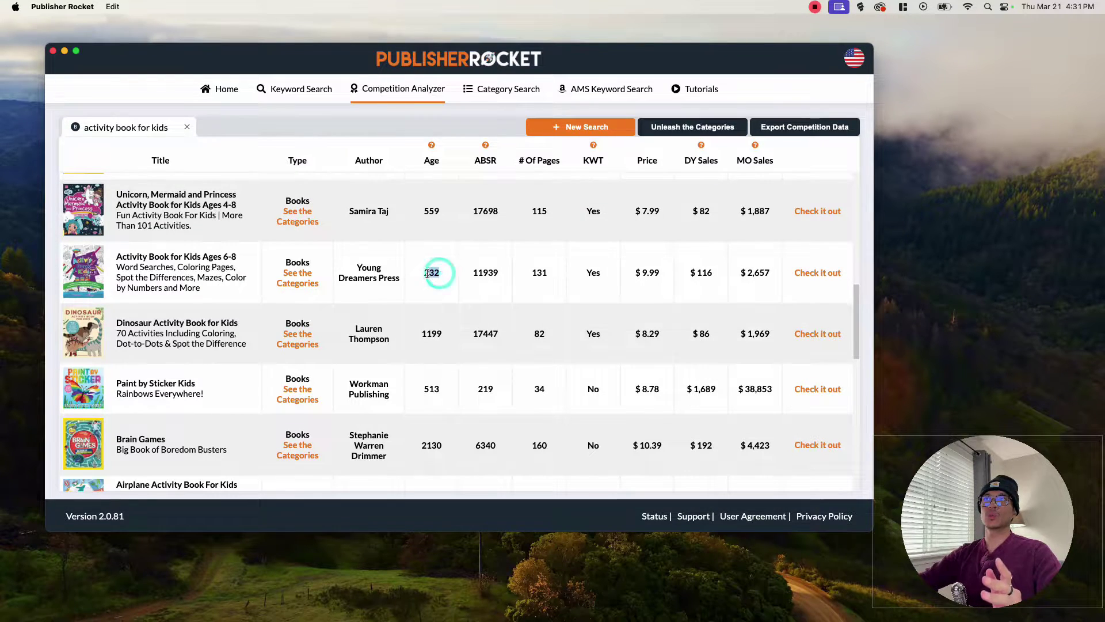
scroll(437, 345, "down", 5)
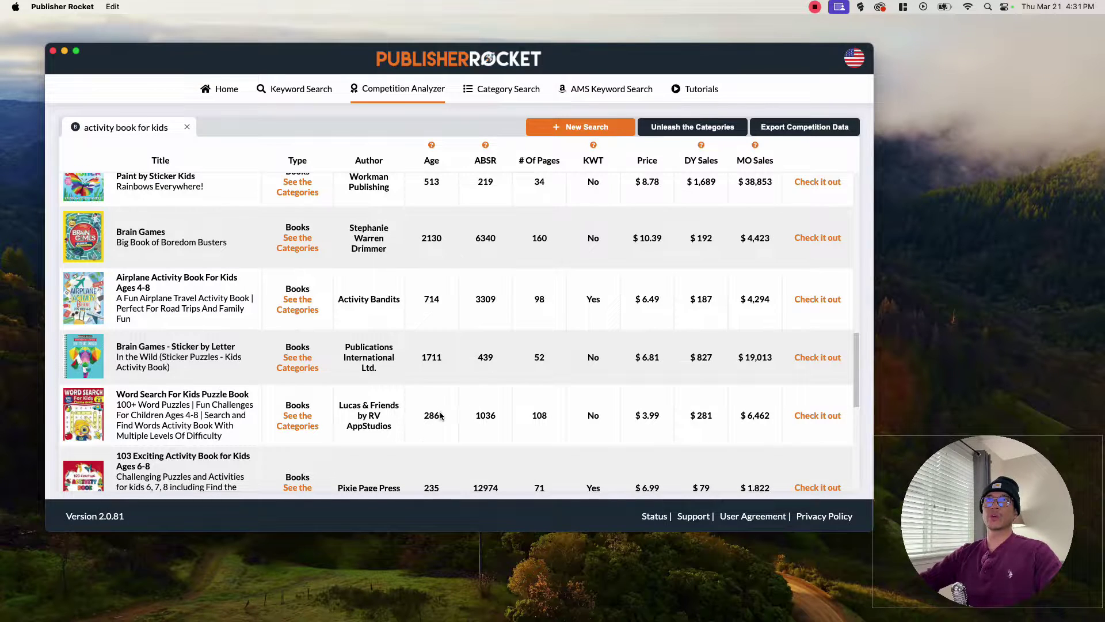
scroll(443, 411, "down", 3)
scroll(441, 414, "down", 3)
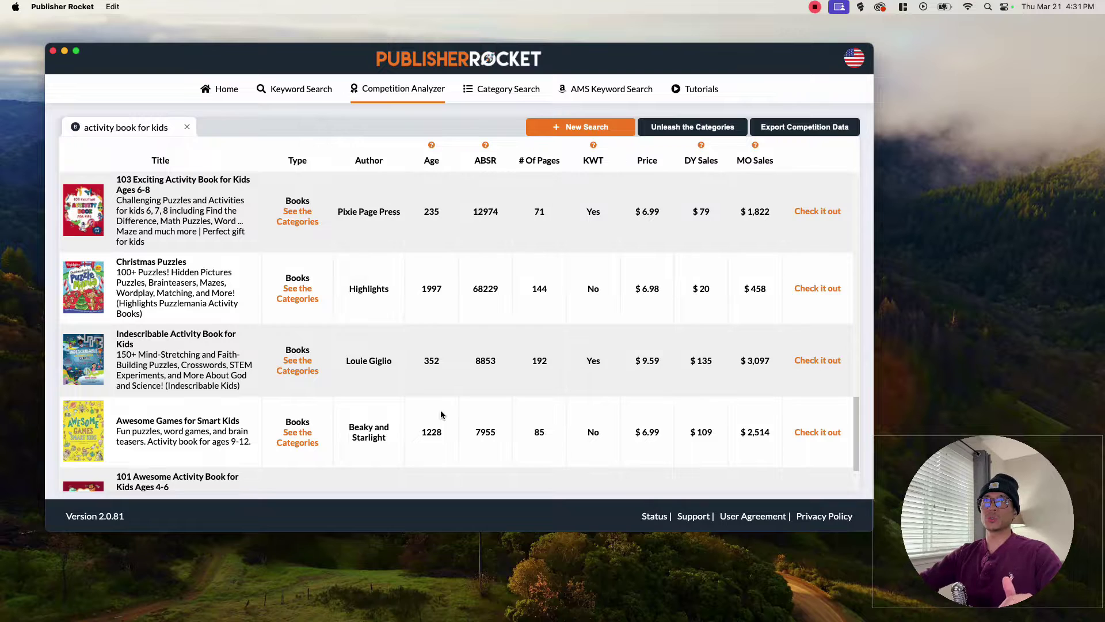
Browse the competitor list again and compare the number of pages of the competing books
scroll(446, 413, "up", 15)
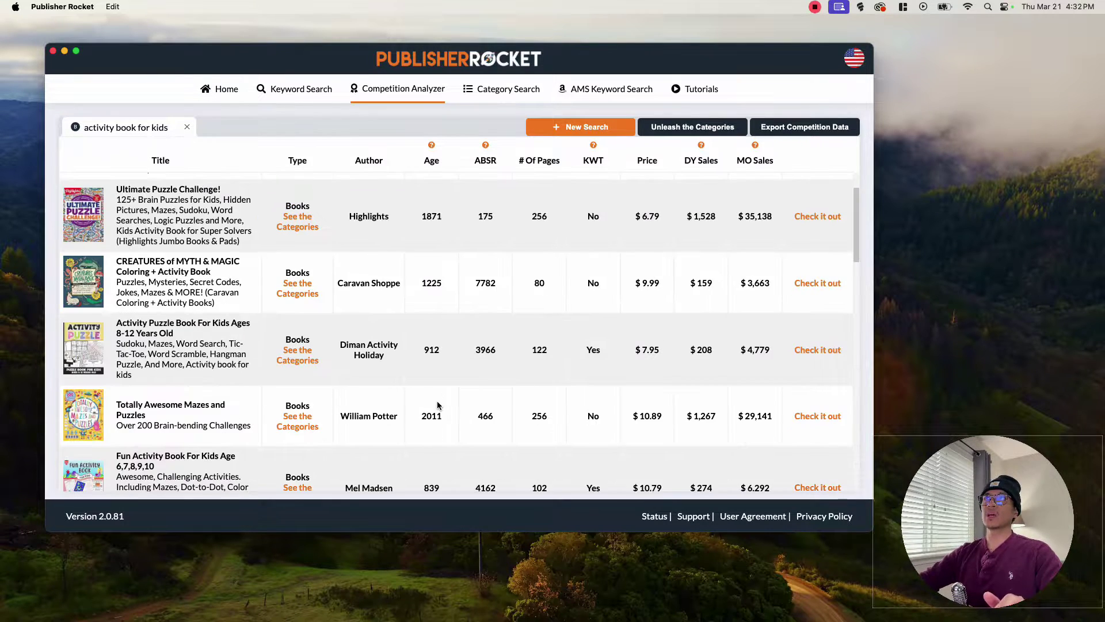
scroll(491, 340, "down", 2)
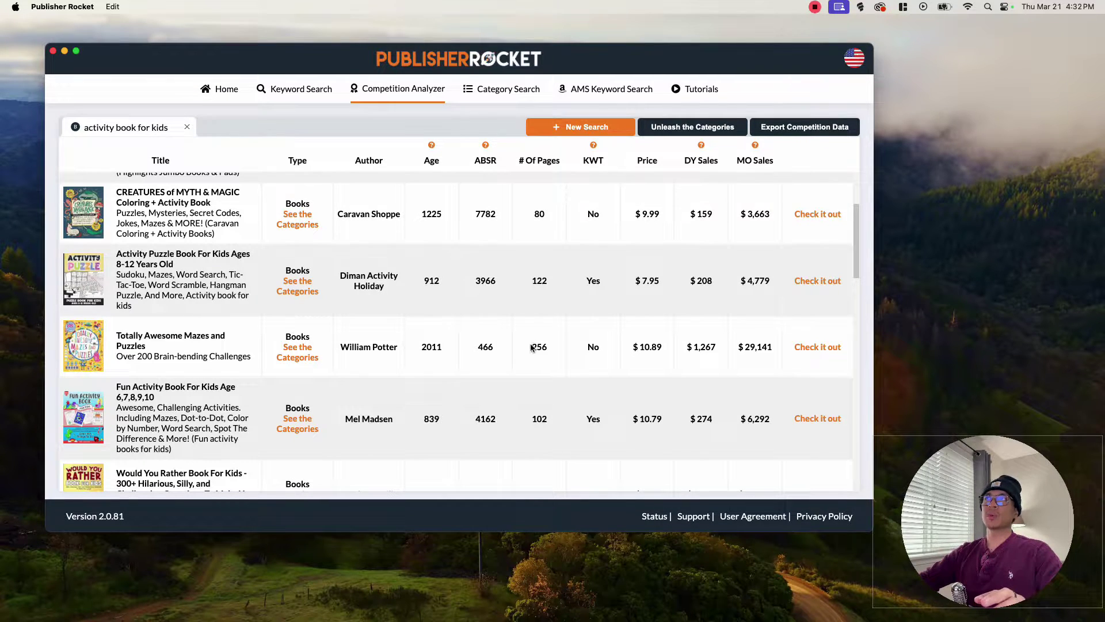
scroll(550, 345, "up", 4)
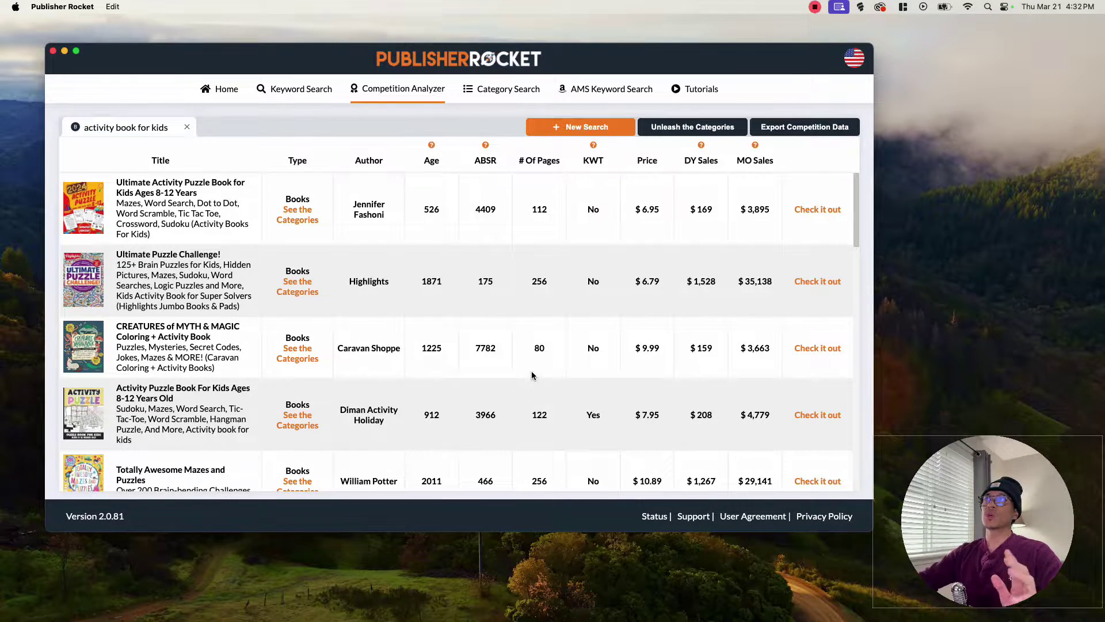
scroll(531, 375, "down", 10)
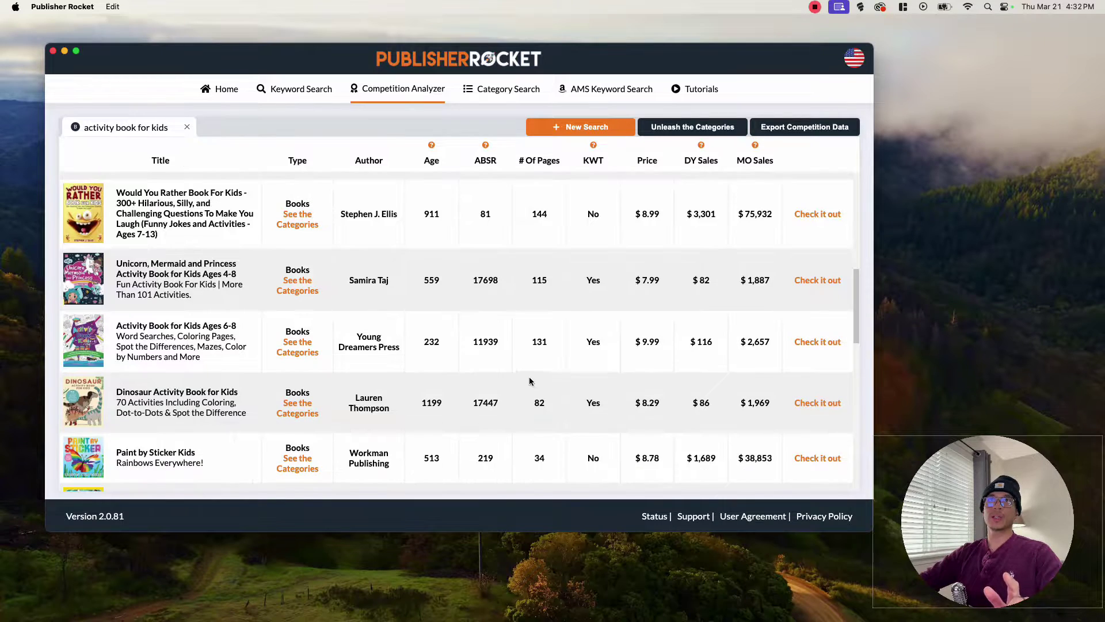
scroll(460, 374, "down", 4)
scroll(407, 375, "down", 8)
Examine the age, ABSR, number of pages and price of "Word Search For Kids Puzzle Book"
mouse_move(109, 260)
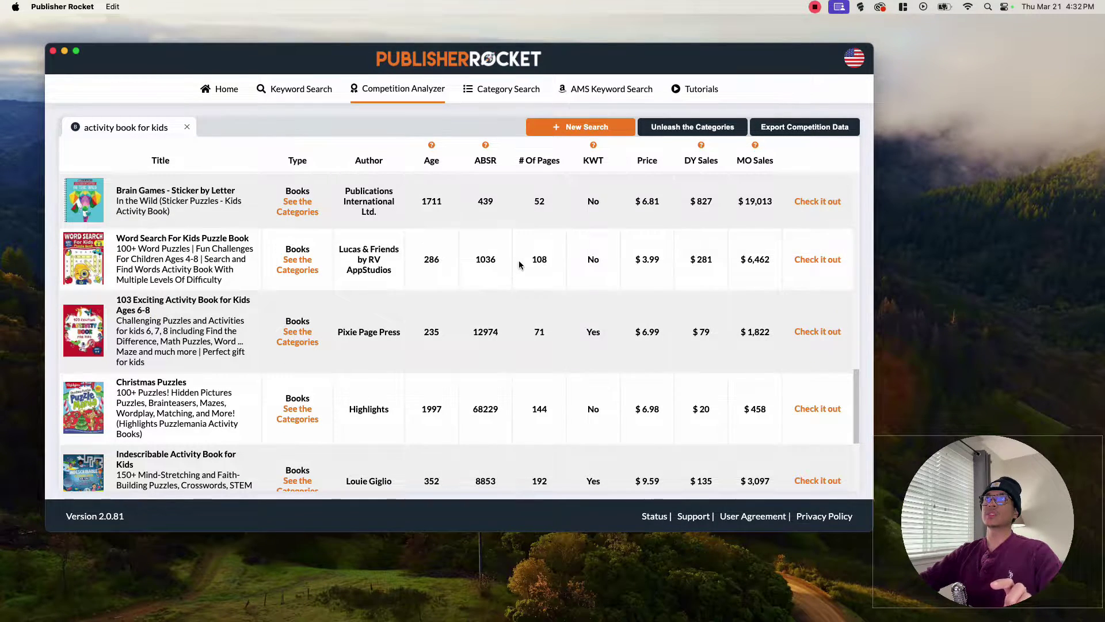
left_click_drag(419, 262, 443, 265)
left_click(441, 262)
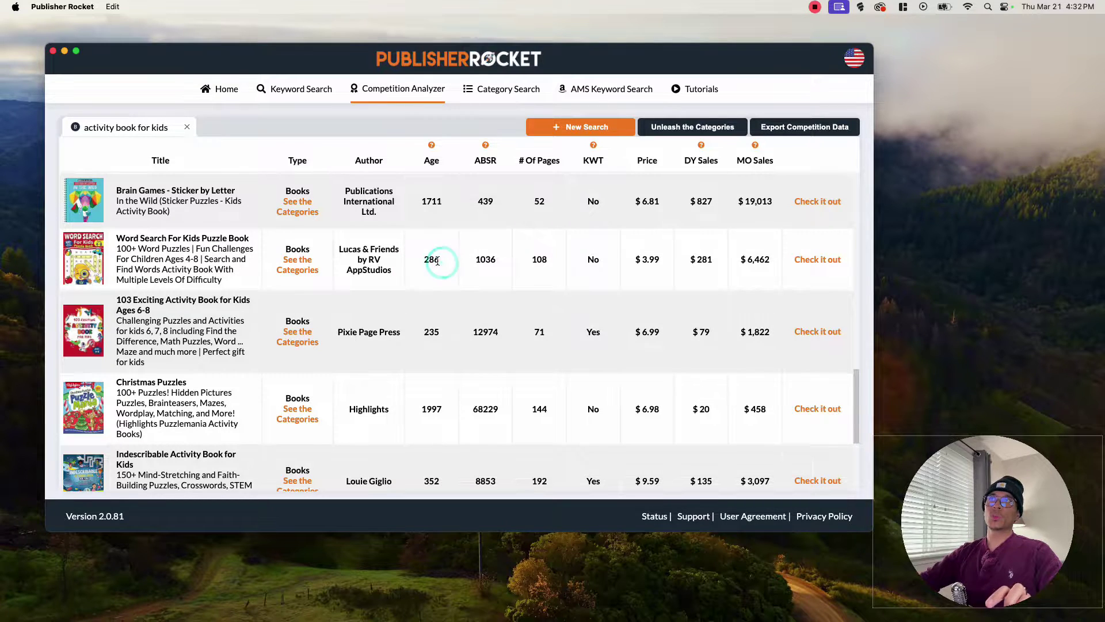
left_click_drag(474, 260, 428, 262)
left_click(497, 264)
left_click(552, 264)
left_click(411, 261)
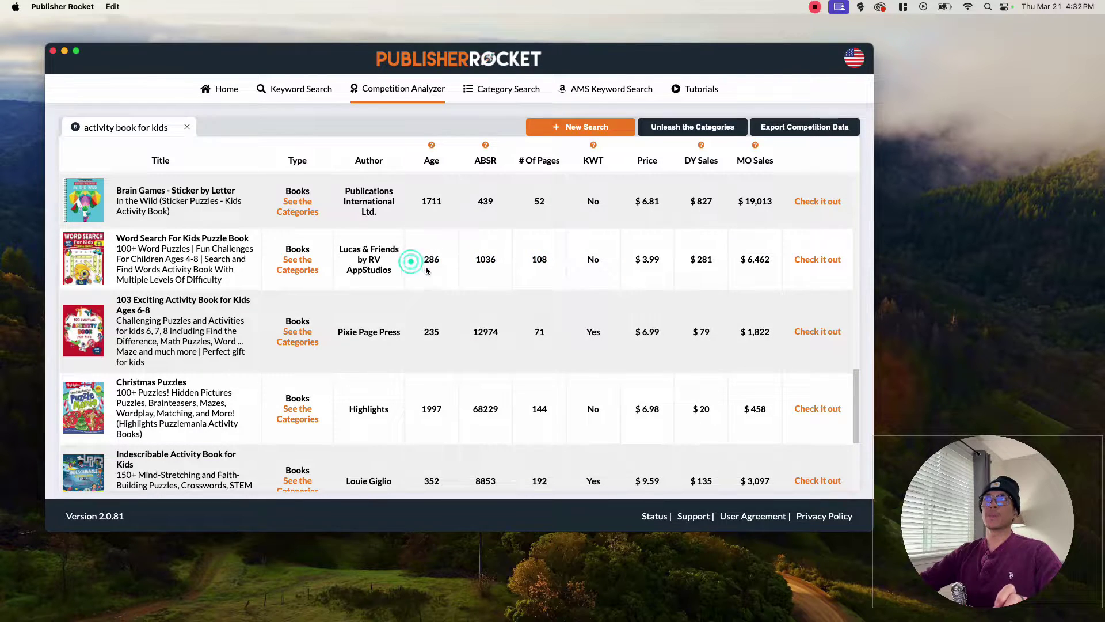
left_click_drag(635, 260, 661, 259)
left_click(627, 262)
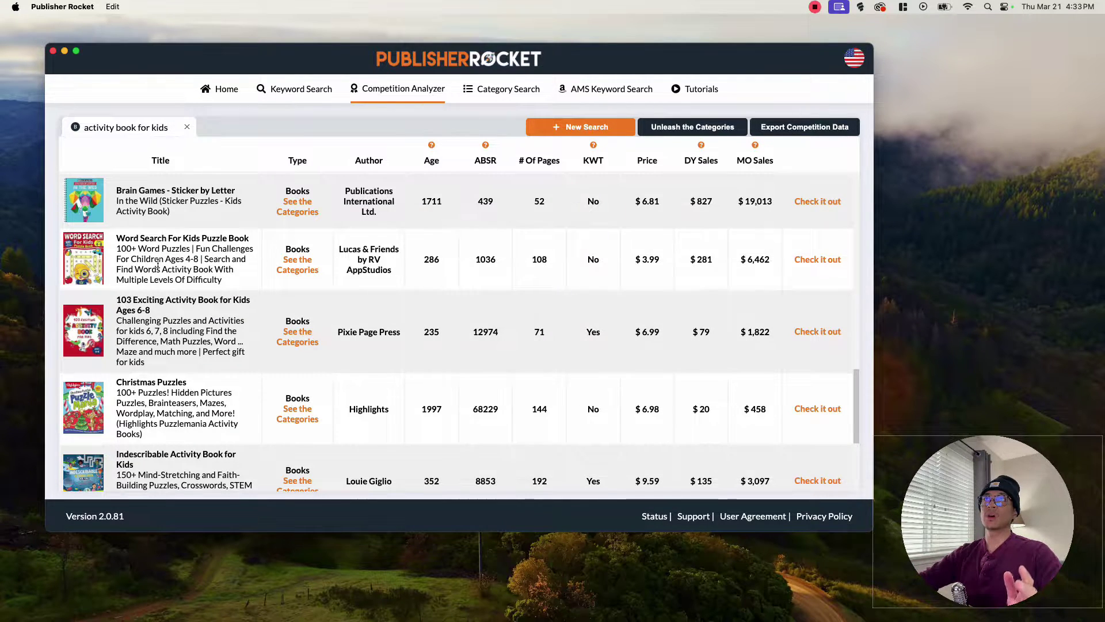
left_click(662, 261)
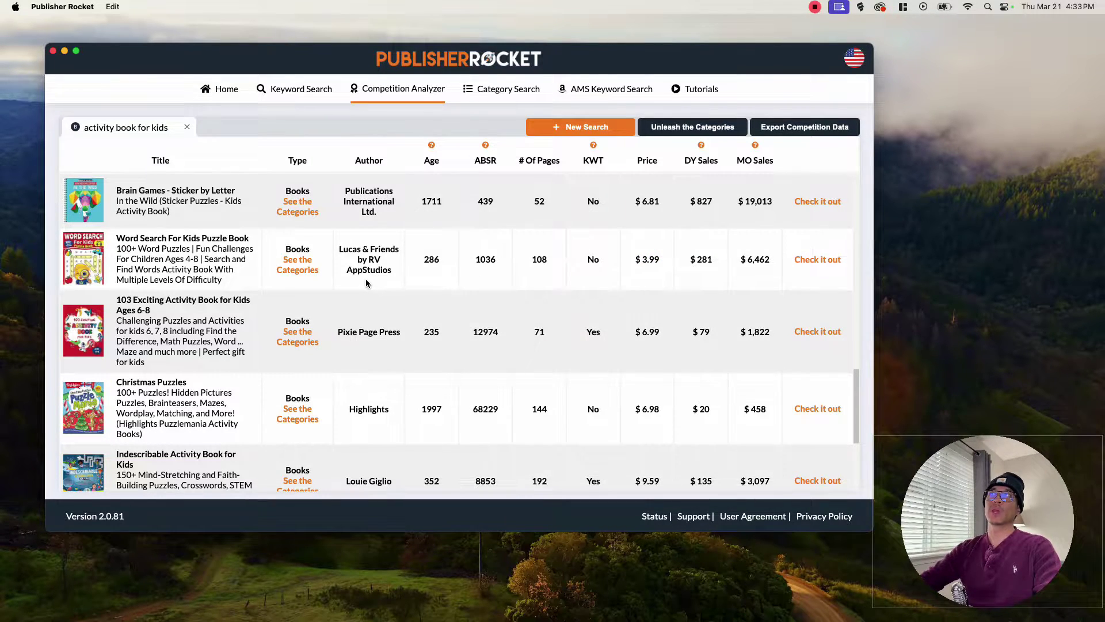
Export the competition data to the Documents folder, review the exported spreadsheet's columns in Numbers, and hide the spreadsheet
scroll(172, 259, "up", 10)
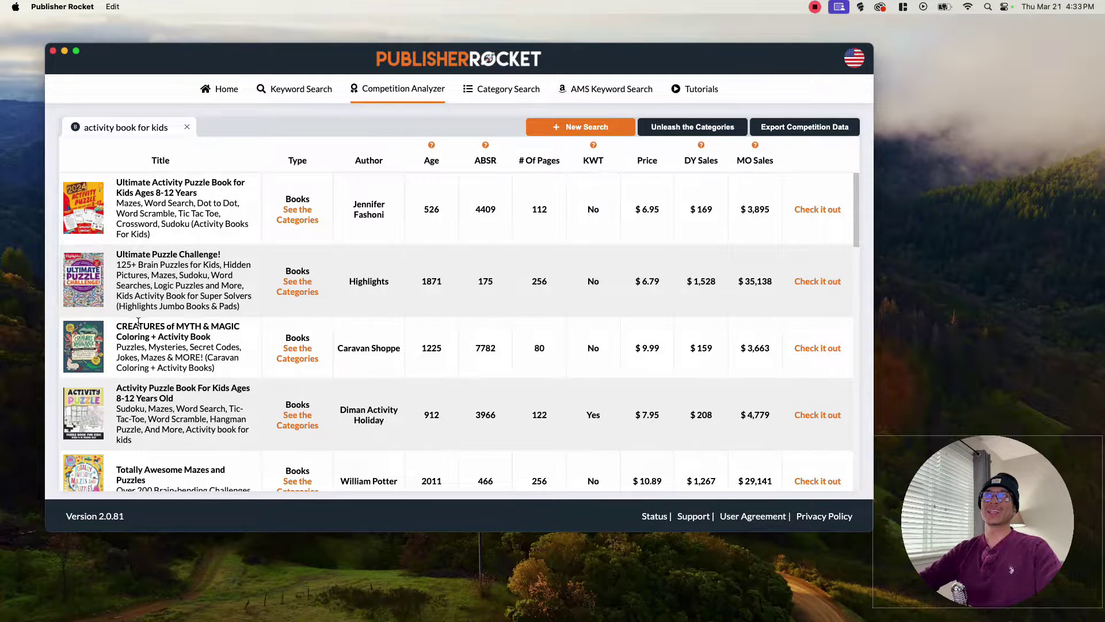
left_click(806, 127)
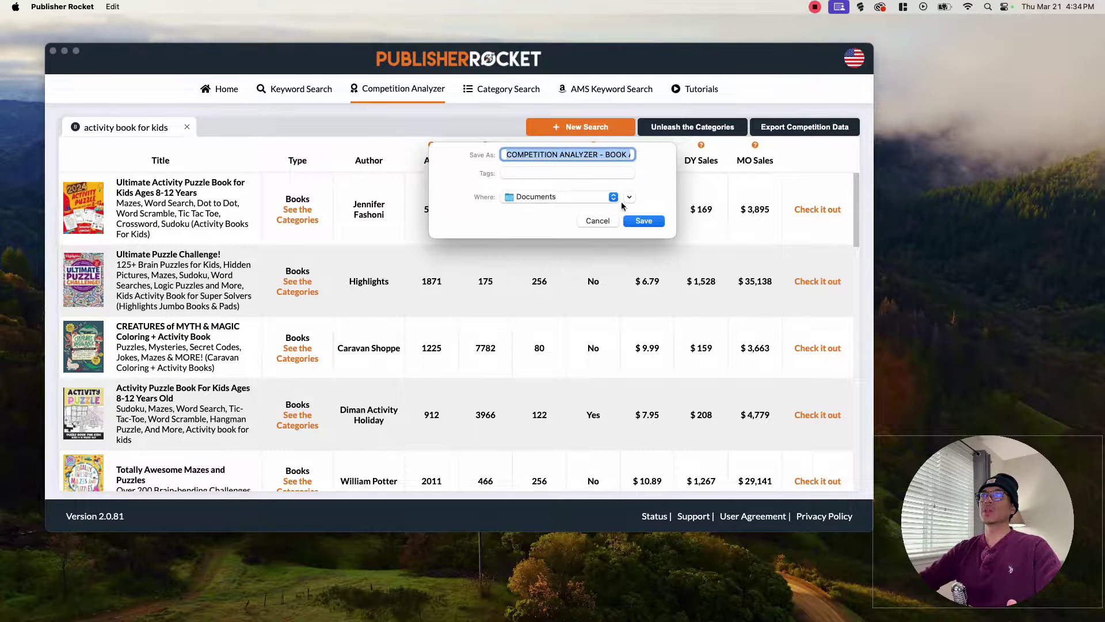
left_click(644, 221)
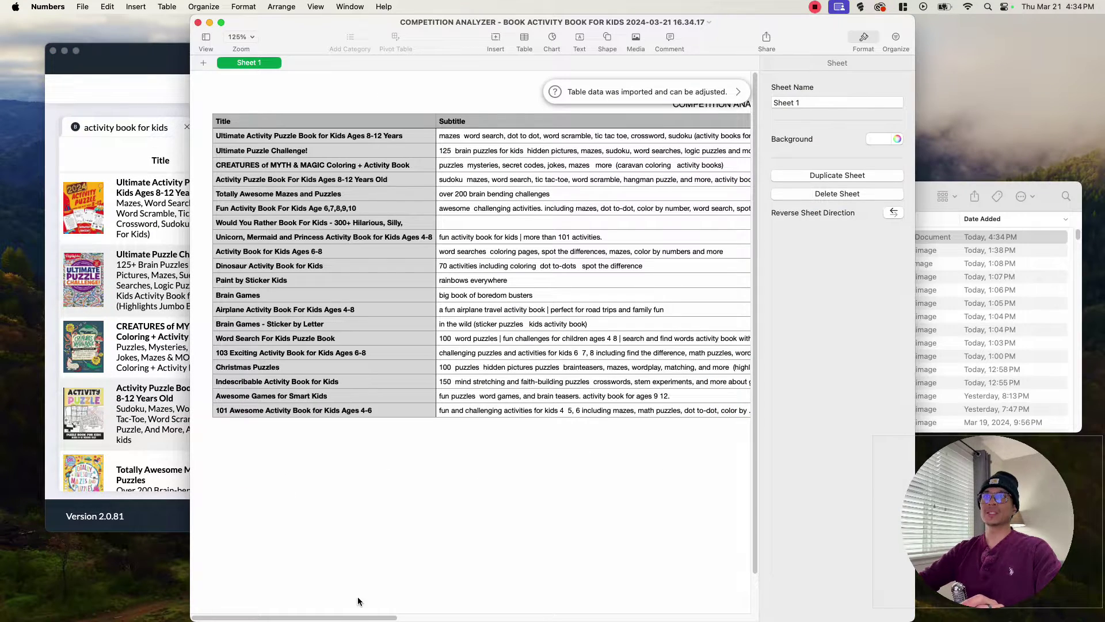
left_click_drag(359, 617, 581, 618)
key("super+h")
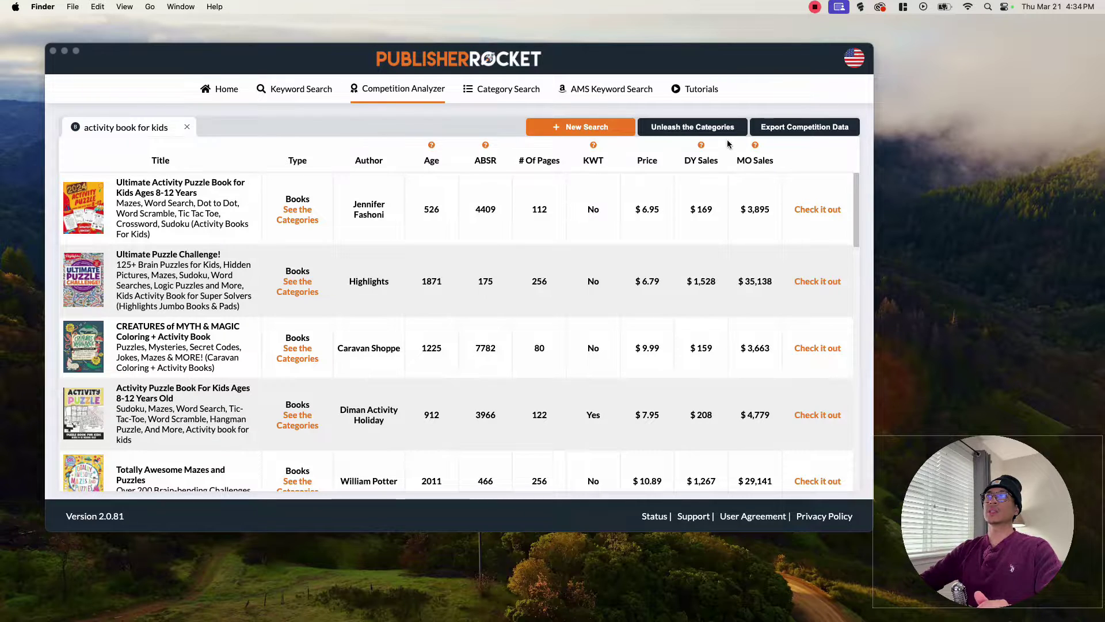
Unleash the categories for all "activity book for kids" competitors and browse the full category list
left_click(667, 127)
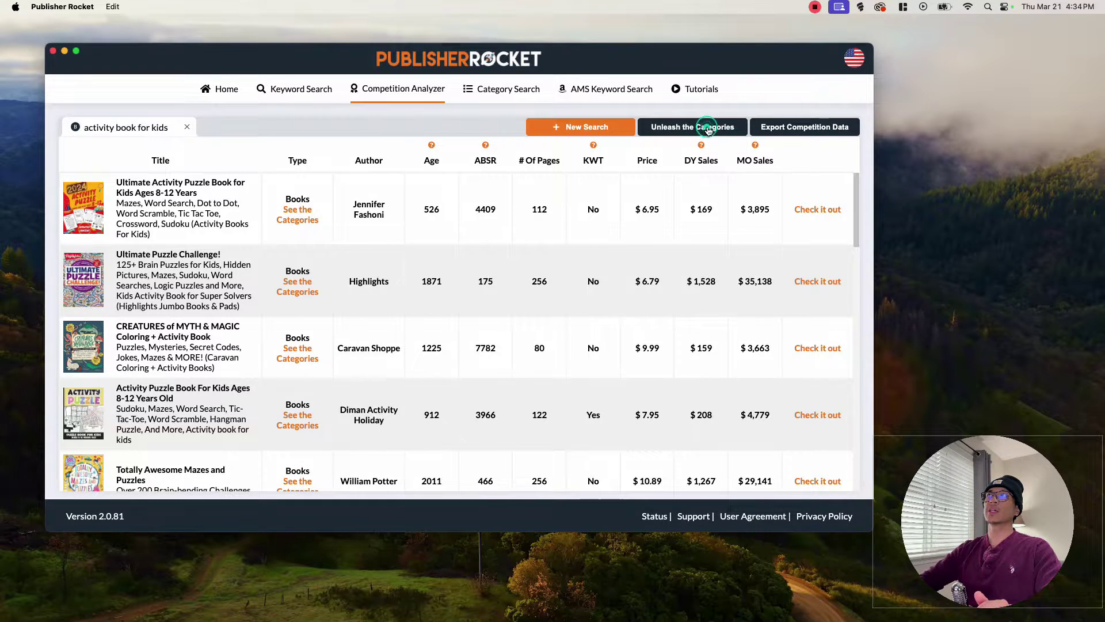
left_click(709, 129)
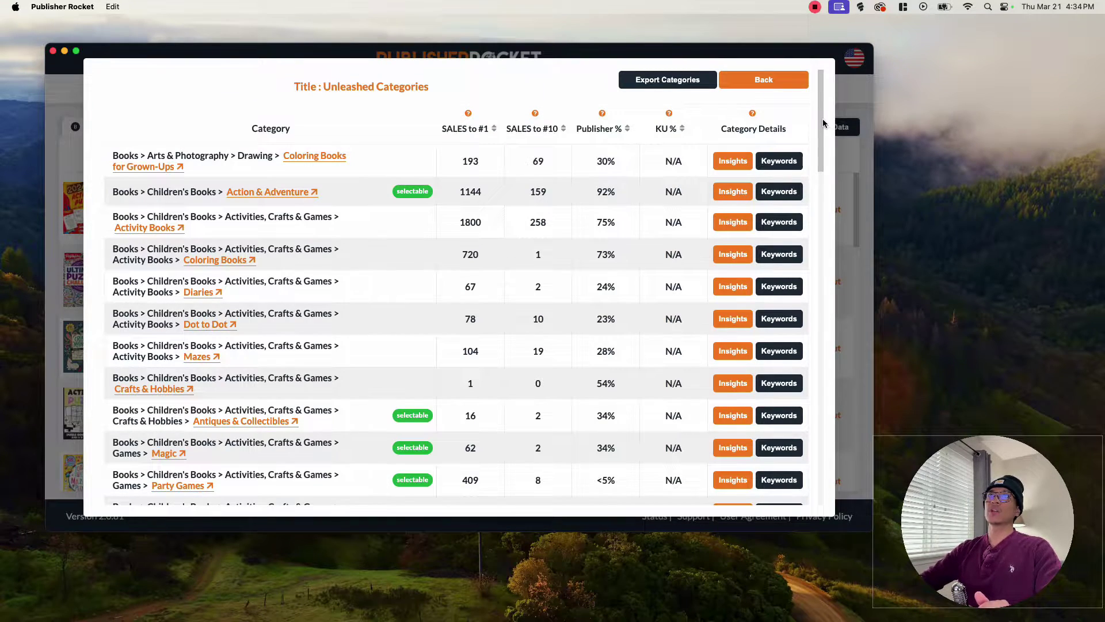
left_click_drag(823, 123, 797, 466)
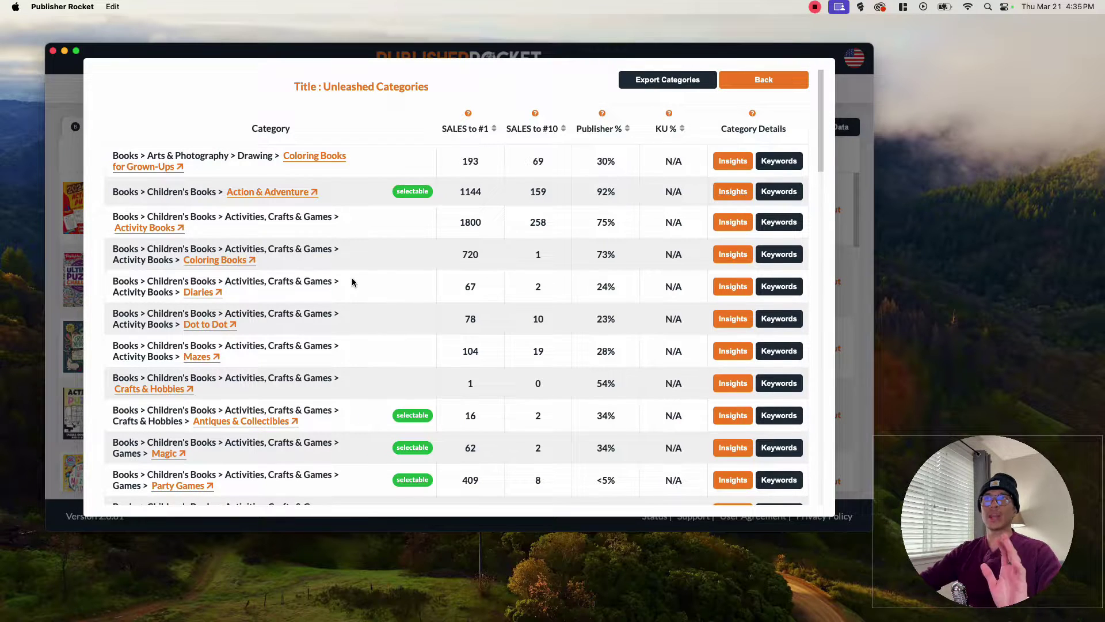
left_click_drag(820, 113, 820, 253)
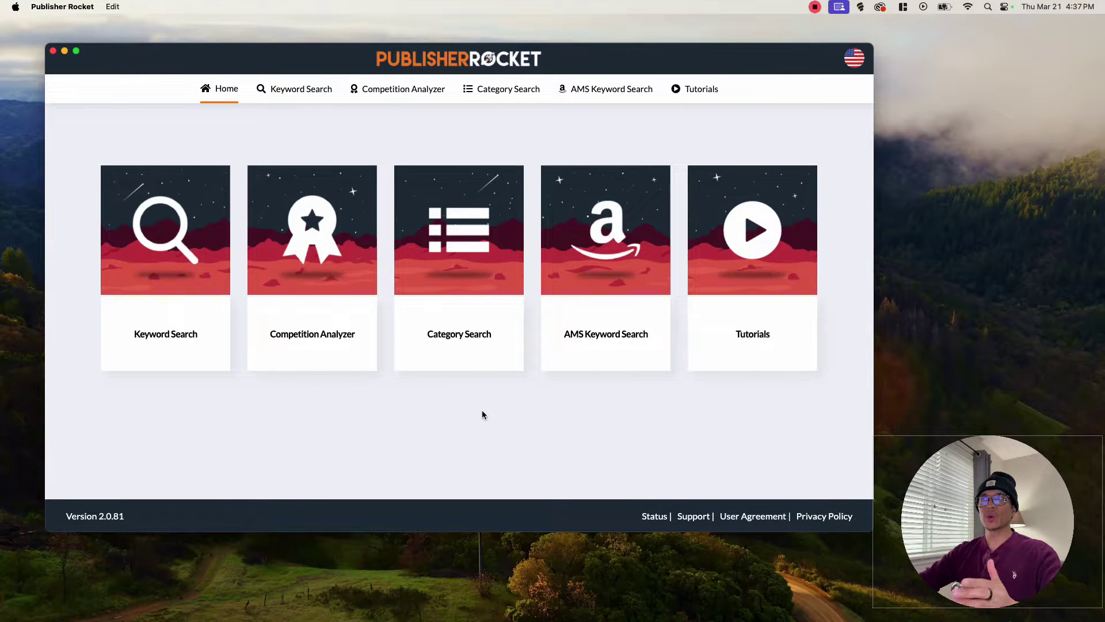
Open Category Search from the home screen and look over the main book categories
left_click(459, 318)
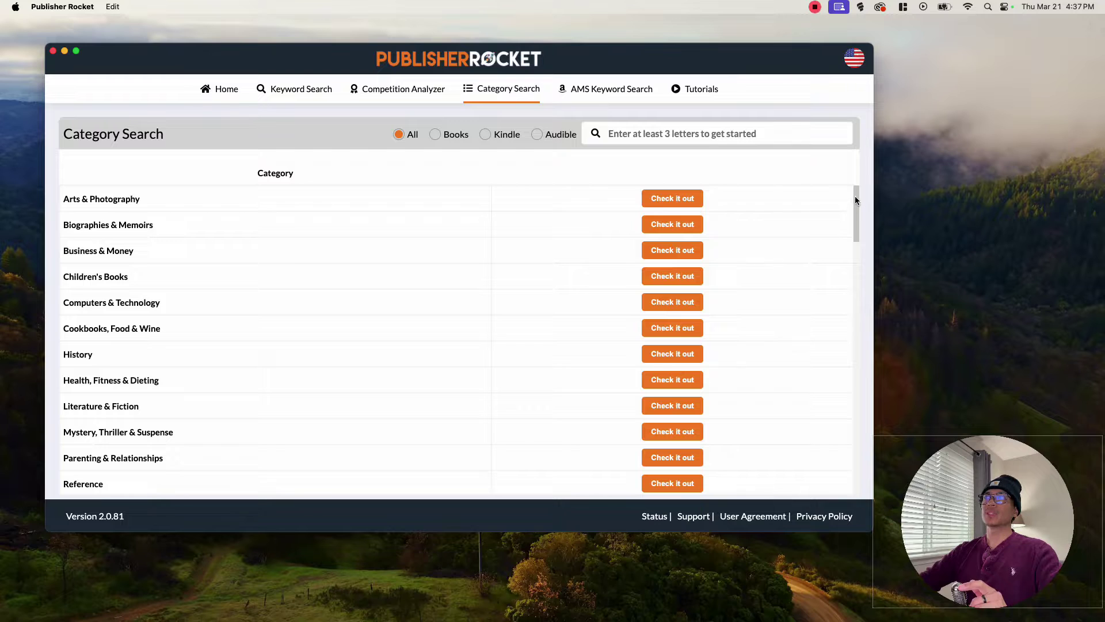
left_click_drag(854, 196, 838, 175)
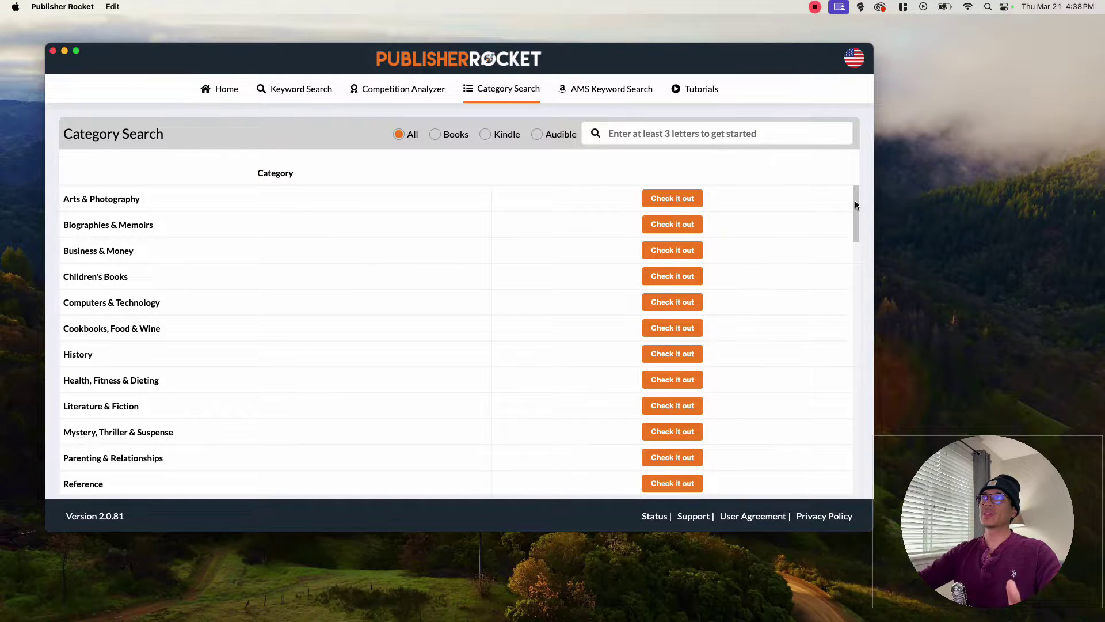
Compare the main categories for Kindle and Audible, and limit the category list to Books
mouse_move(854, 205)
left_mouse_down()
mouse_move(854, 444)
mouse_move(841, 202)
left_mouse_up()
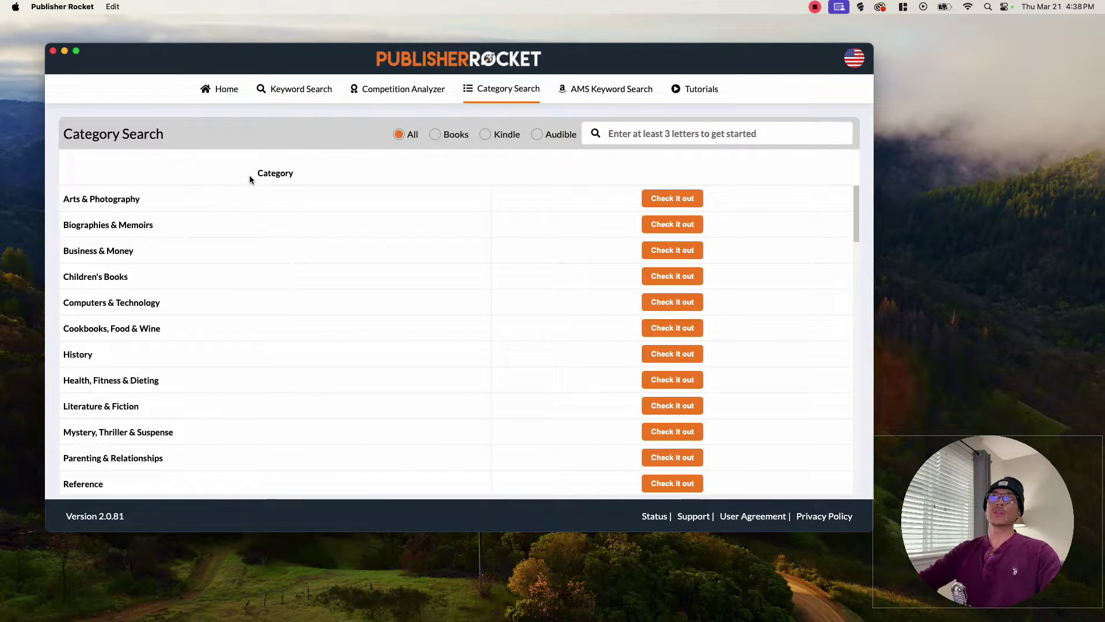
left_click(435, 135)
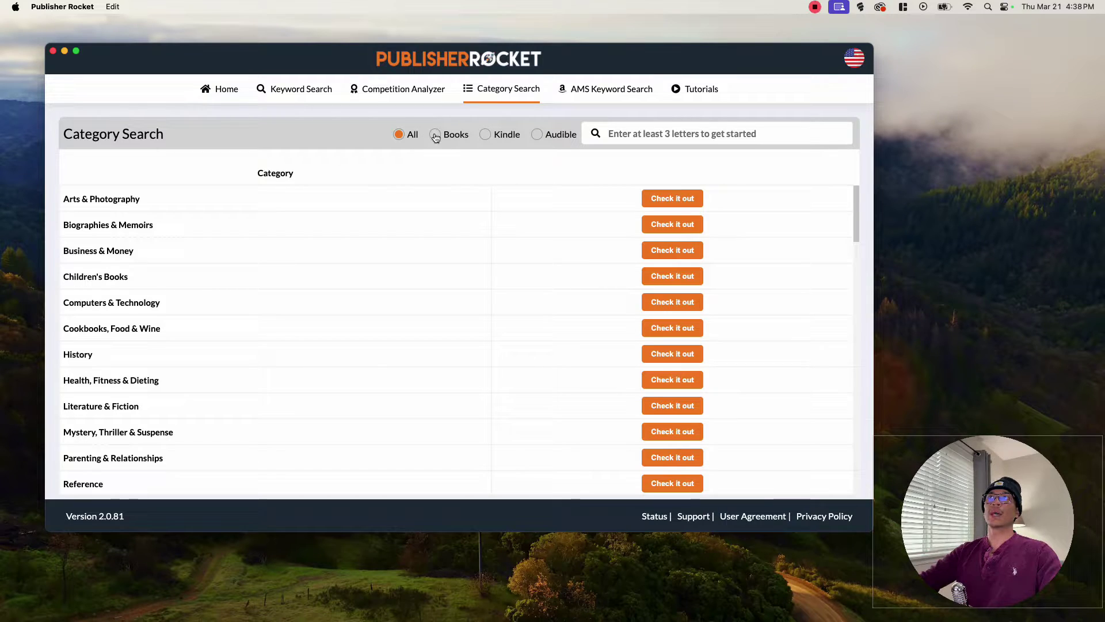
left_click(486, 135)
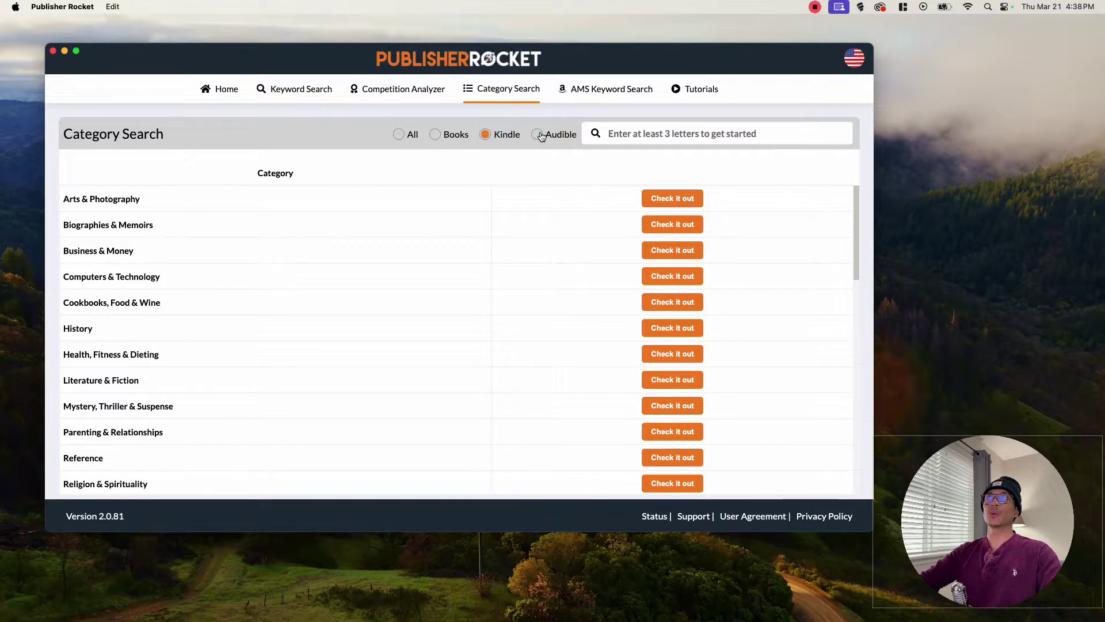
left_click(539, 134)
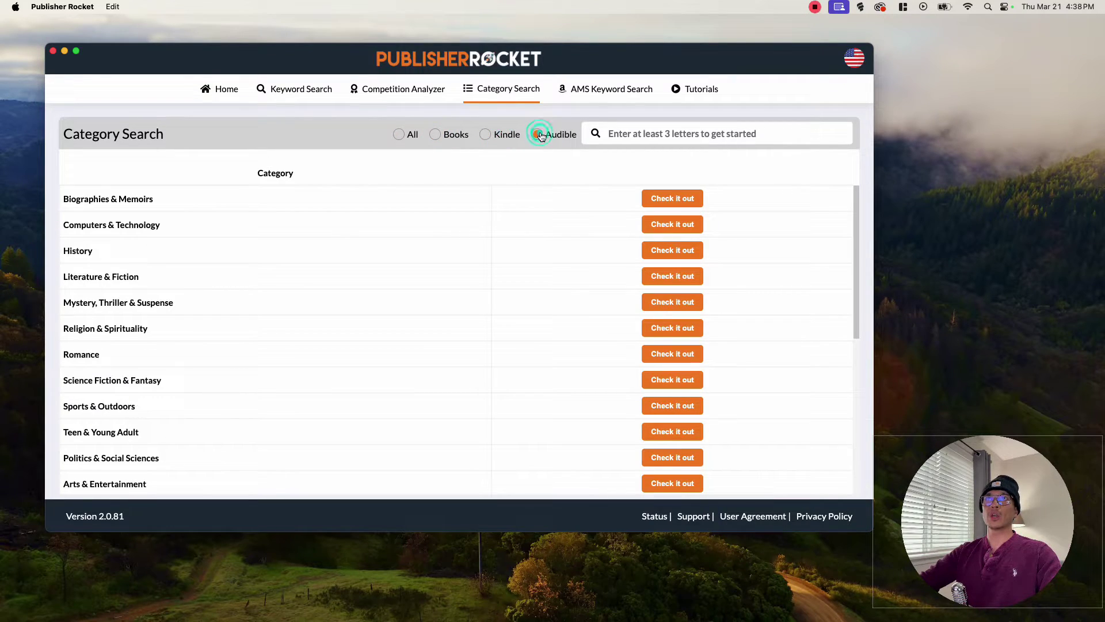
left_click(435, 134)
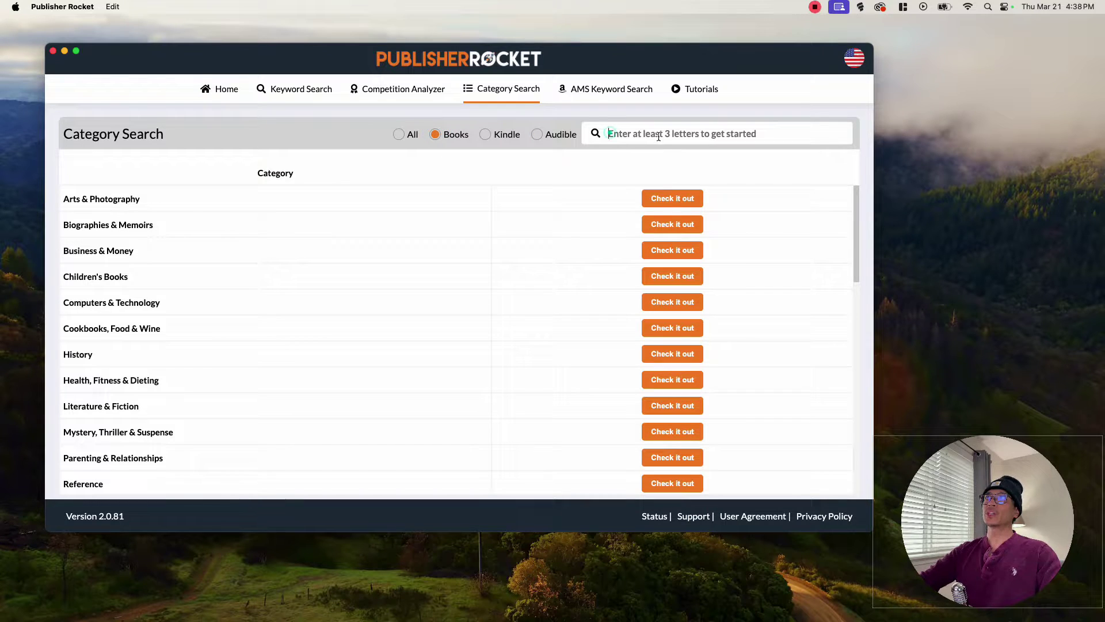
left_click(767, 133)
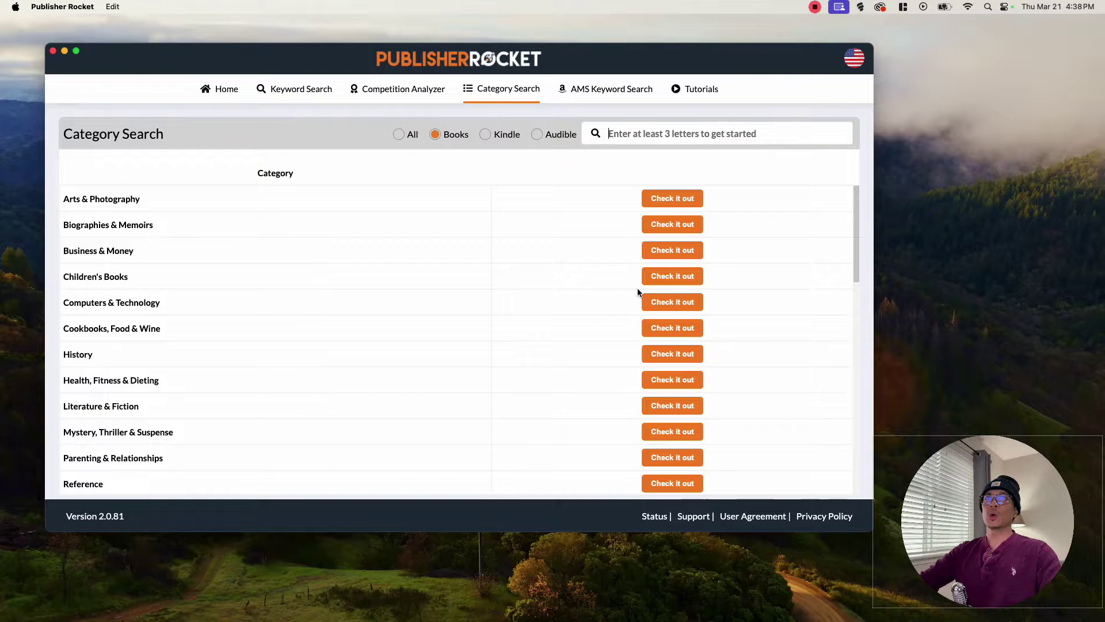
Open the Children's Books category list and read what the selectable and ghost labels on its subcategories mean
mouse_move(855, 214)
left_mouse_down()
mouse_move(861, 444)
mouse_move(861, 230)
left_mouse_up()
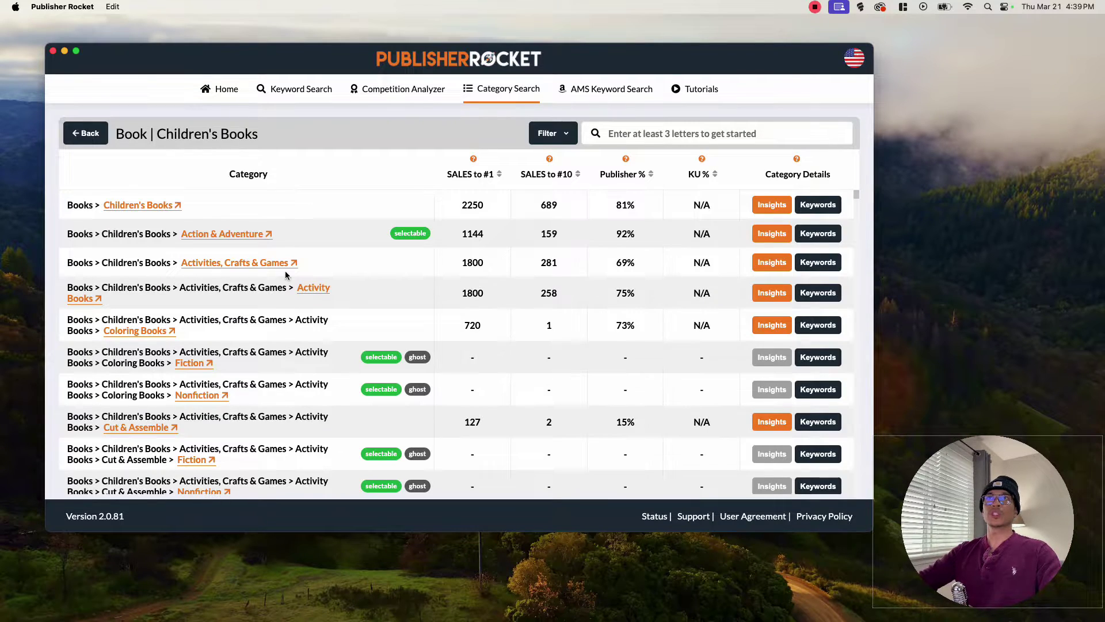
left_click_drag(856, 200, 209, 190)
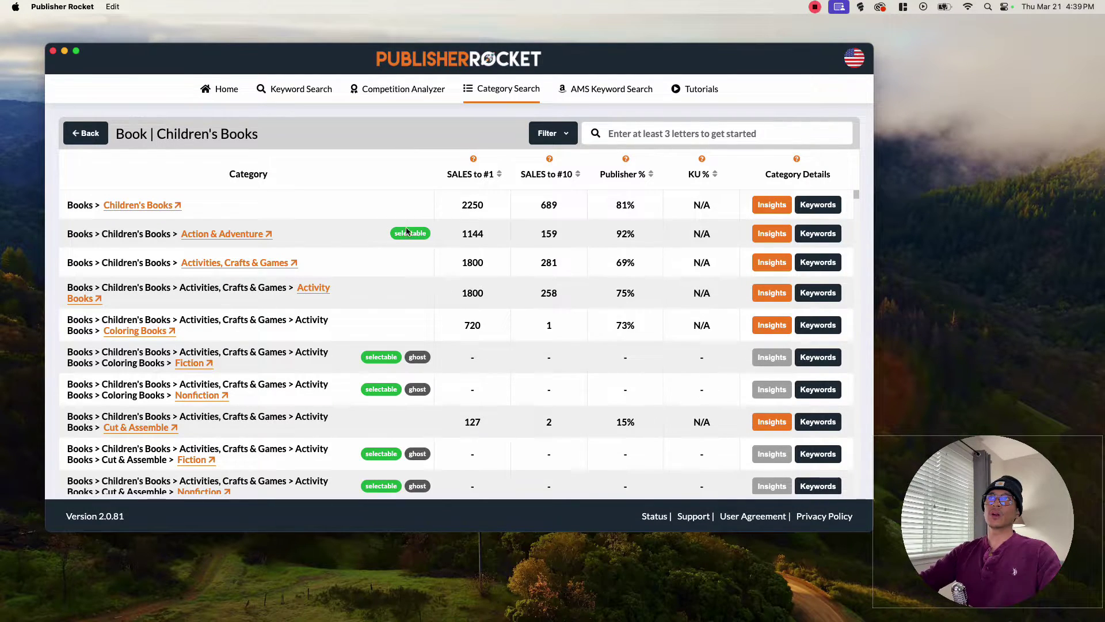
mouse_move(413, 231)
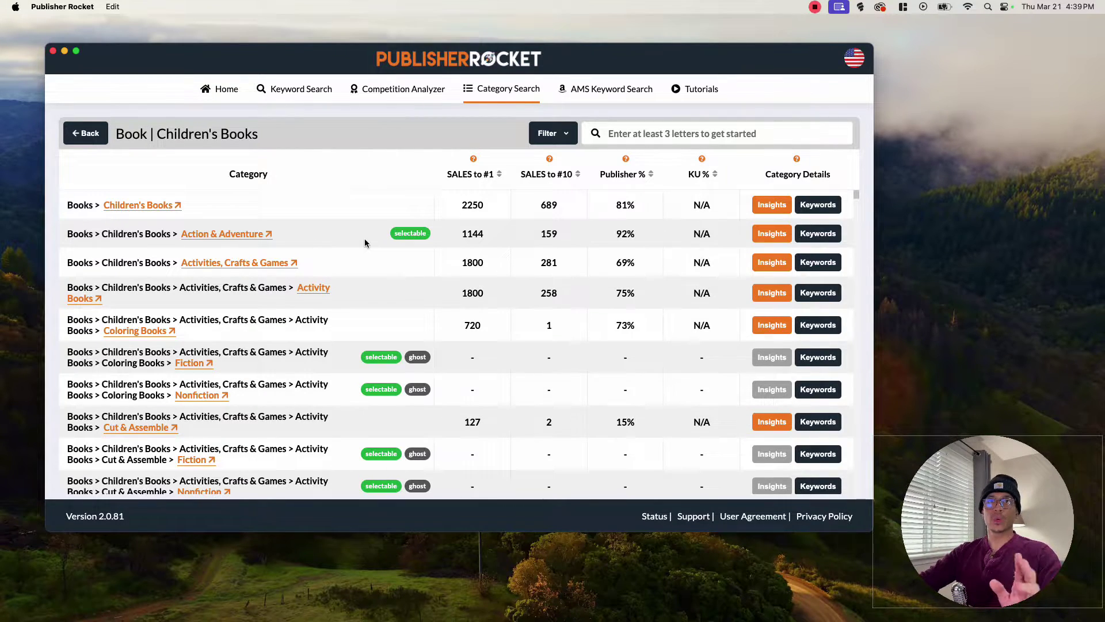
scroll(369, 238, "down", 2)
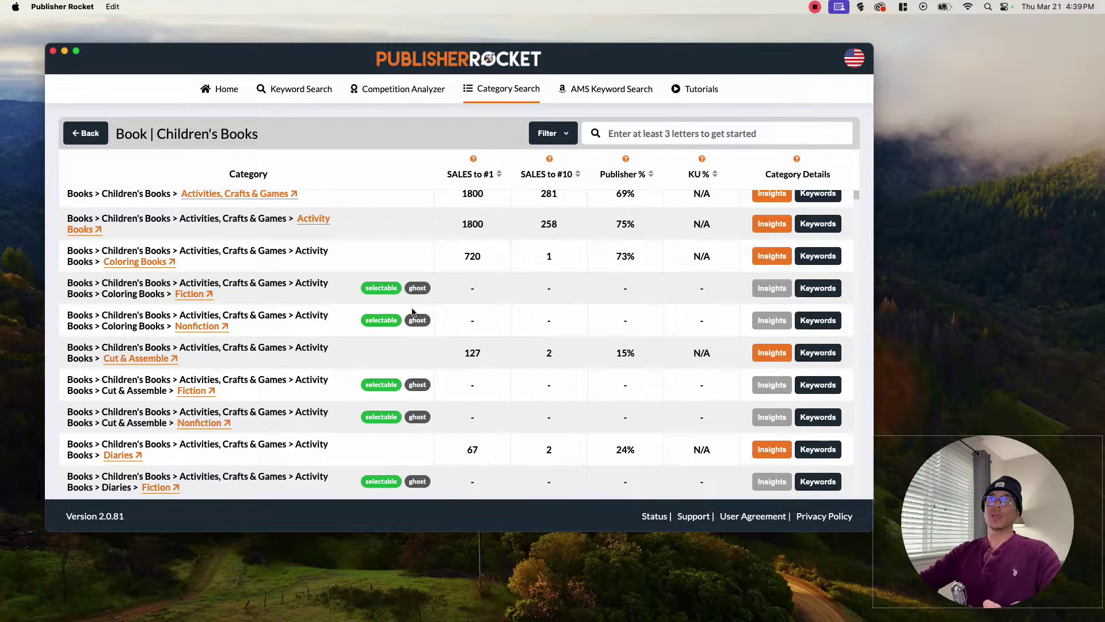
mouse_move(419, 326)
mouse_move(412, 288)
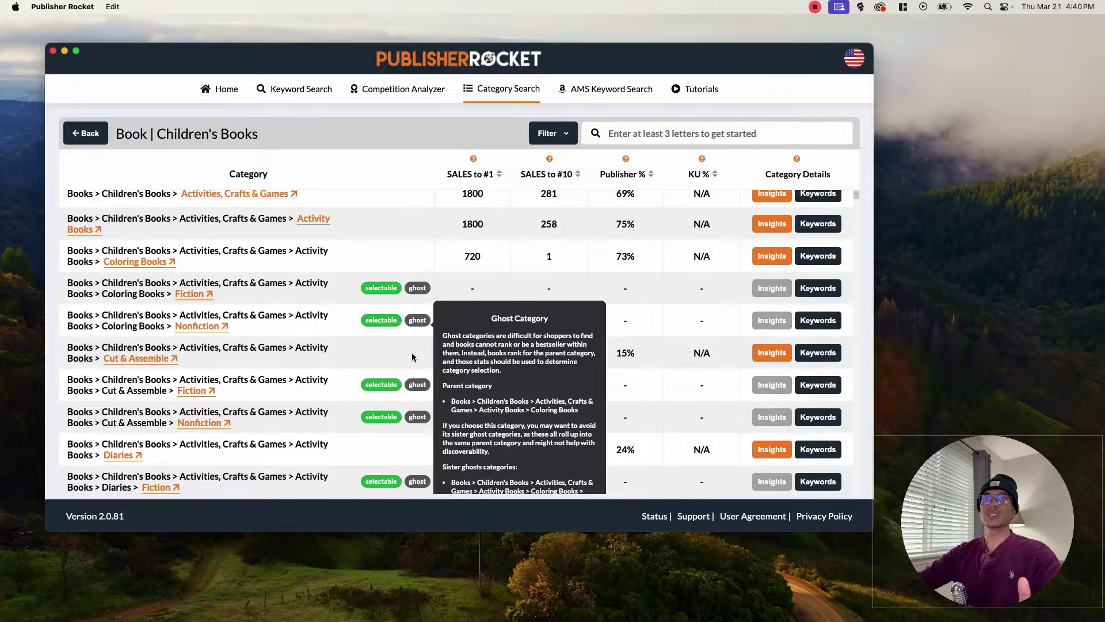
Review more ghost categories in the Children's Books list, including Games > General and Apes & Monkeys > Fiction
scroll(412, 352, "down", 3)
scroll(410, 351, "down", 10)
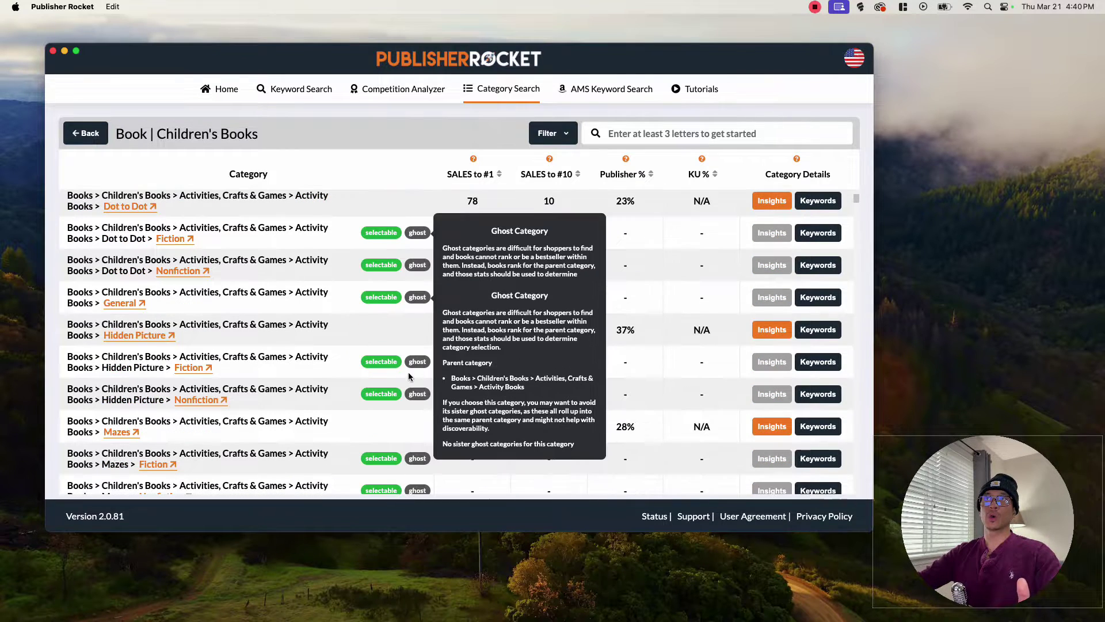
scroll(412, 372, "down", 8)
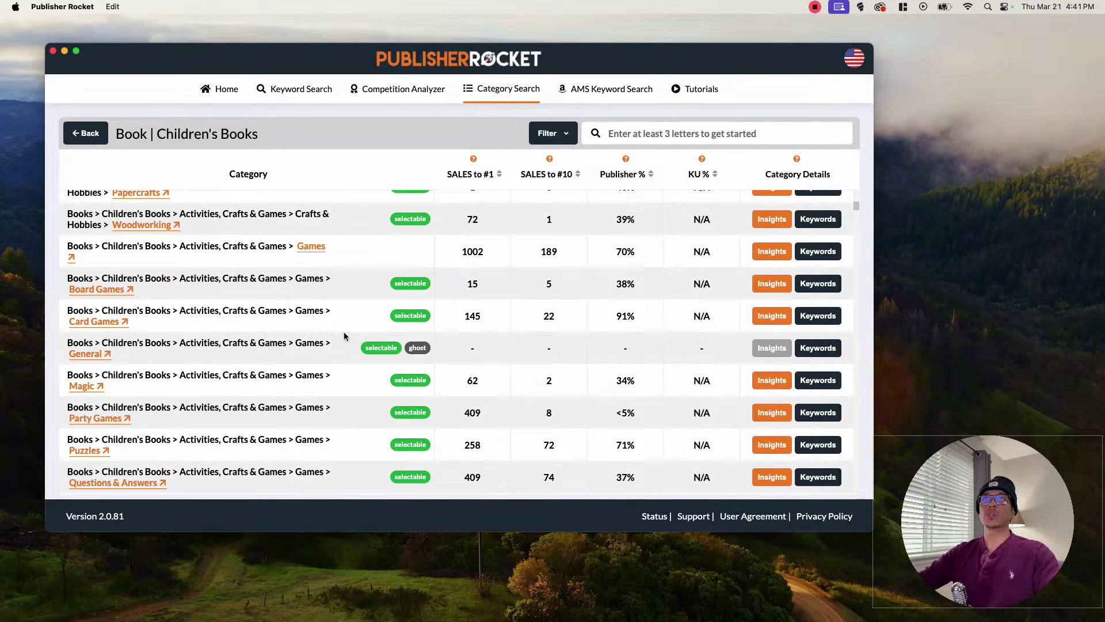
mouse_move(417, 351)
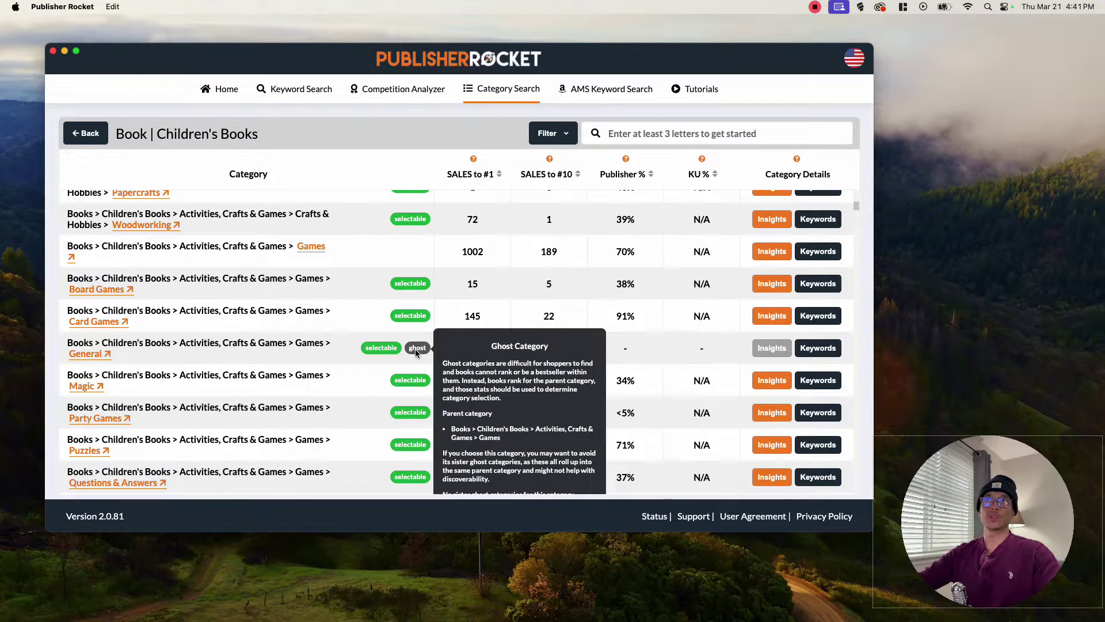
scroll(284, 304, "down", 10)
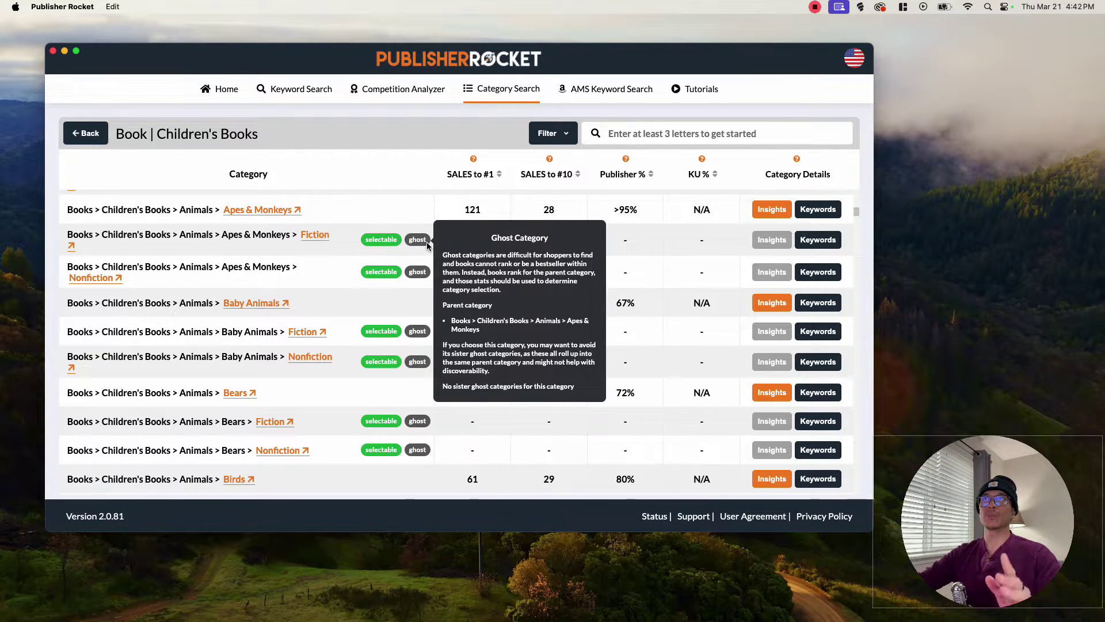
Examine the SALES to #1 column across the Activities, Crafts & Games subcategories
scroll(437, 236, "up", 15)
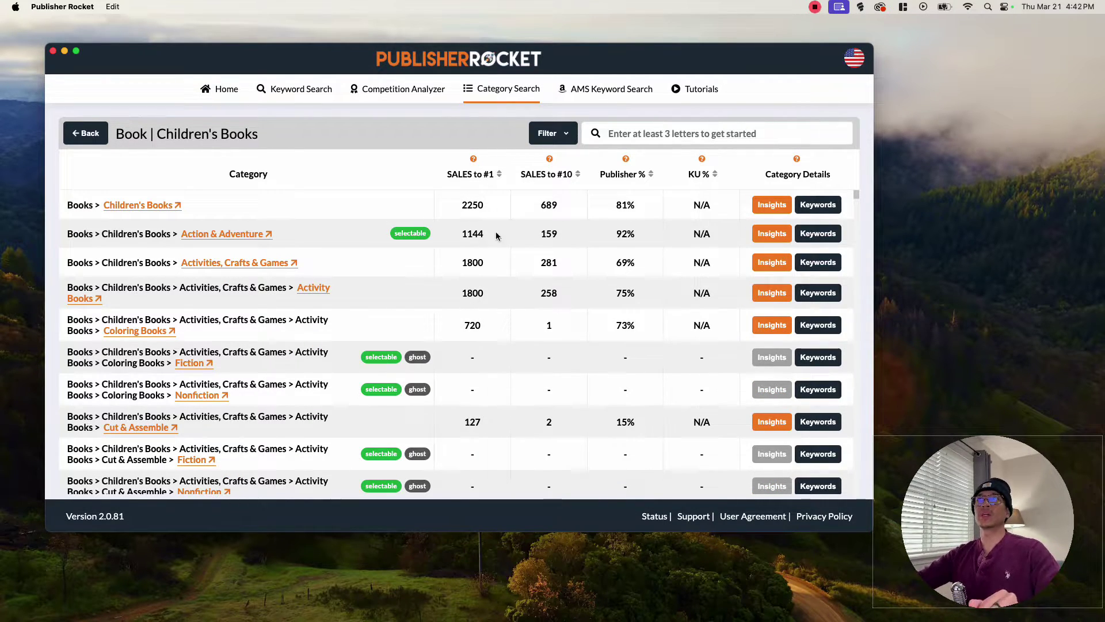
scroll(490, 247, "down", 15)
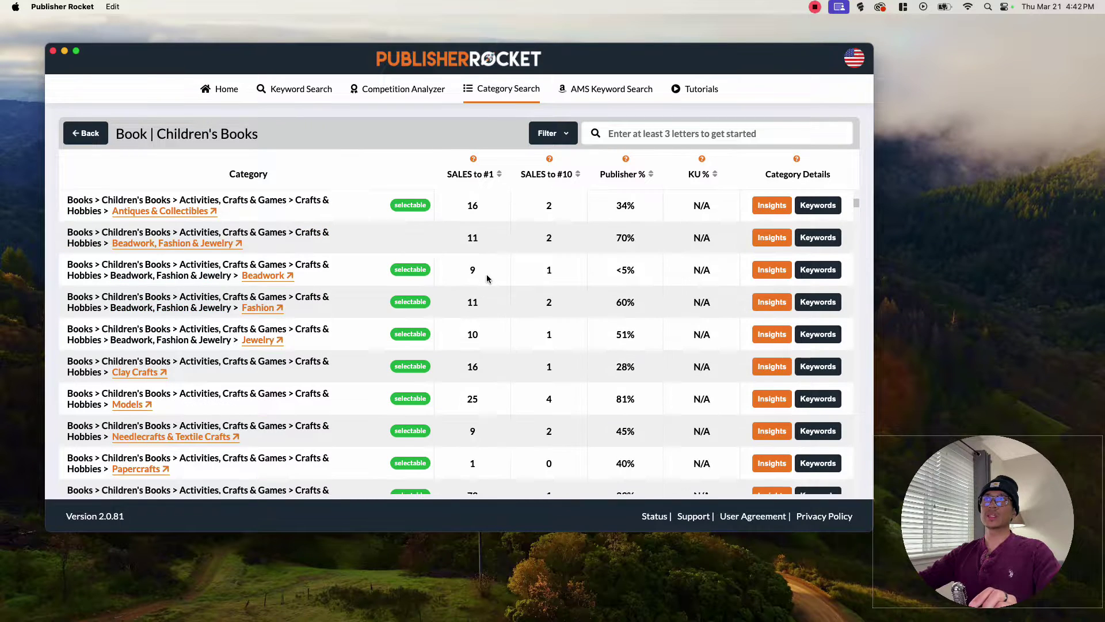
scroll(486, 285, "down", 4)
scroll(486, 295, "down", 2)
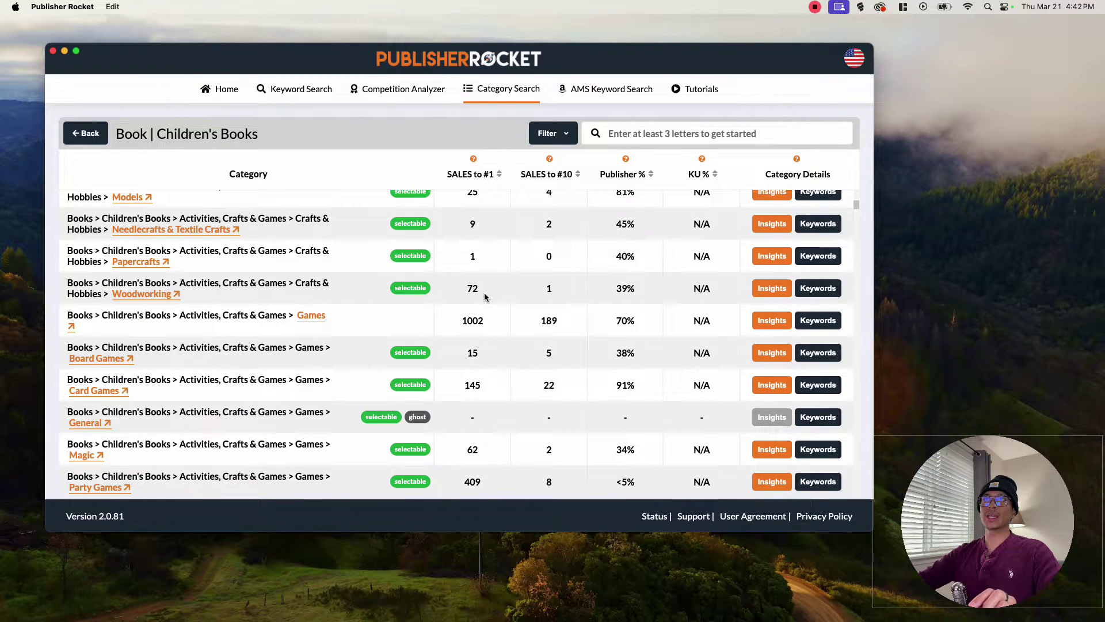
scroll(483, 299, "down", 5)
scroll(485, 310, "up", 7)
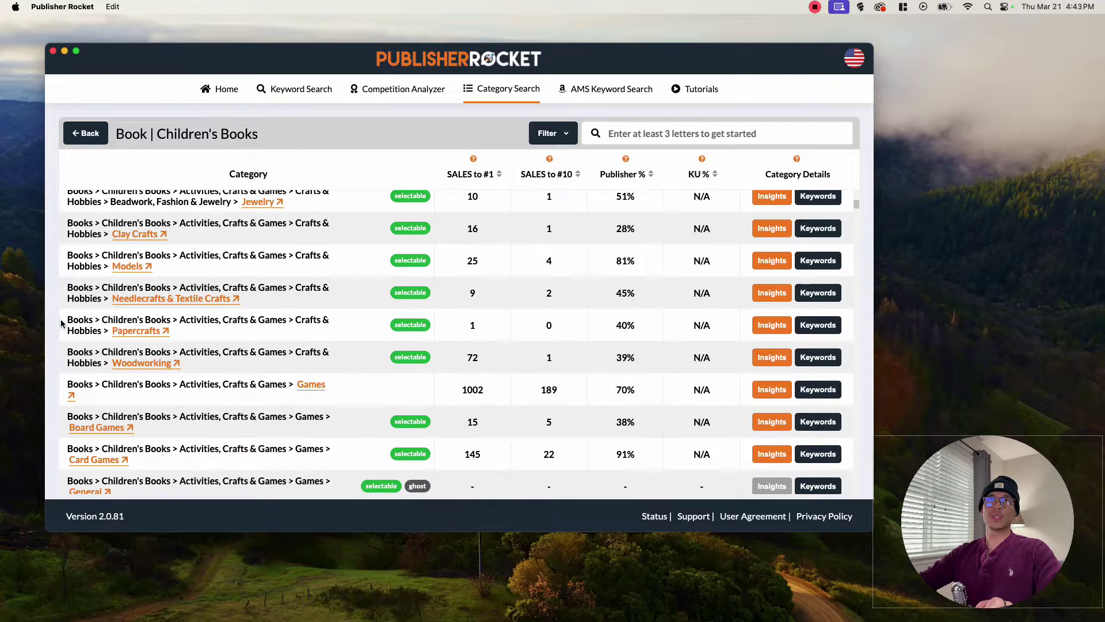
Compare the sales needed to reach #1 in Crafts & Hobbies > Papercrafts and in Activities, Crafts & Games > Games
left_click_drag(62, 323, 323, 337)
left_click(234, 330)
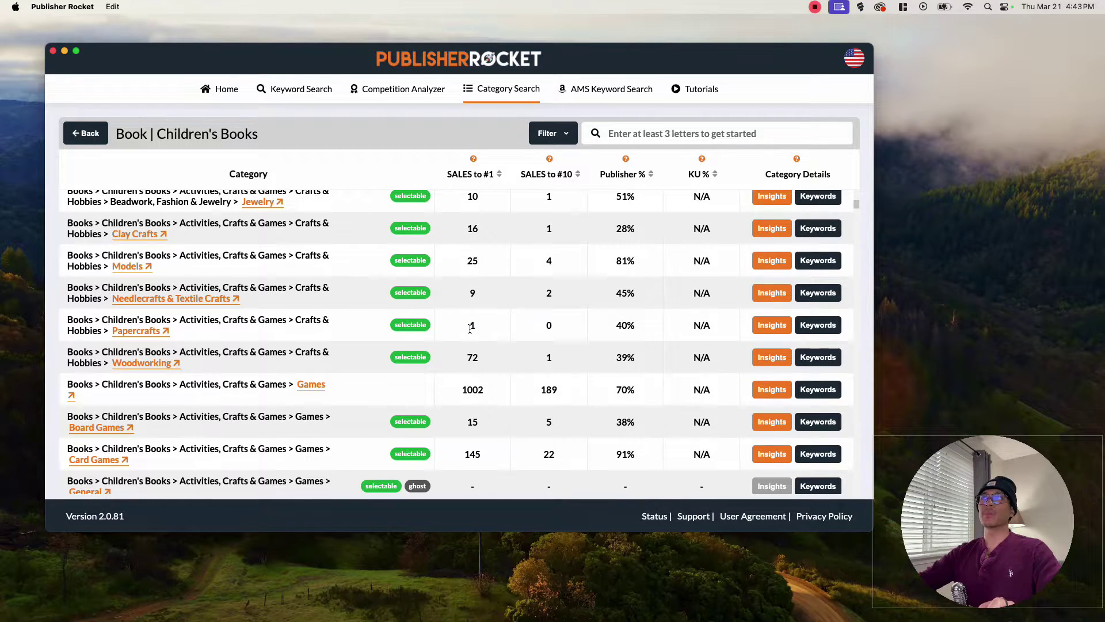
scroll(472, 326, "down", 3)
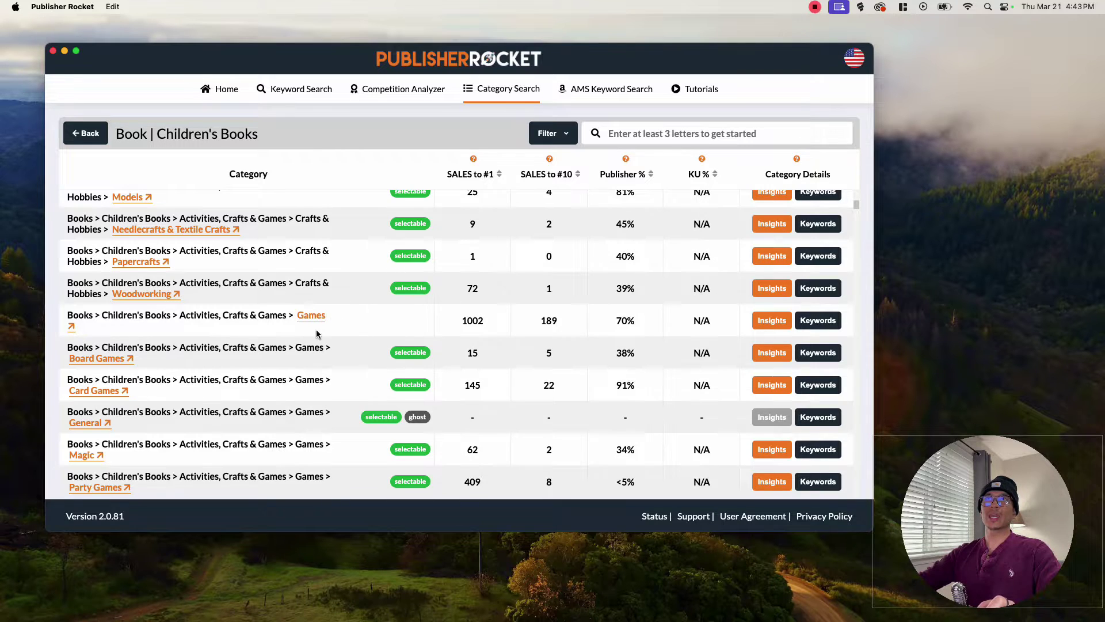
left_click(452, 321)
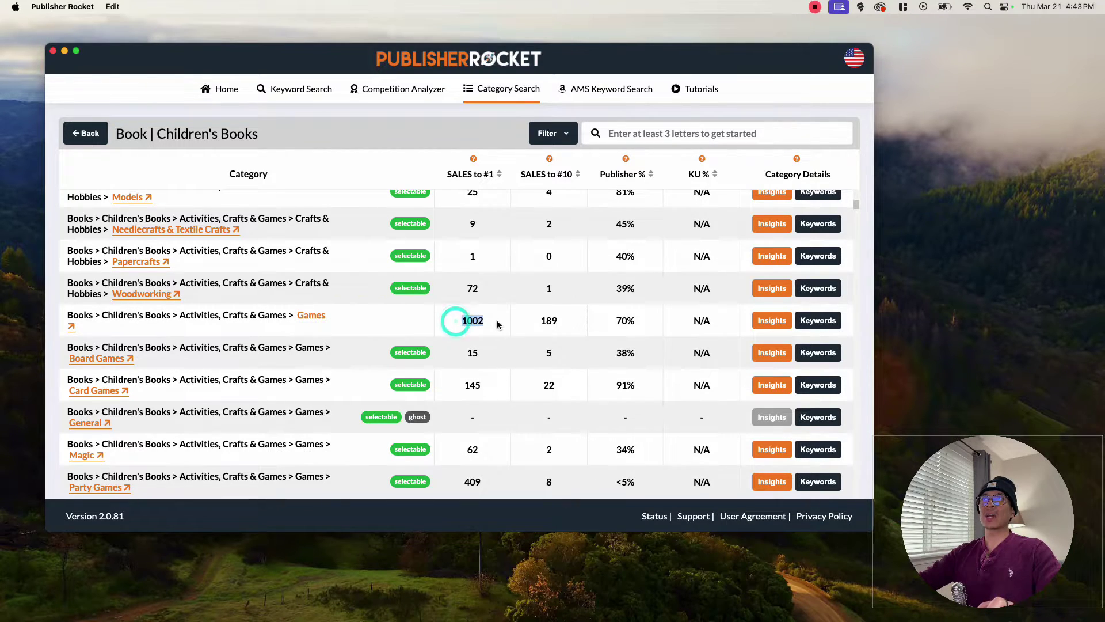
left_click(497, 321)
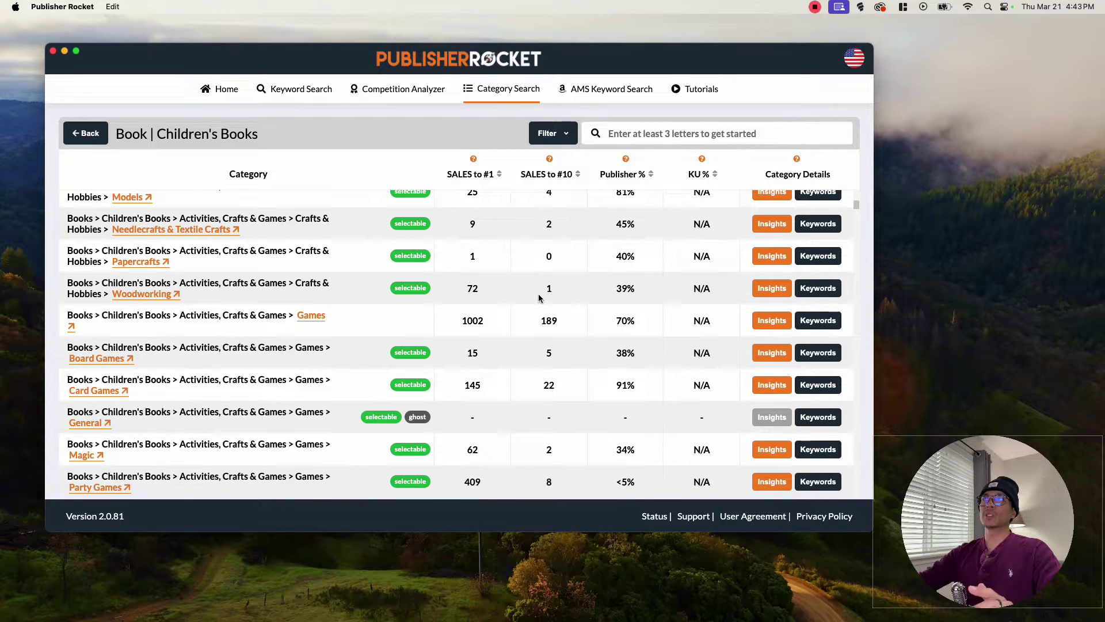
Examine the Publisher % column across the activity book, games and animal subcategories of Children's Books
scroll(550, 296, "up", 3)
scroll(550, 296, "up", 8)
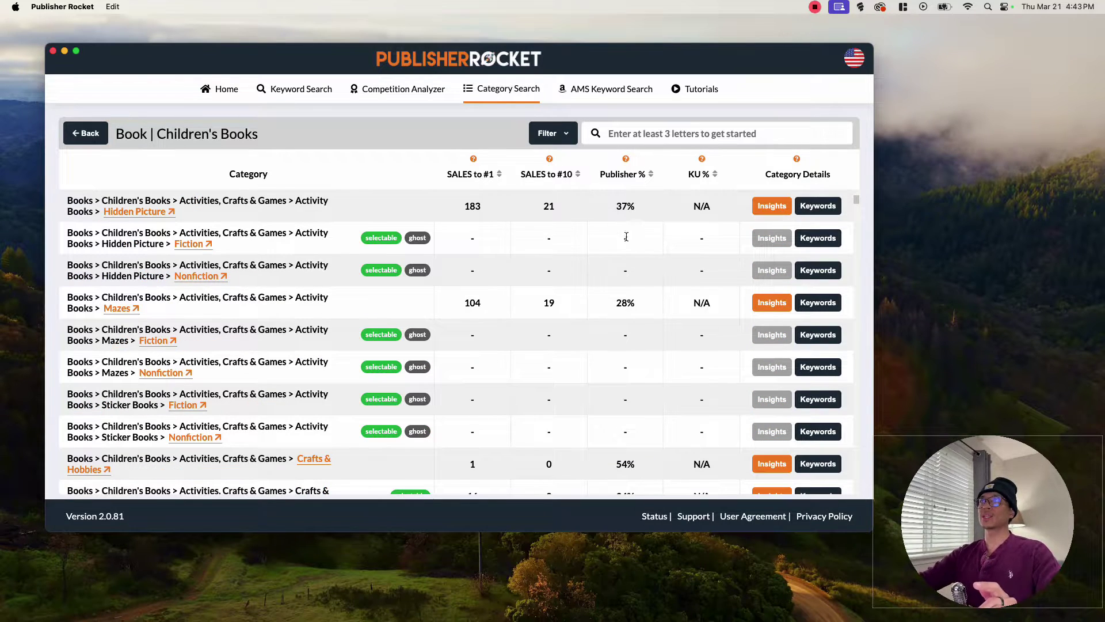
scroll(611, 226, "down", 4)
scroll(625, 259, "down", 10)
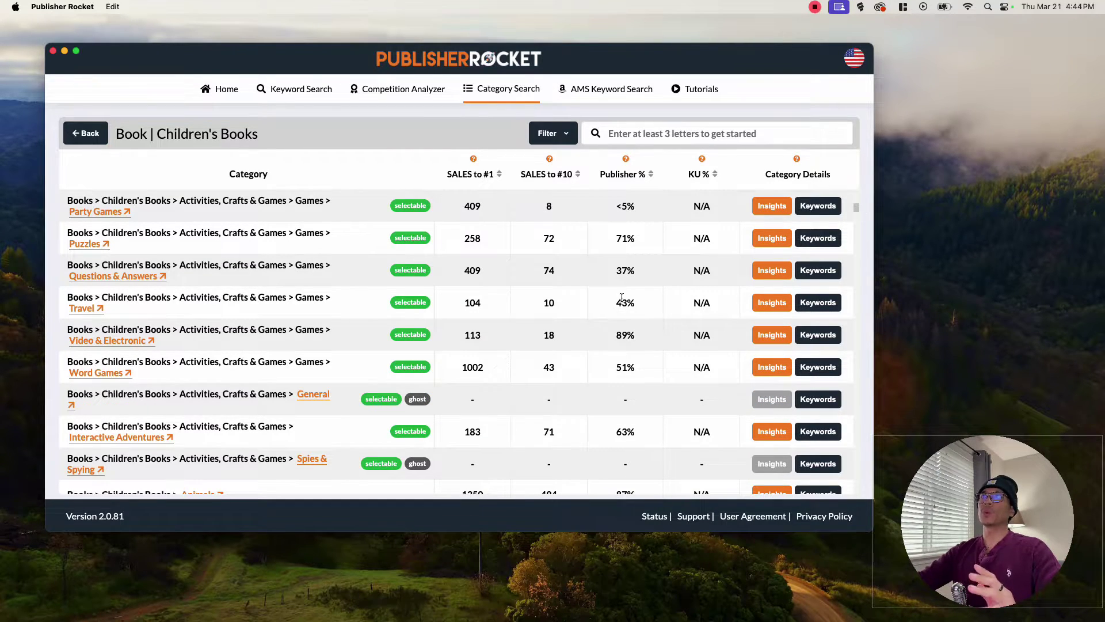
scroll(630, 308, "down", 5)
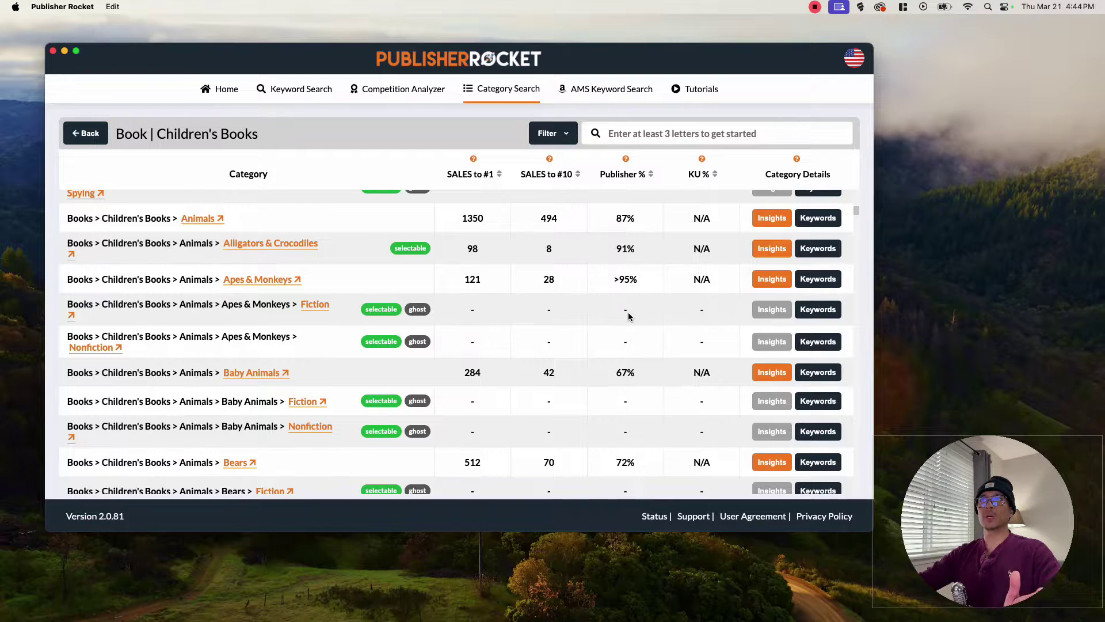
scroll(627, 314, "down", 10)
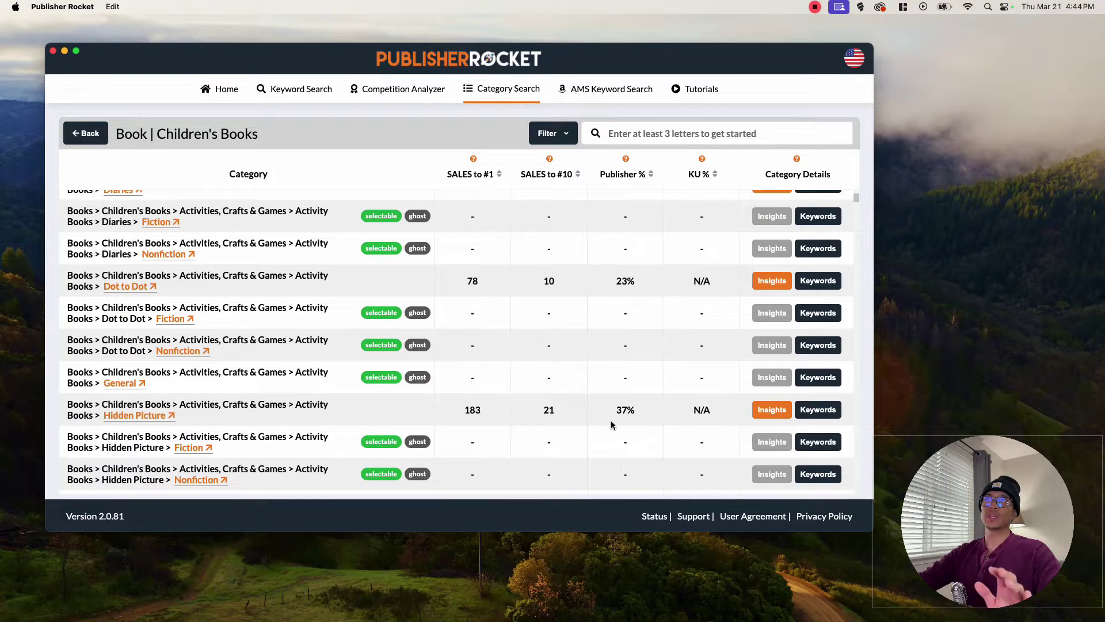
scroll(612, 425, "up", 4)
scroll(606, 399, "up", 5)
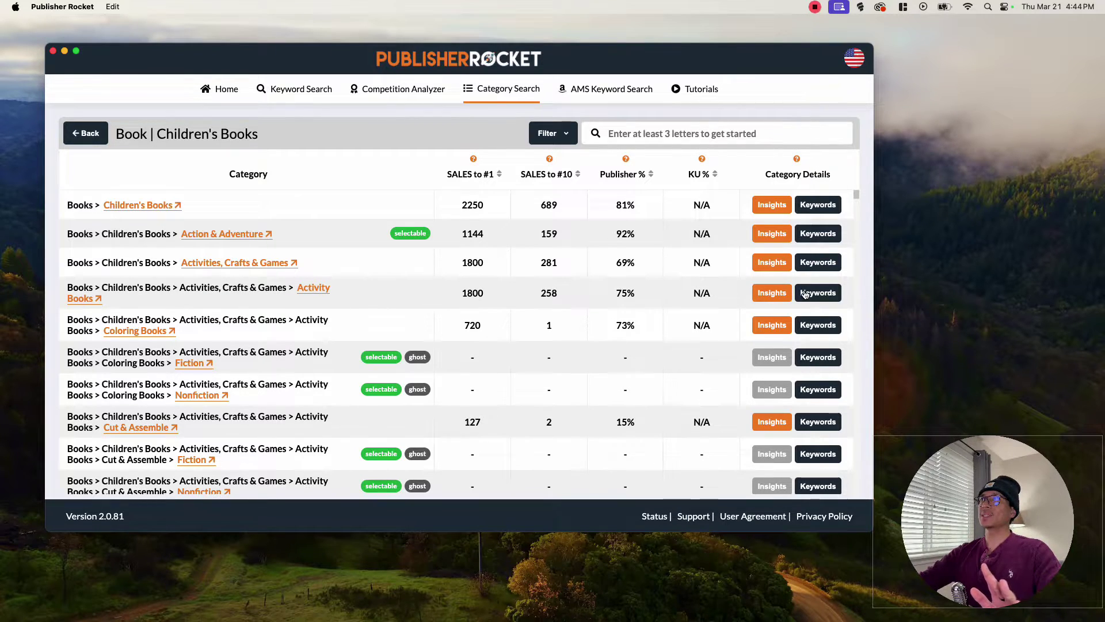
Open the insights for Activities, Crafts & Games > Activity Books and read the Category Overview, including its caution about high variation
left_click(782, 295)
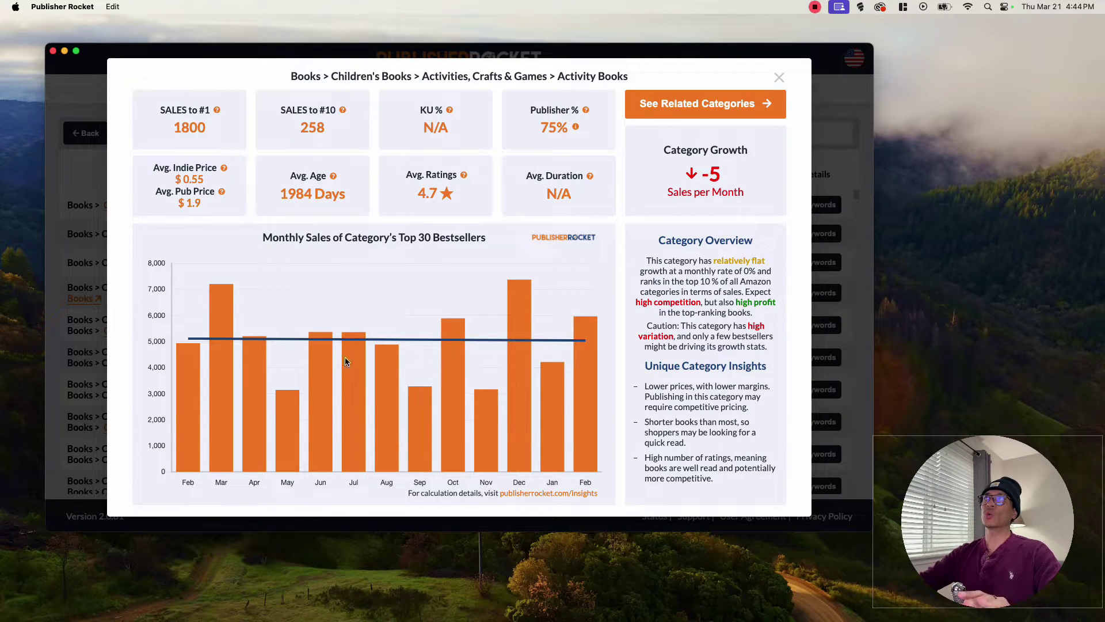
left_click_drag(656, 240, 765, 346)
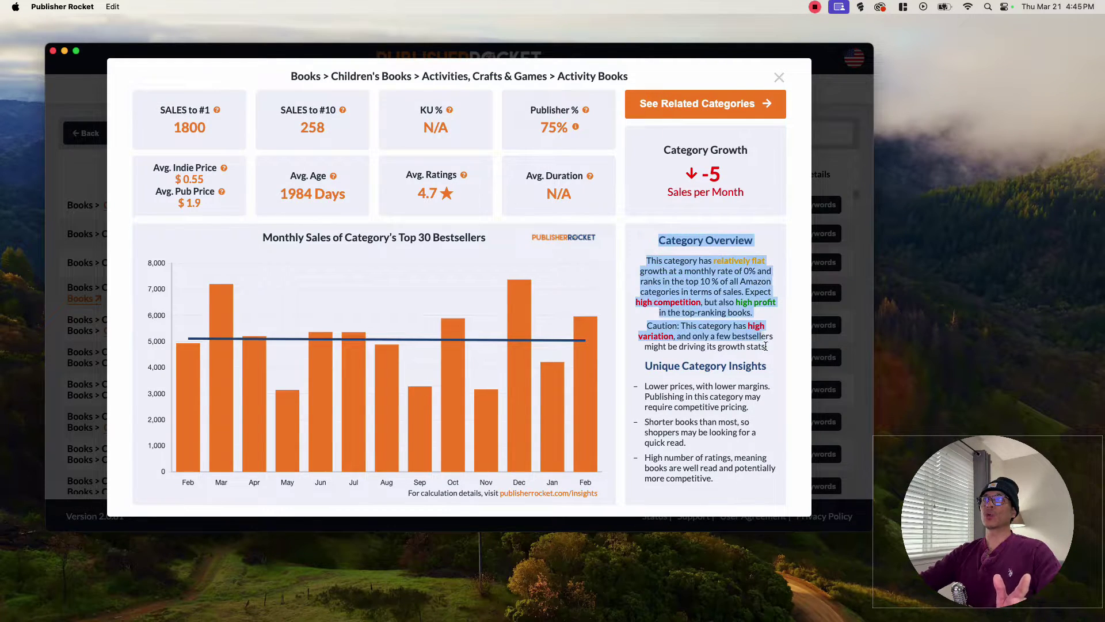
left_click(771, 354)
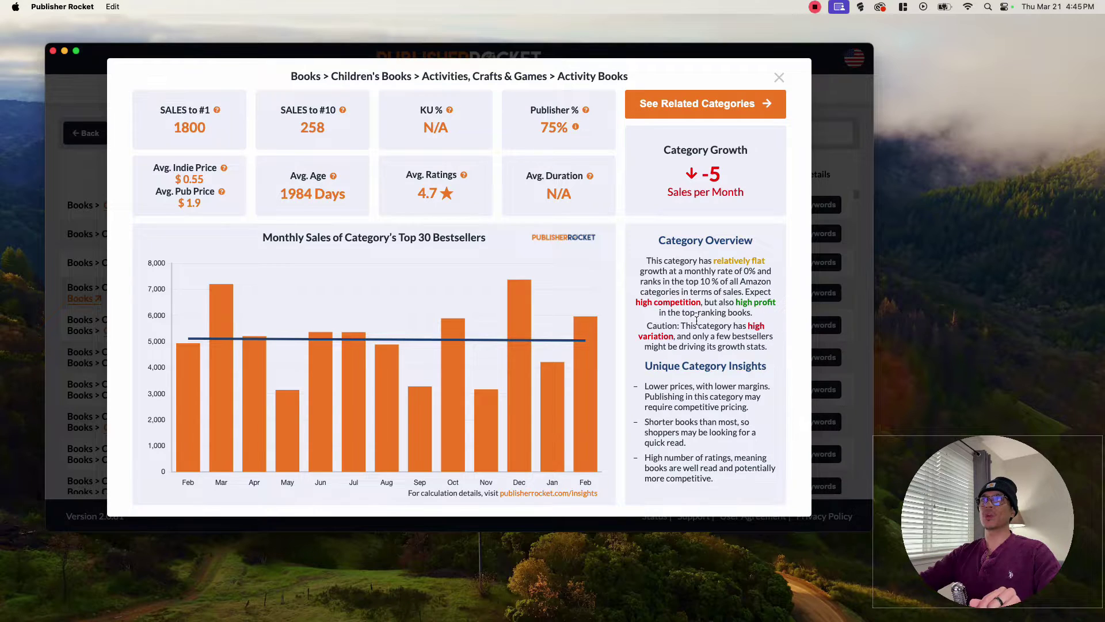
left_click(646, 324)
left_click_drag(686, 327, 743, 333)
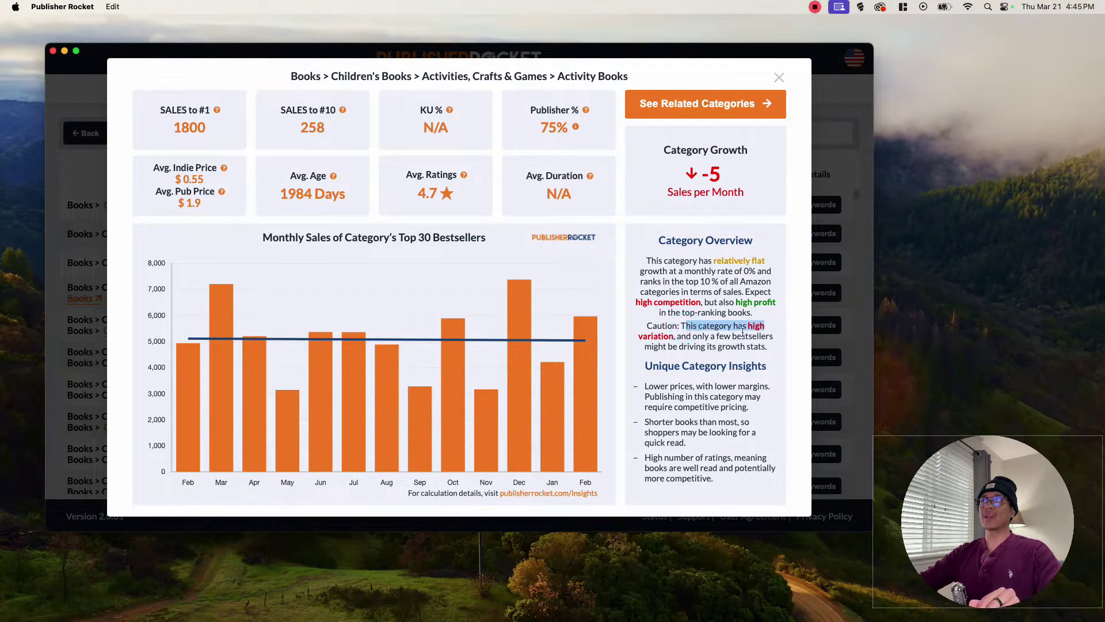
left_click(683, 340)
left_click_drag(673, 341, 748, 340)
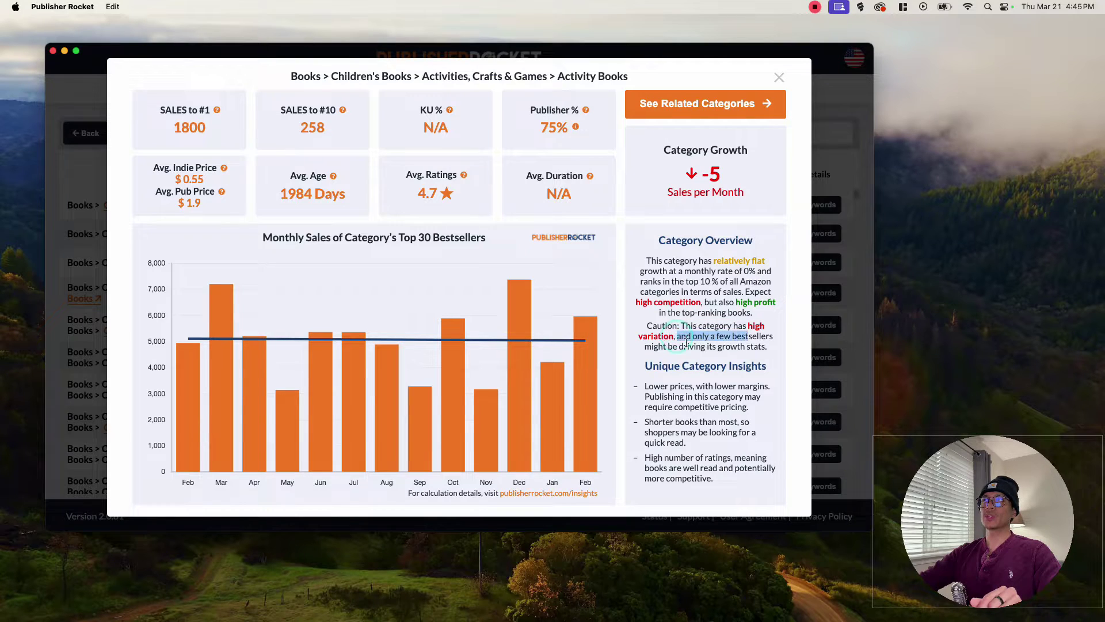
left_click(685, 341)
left_click_drag(646, 346, 662, 282)
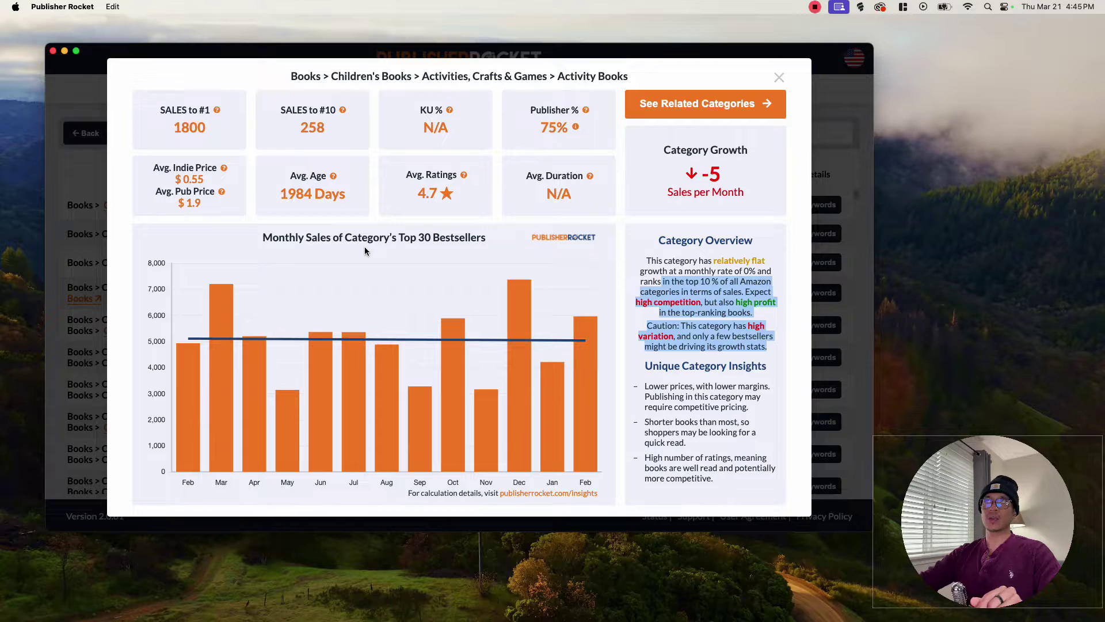
left_click(688, 336)
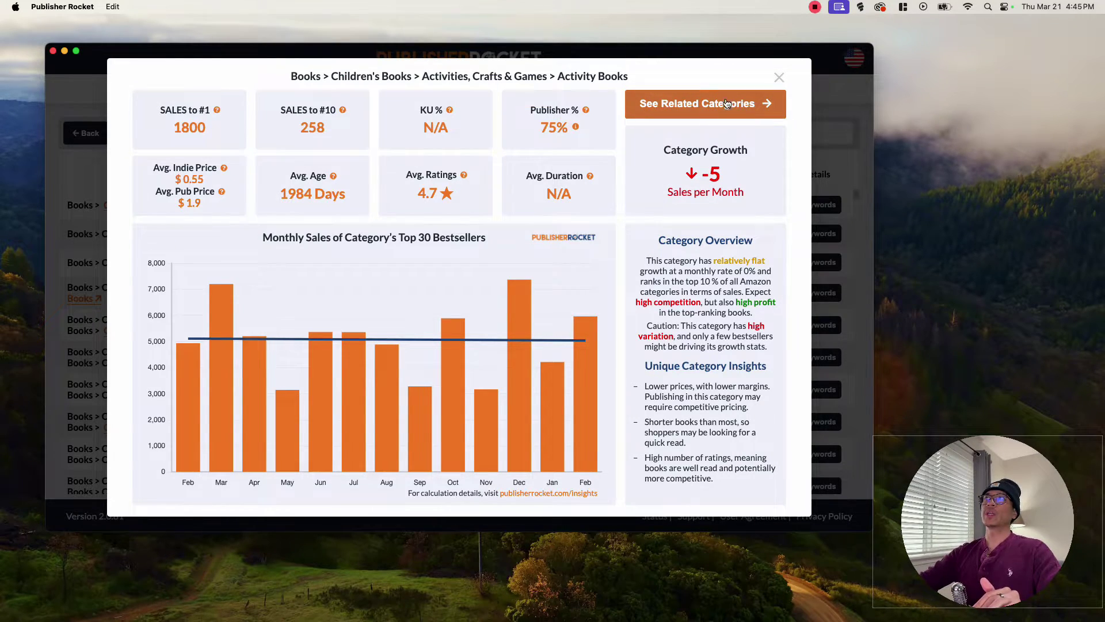
View the categories related to Activities, Crafts & Games > Activity Books, and return to the Children's Books category list
left_click(693, 110)
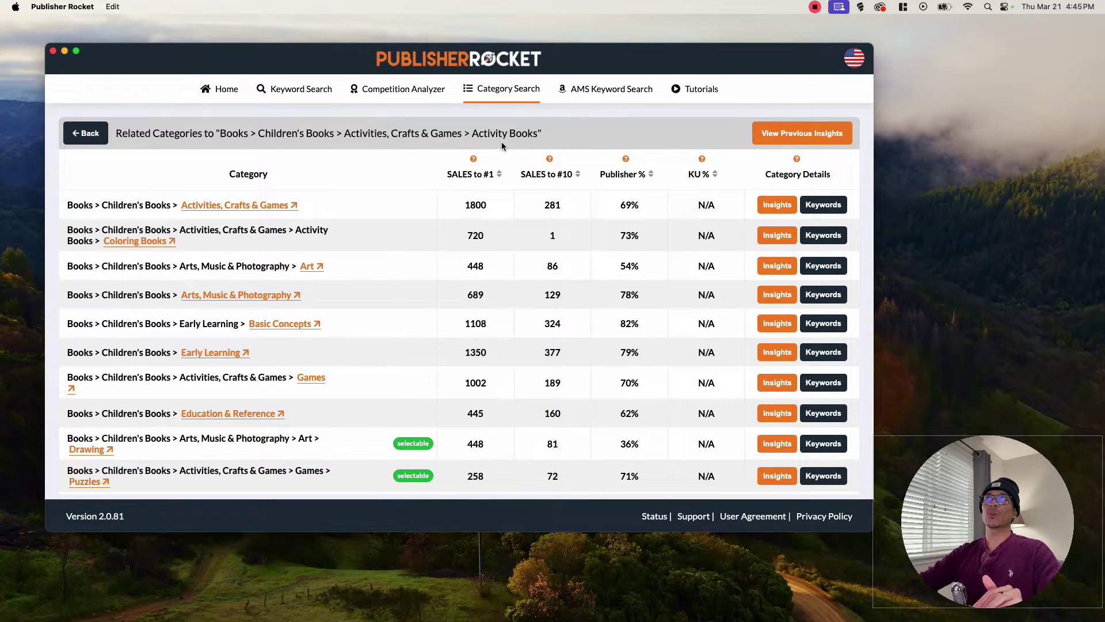
left_click_drag(115, 133, 538, 133)
left_click(68, 136)
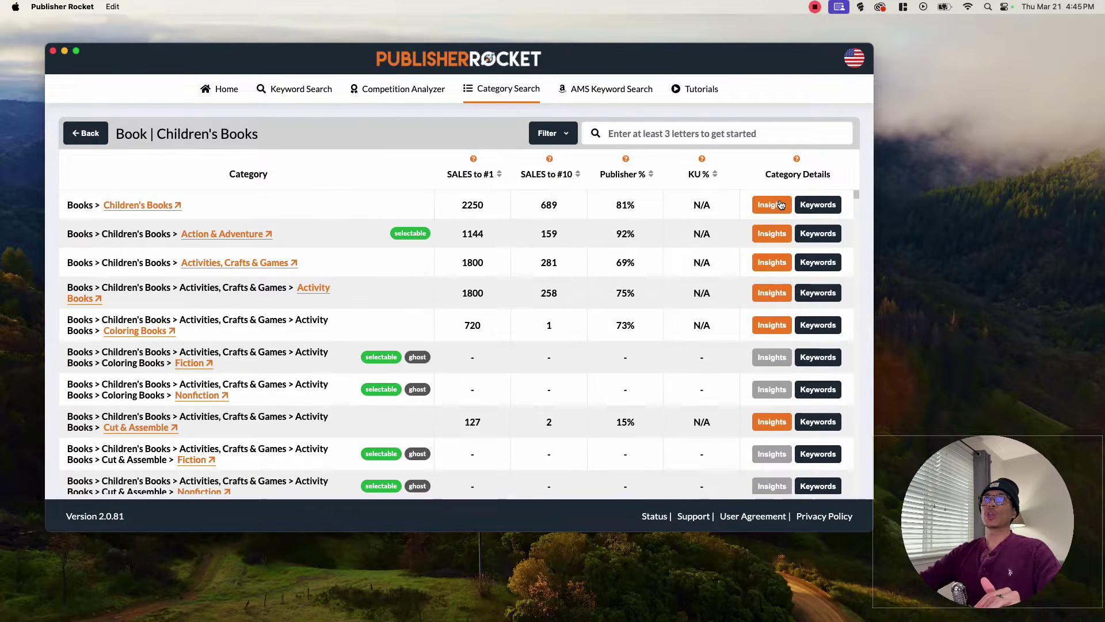
Open the keywords for Activities, Crafts & Games > Activity Books and read the first entries, such as Crafts for kids and Children's activities
left_click(818, 293)
scroll(465, 280, "down", 3)
scroll(469, 302, "up", 3)
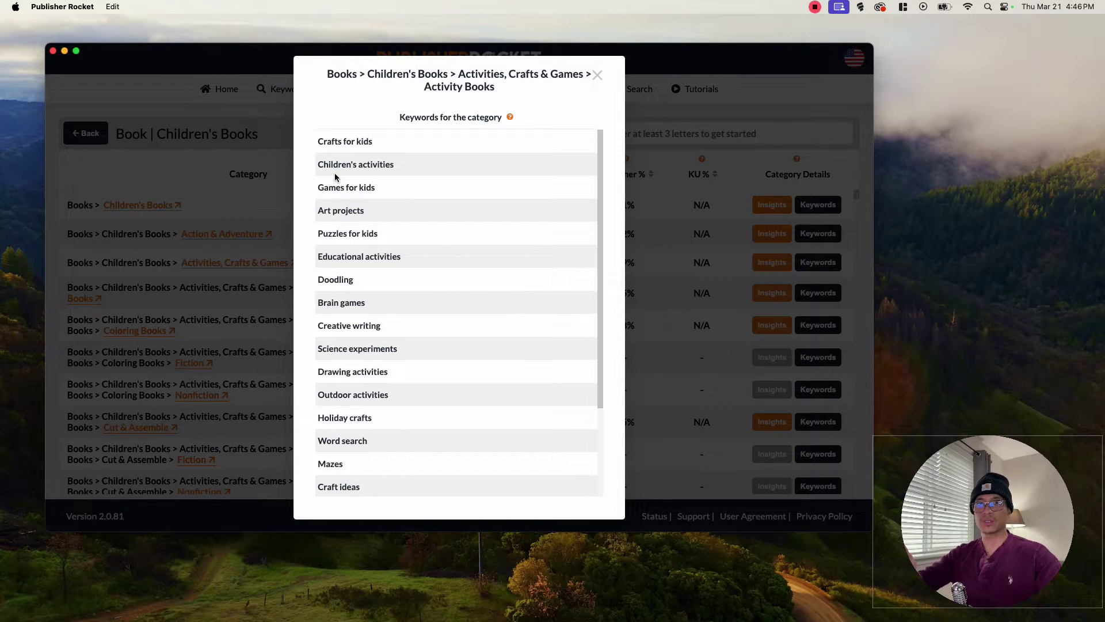
left_click(320, 142)
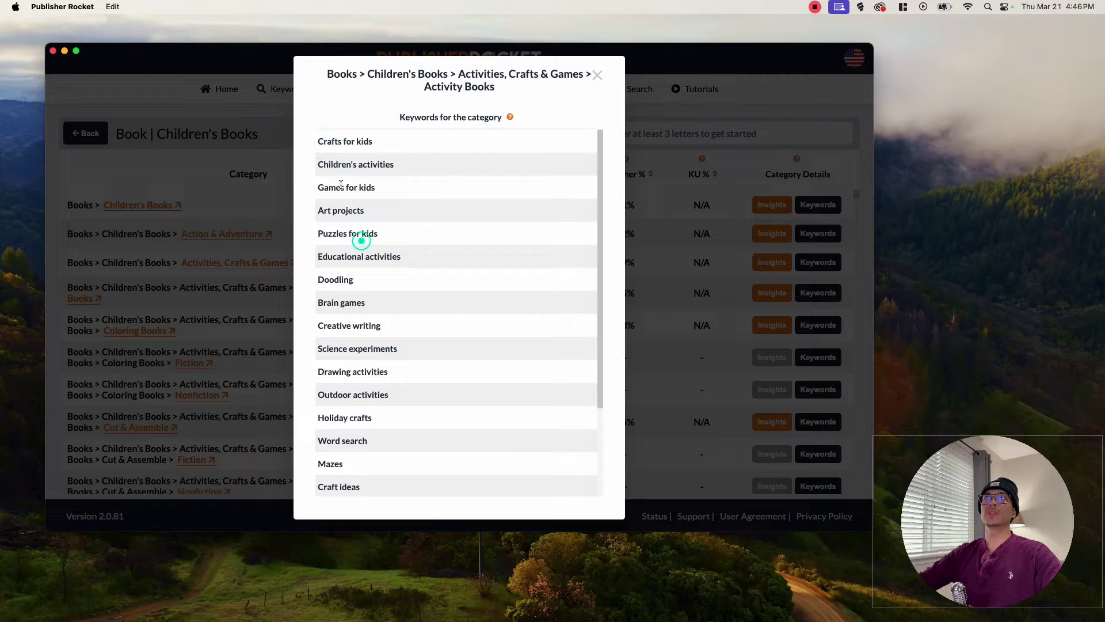
left_click_drag(316, 138, 338, 205)
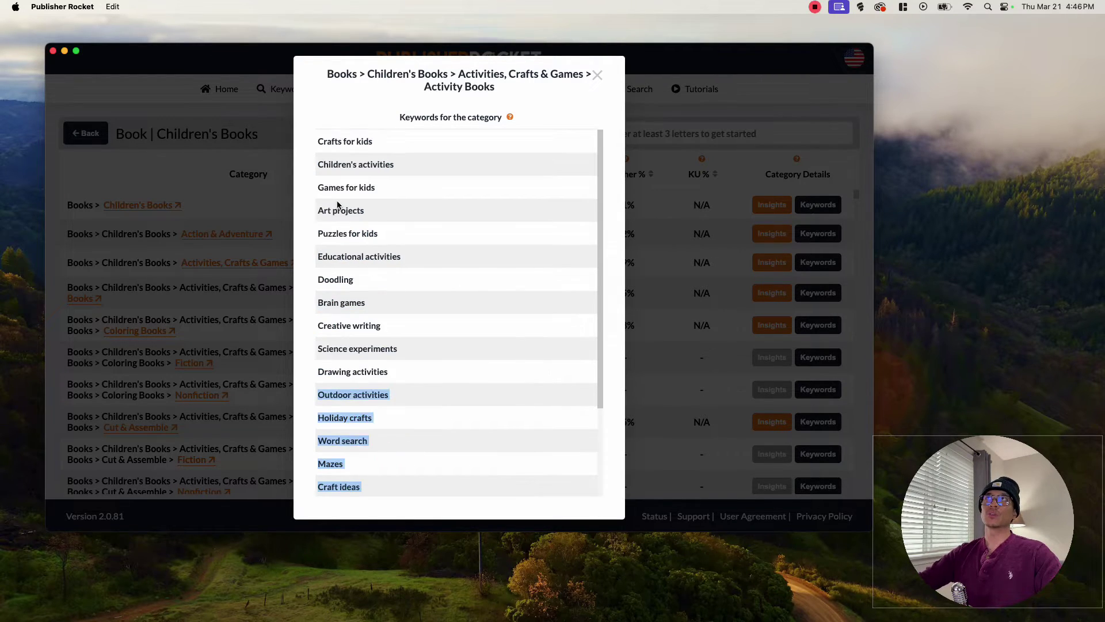
left_click(335, 144)
left_click_drag(315, 146, 394, 142)
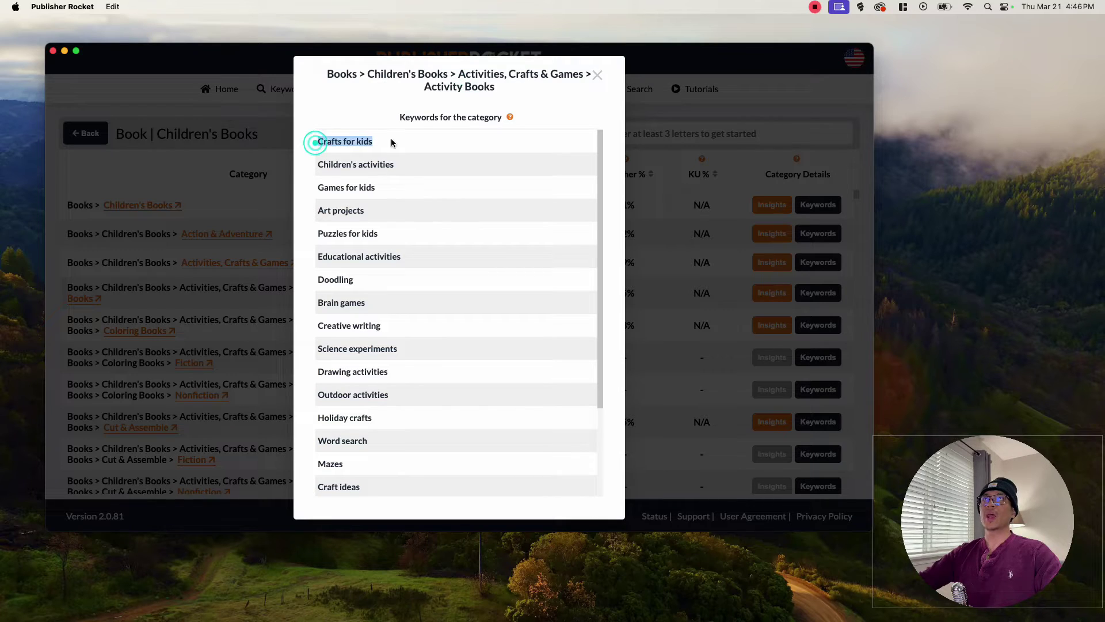
left_click_drag(324, 163, 421, 169)
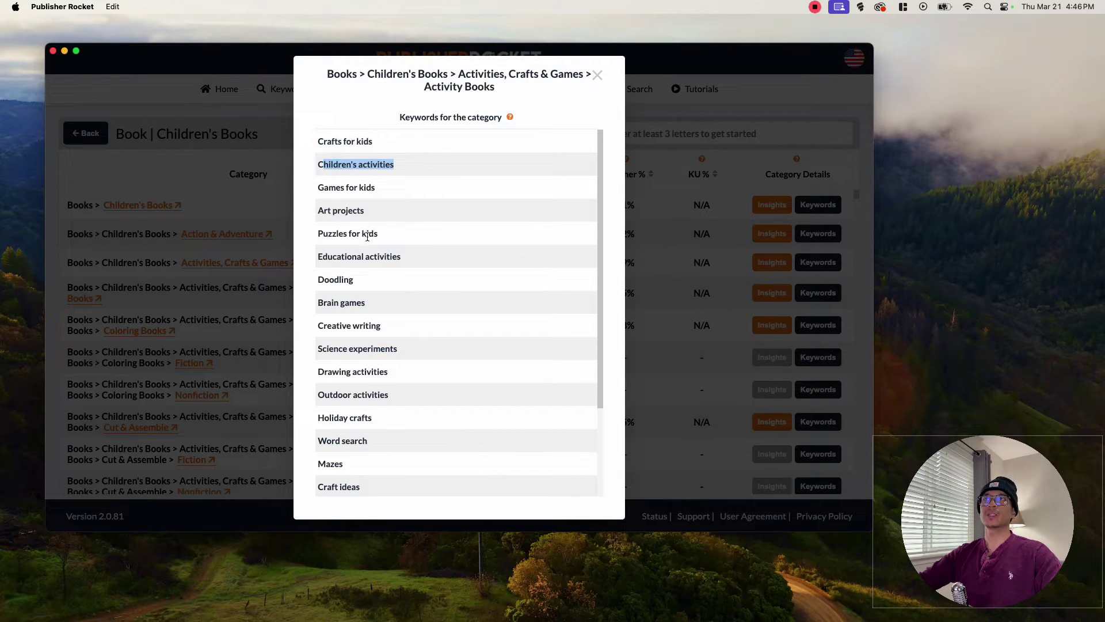
Read the rest of the Activity Books keyword list, from Educational activities down to Shape recognition
left_click_drag(327, 256, 454, 262)
scroll(420, 288, "down", 3)
left_click_drag(326, 282, 410, 285)
scroll(413, 311, "down", 2)
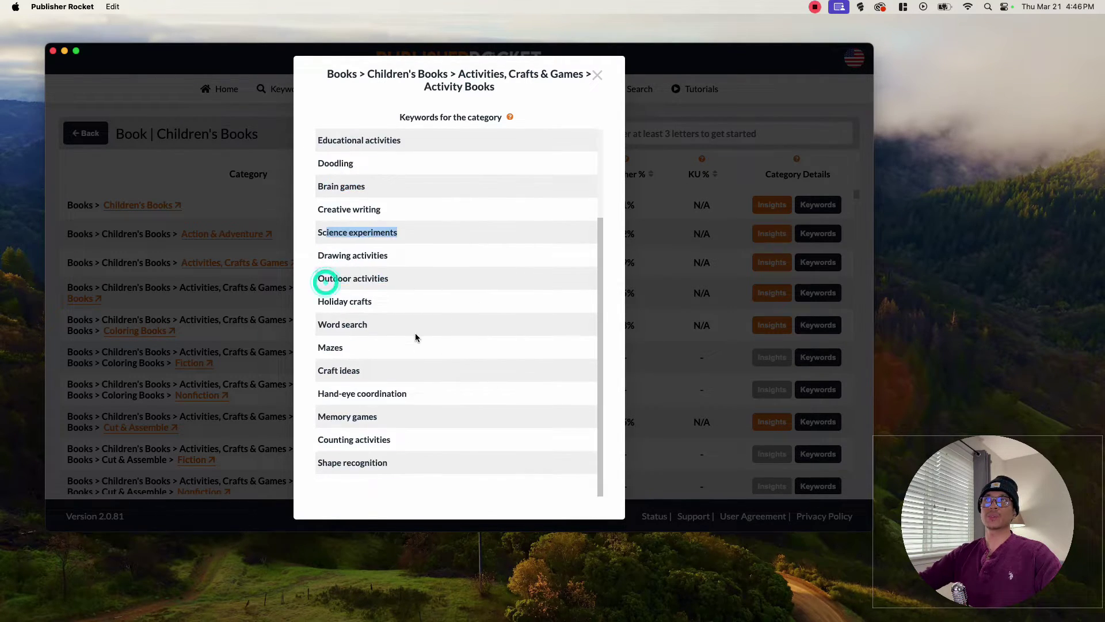
left_click_drag(320, 328, 395, 343)
left_click(327, 371)
left_click_drag(327, 371, 373, 381)
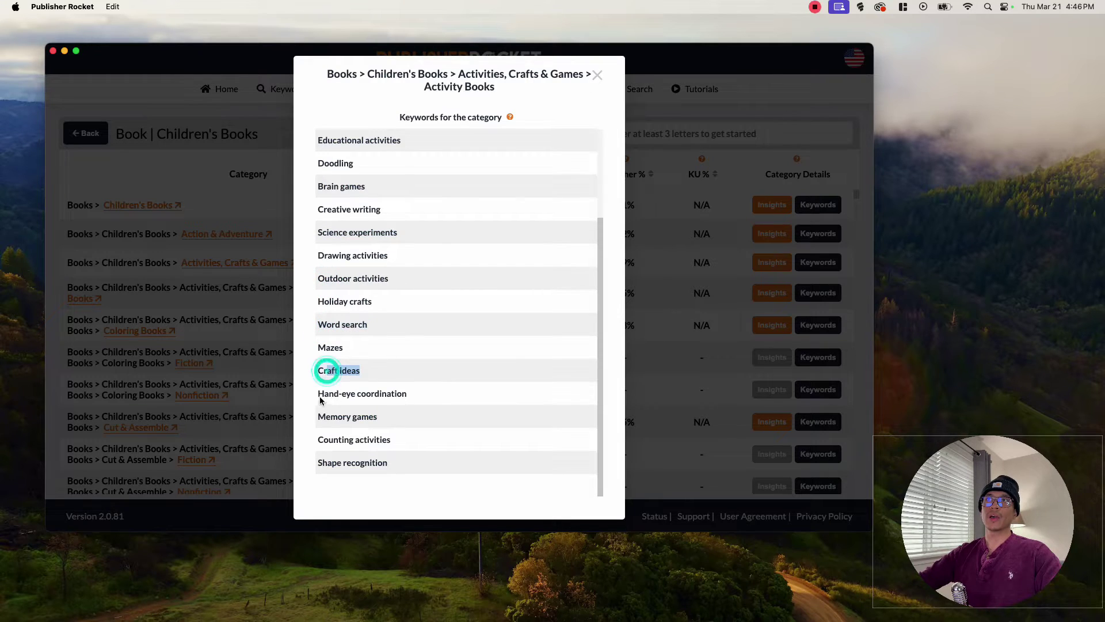
left_click(326, 390)
left_click(419, 463)
Review the Activity Books keywords again from Word search back up through Outdoor activities, Drawing activities and Science experiments
left_click_drag(326, 325, 369, 326)
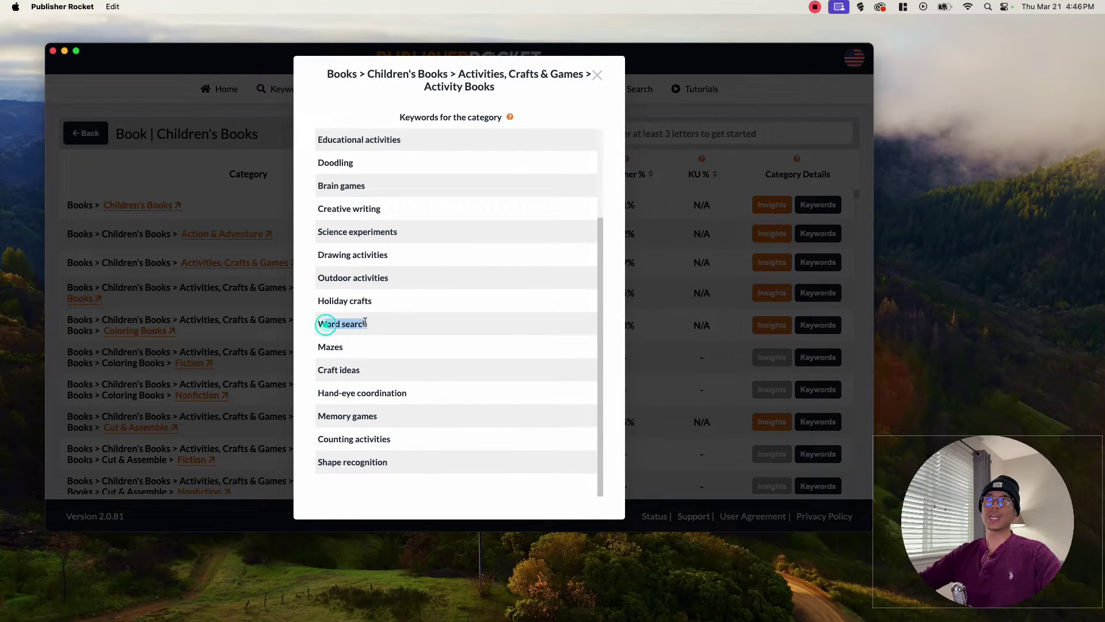
left_click(326, 302)
left_click_drag(329, 278, 375, 279)
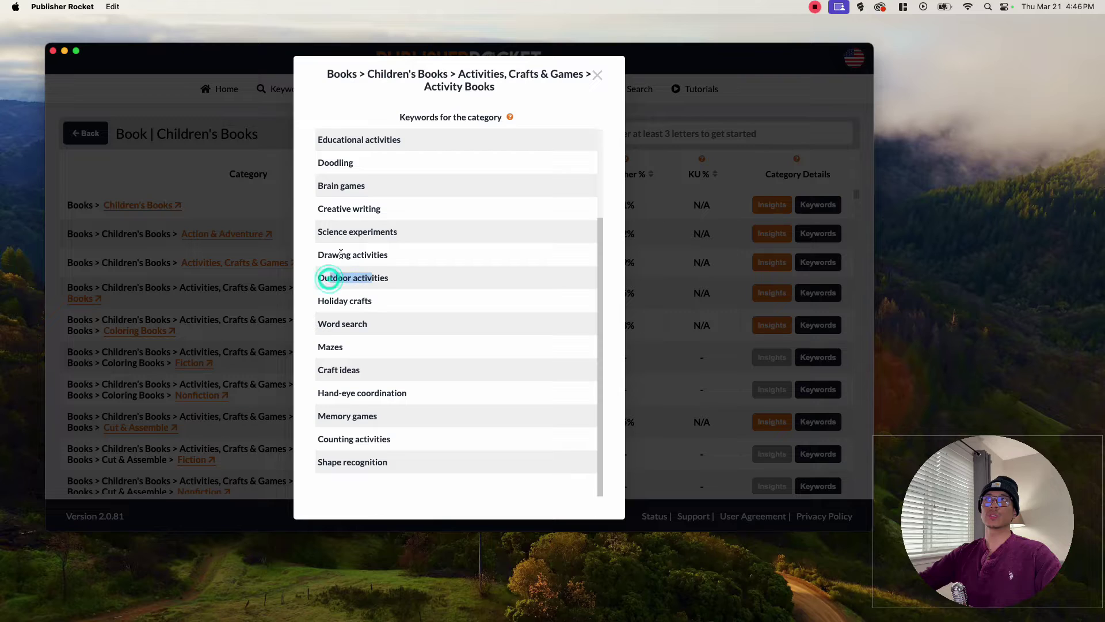
left_click(326, 260)
left_click_drag(320, 255, 377, 255)
left_click(376, 254)
triple_click(338, 230)
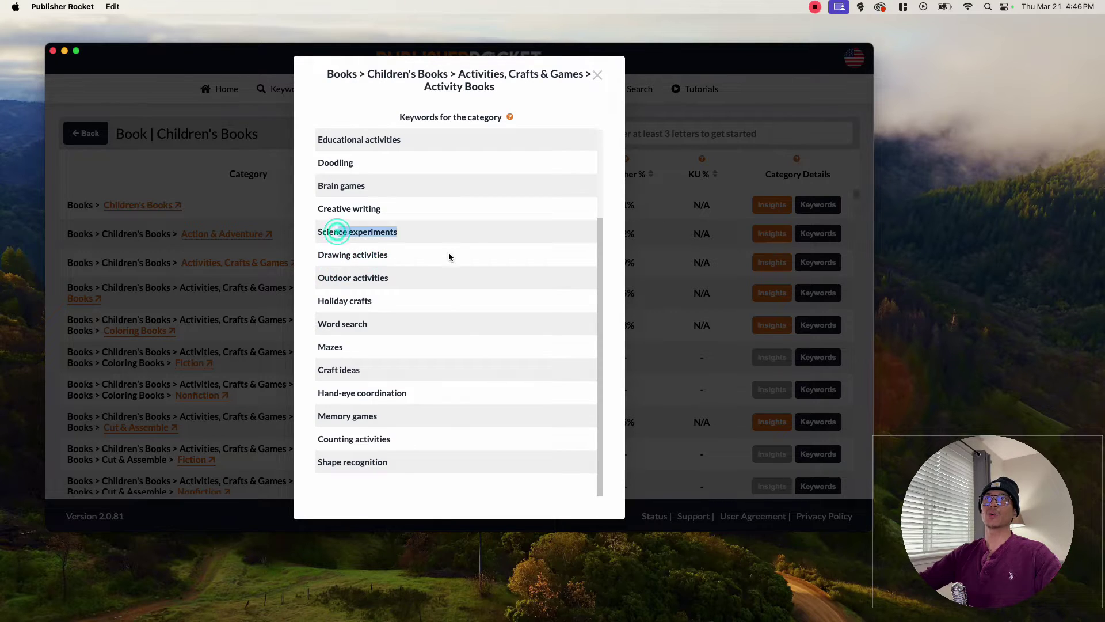
left_click(449, 253)
left_click_drag(392, 464, 318, 150)
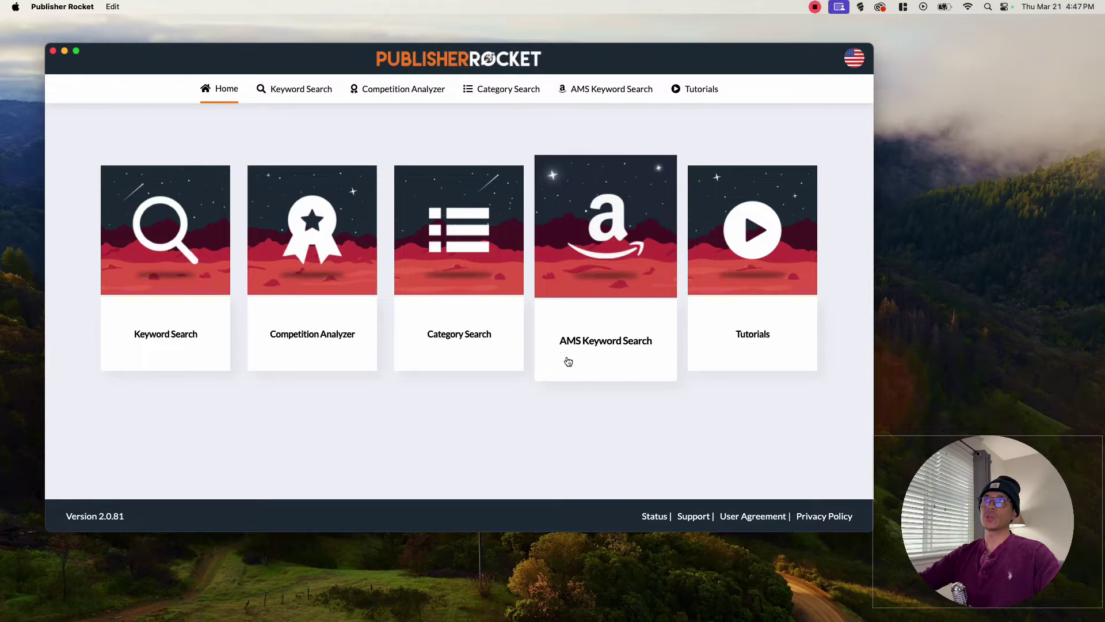
Run an AMS Keyword Search in Books for Activity Book For Kids
left_click(614, 286)
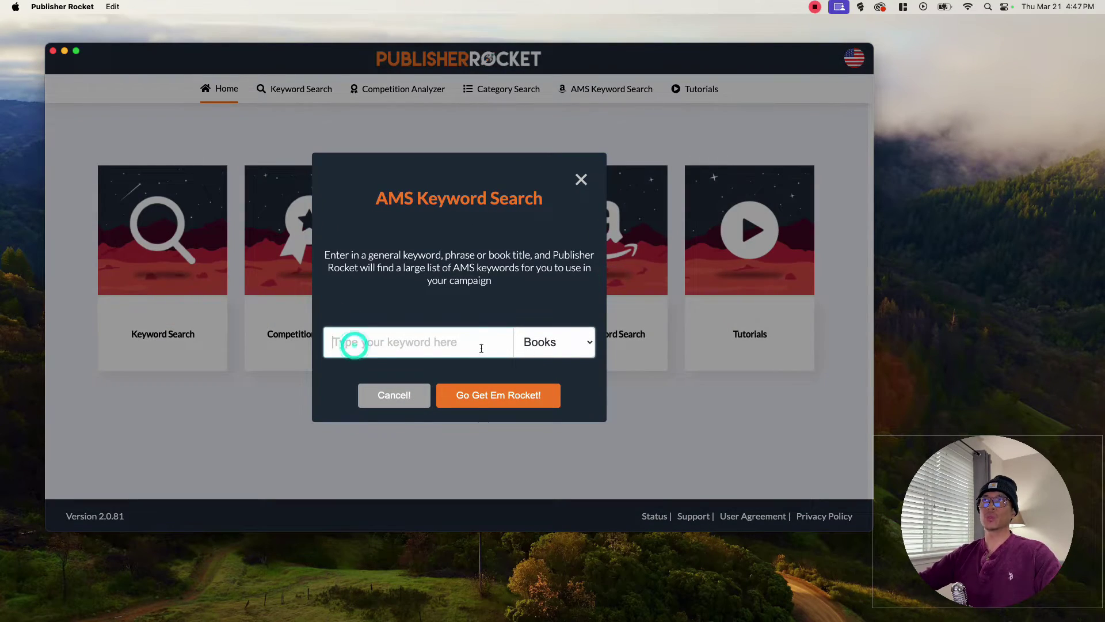
left_click(541, 341)
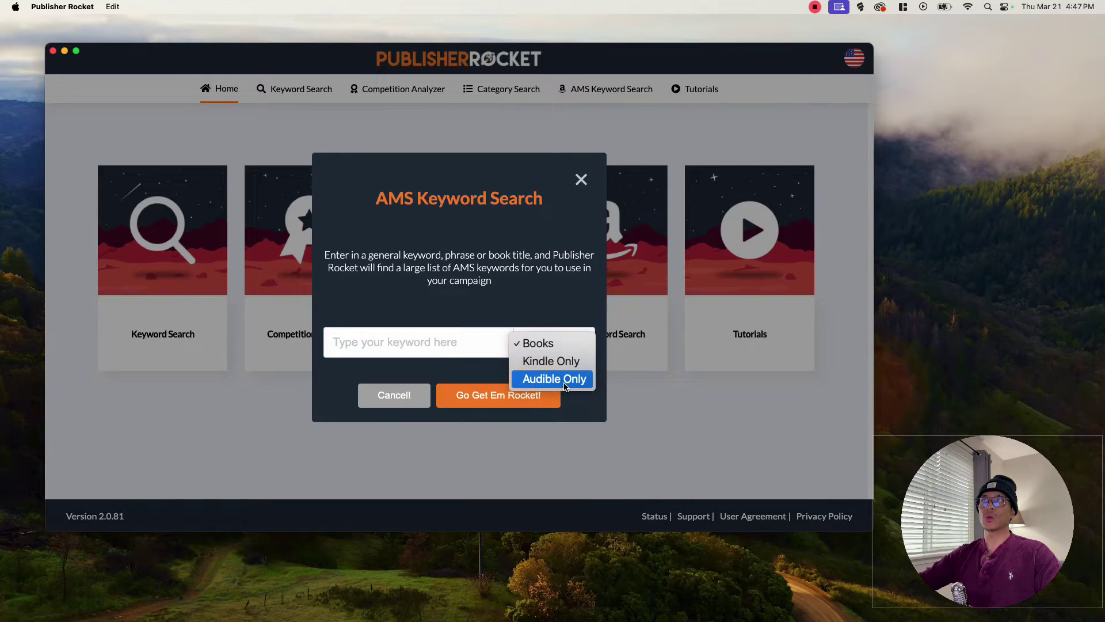
left_click(425, 342)
left_click(479, 340)
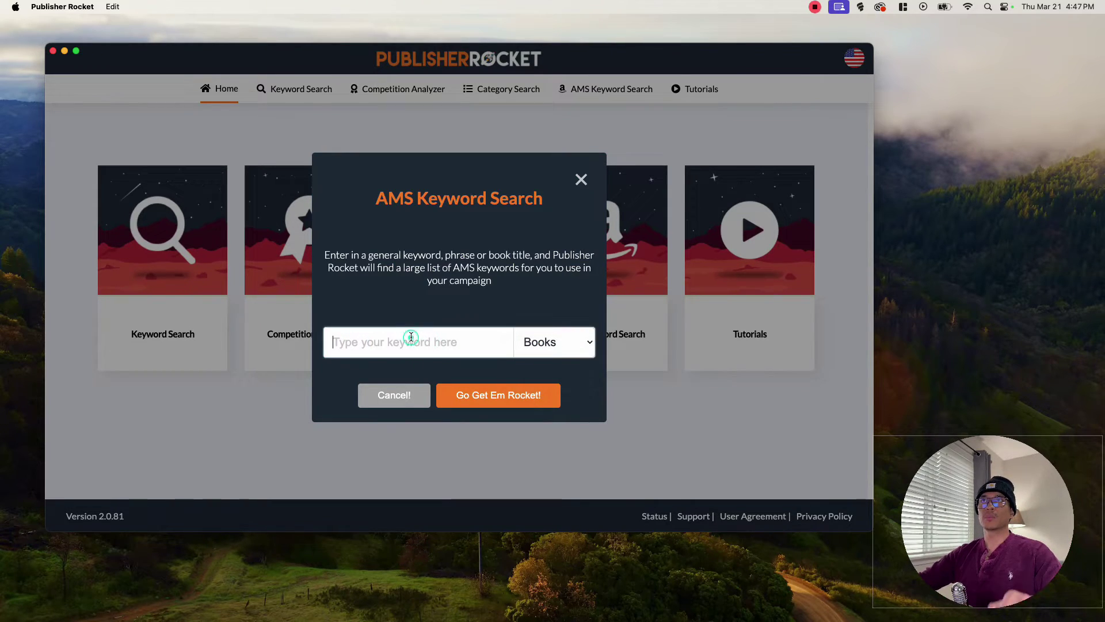
type("Act")
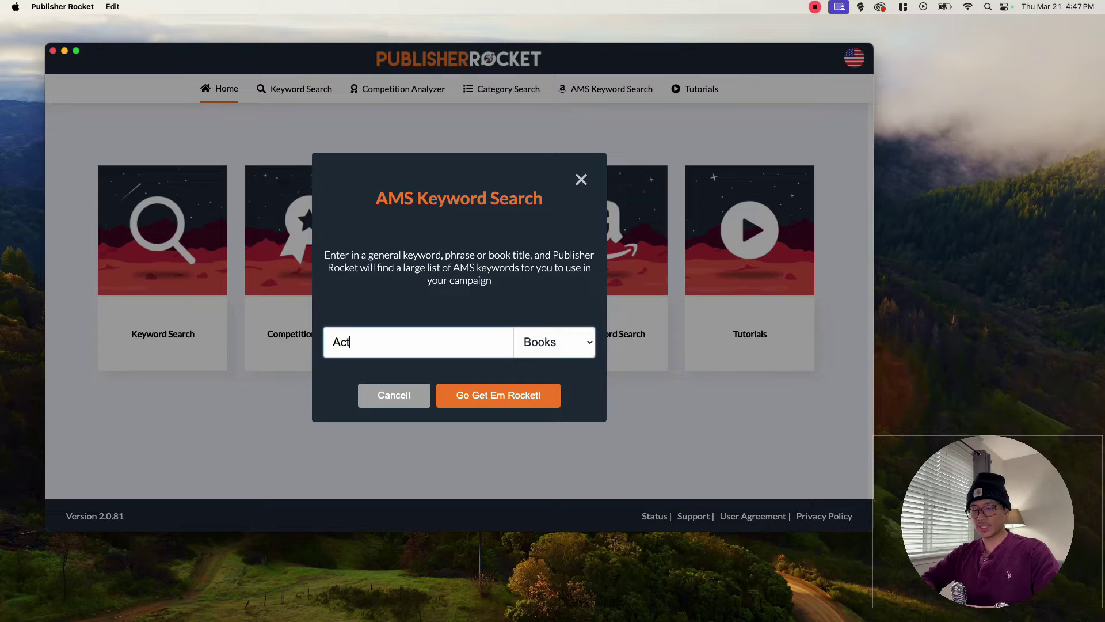
type("ivity Book ")
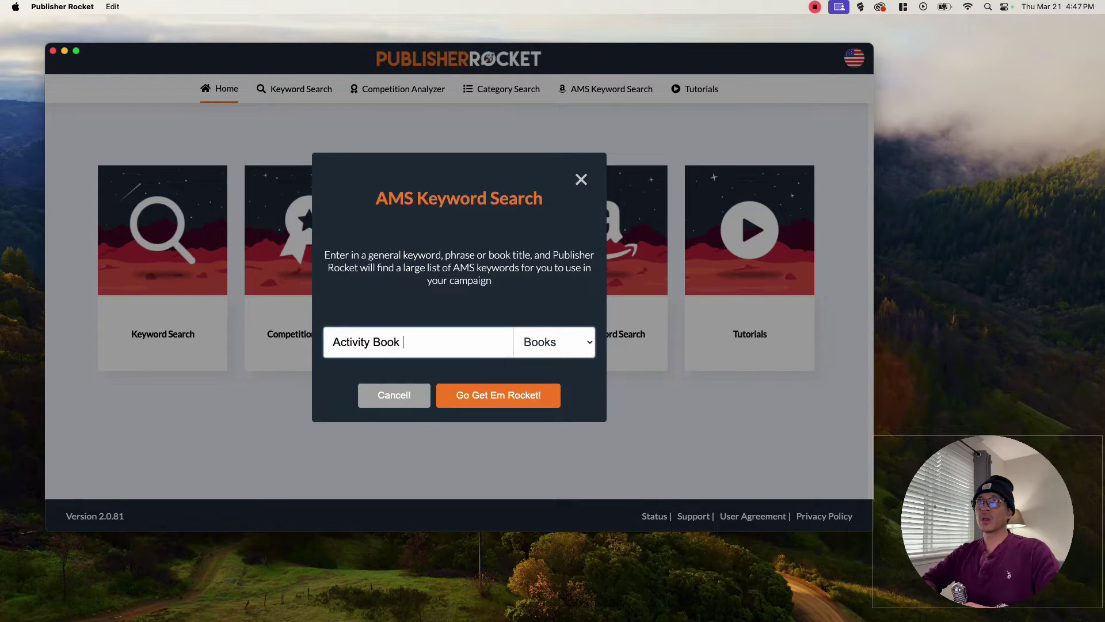
type("D")
type("or Kid")
type("s")
key("Return")
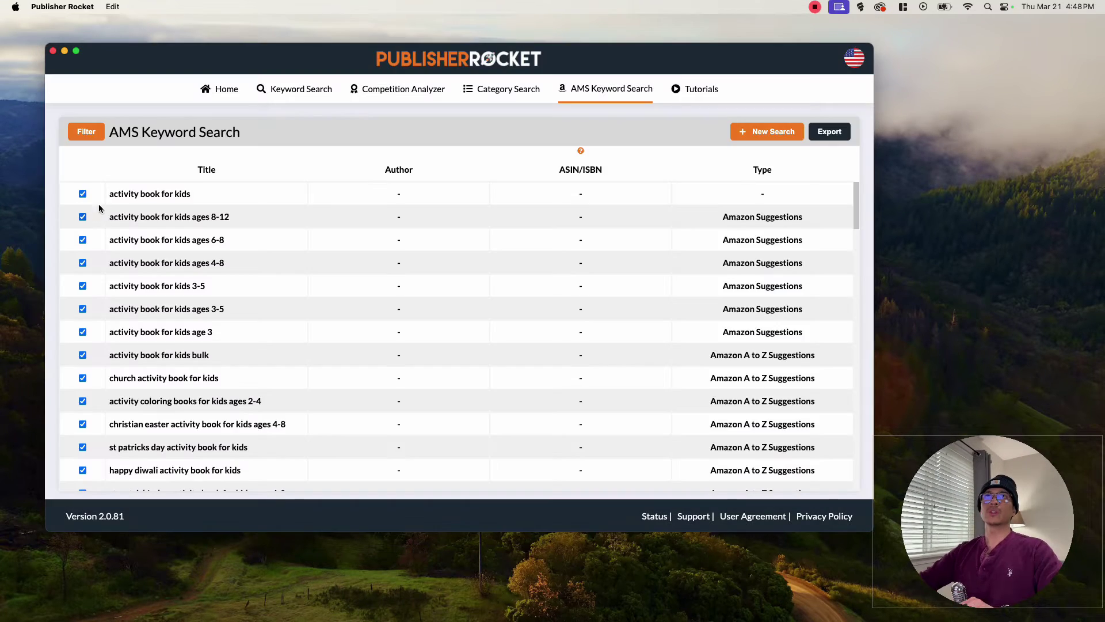
Examine the AMS keyword results for activity book for kids, covering the Amazon suggestions and the competing books with their ASIN/ISBN
left_click_drag(110, 195, 216, 380)
left_click(216, 380)
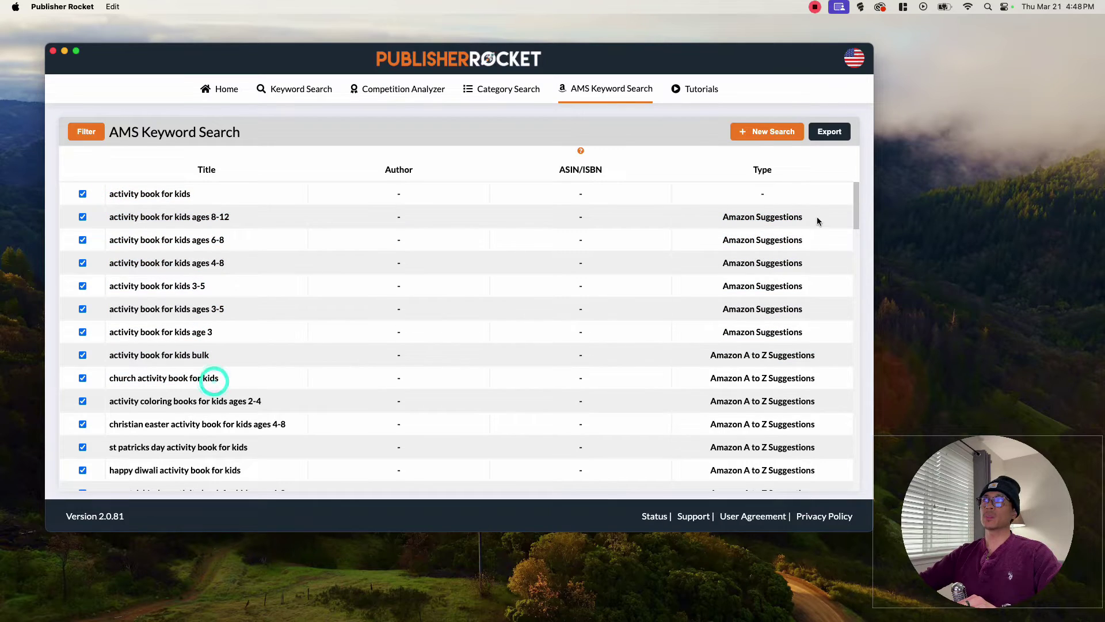
left_click_drag(855, 206, 879, 320)
scroll(798, 304, "down", 3)
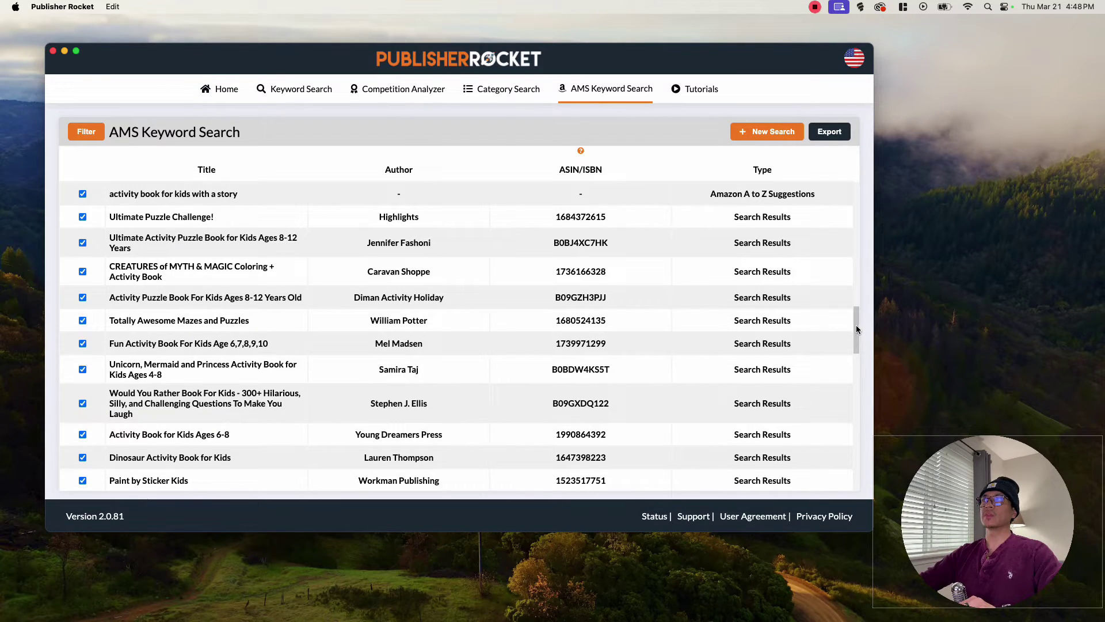
left_click_drag(856, 330, 865, 196)
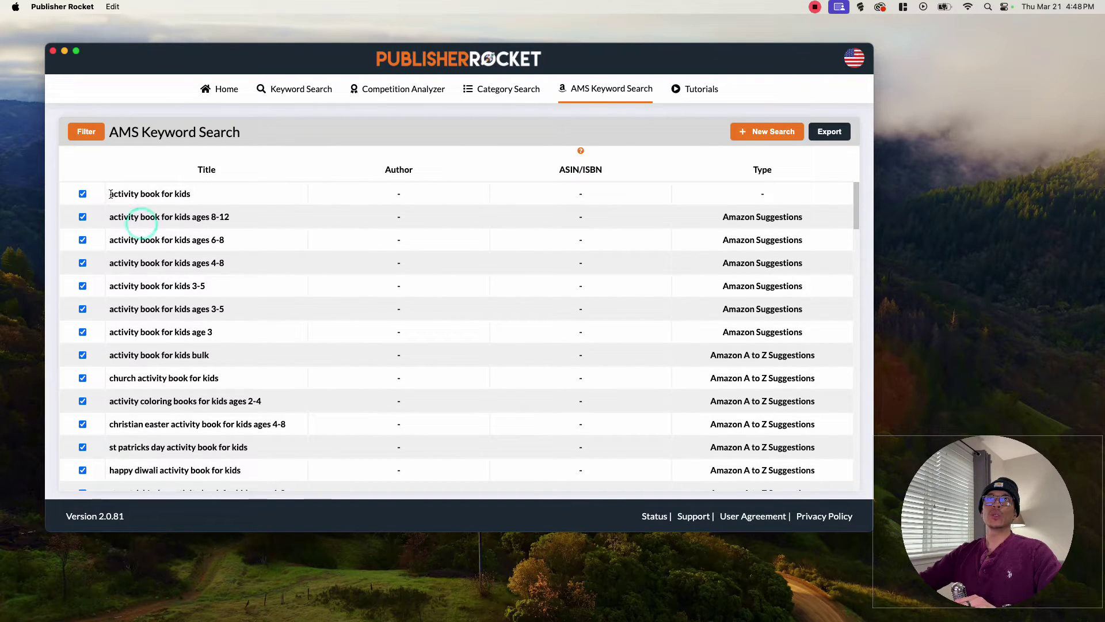
left_click_drag(110, 193, 286, 425)
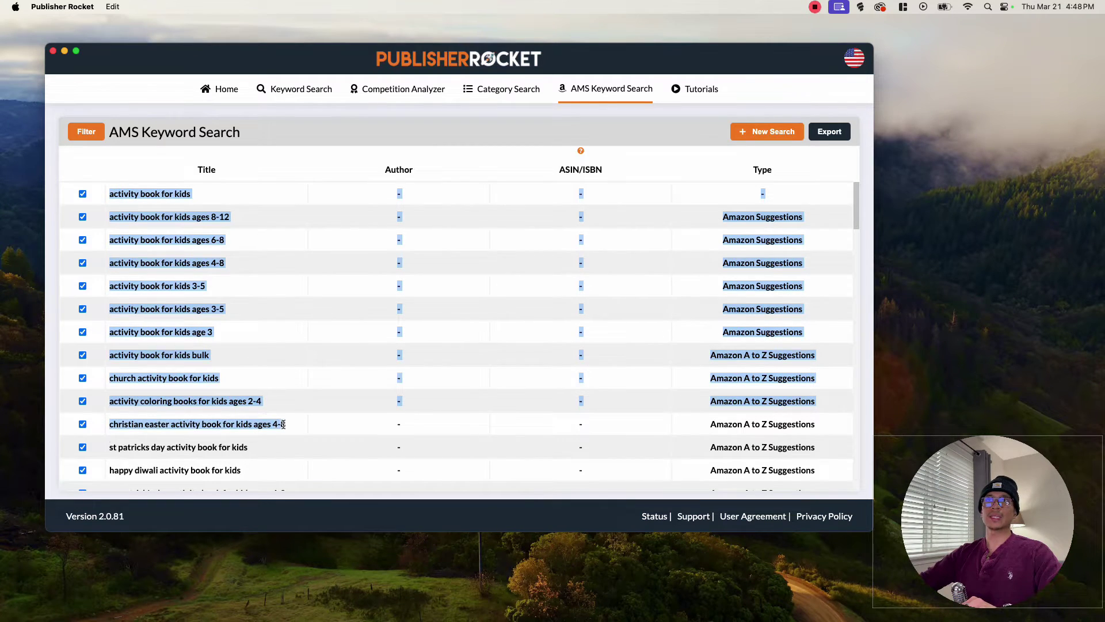
scroll(268, 381, "down", 3)
scroll(268, 382, "down", 8)
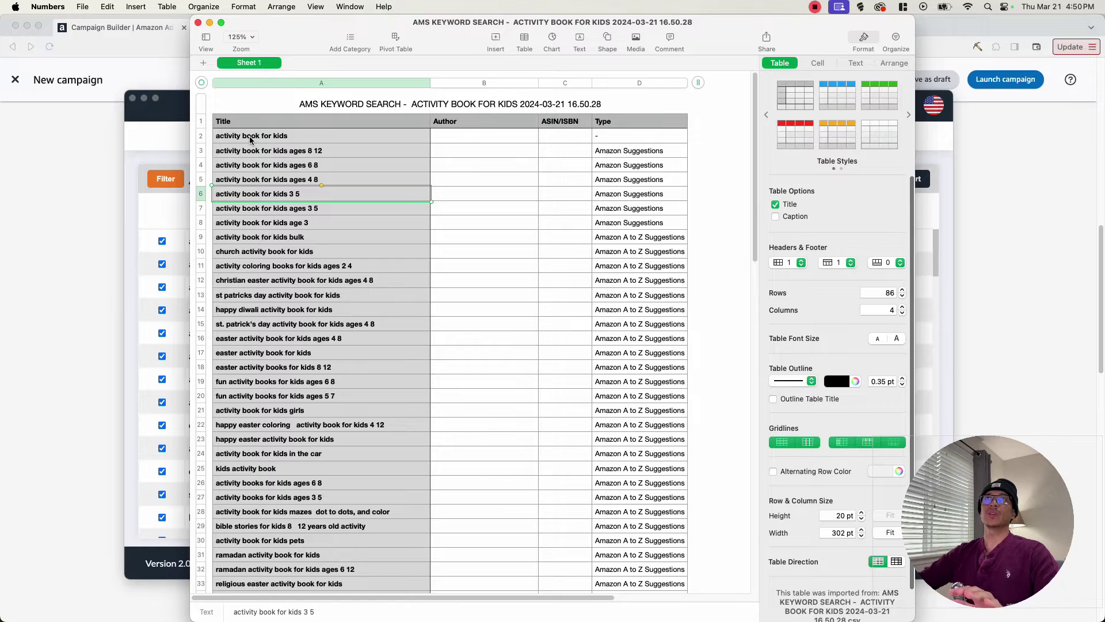
In the exported Numbers sheet, copy the suggested keyword titles from row 2 to row 37, ending with activity book for kids with a story
left_click_drag(250, 140, 314, 501)
scroll(273, 325, "down", 3)
scroll(276, 335, "down", 3)
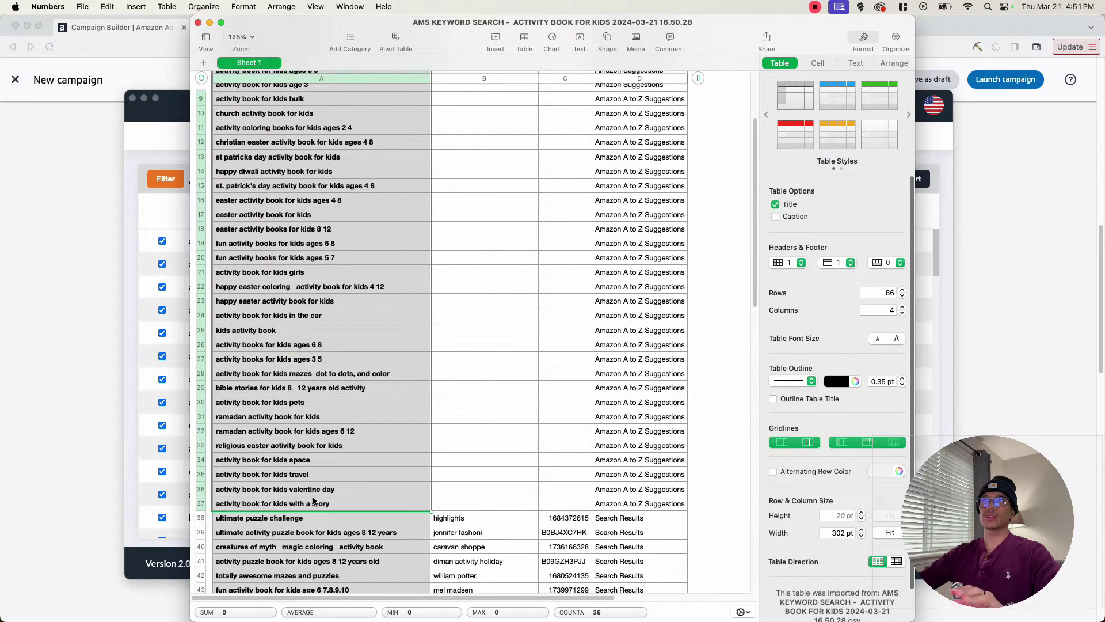
Switch to the Amazon campaign in Brave and paste the copied keywords into the keyword targeting list
left_click(72, 371)
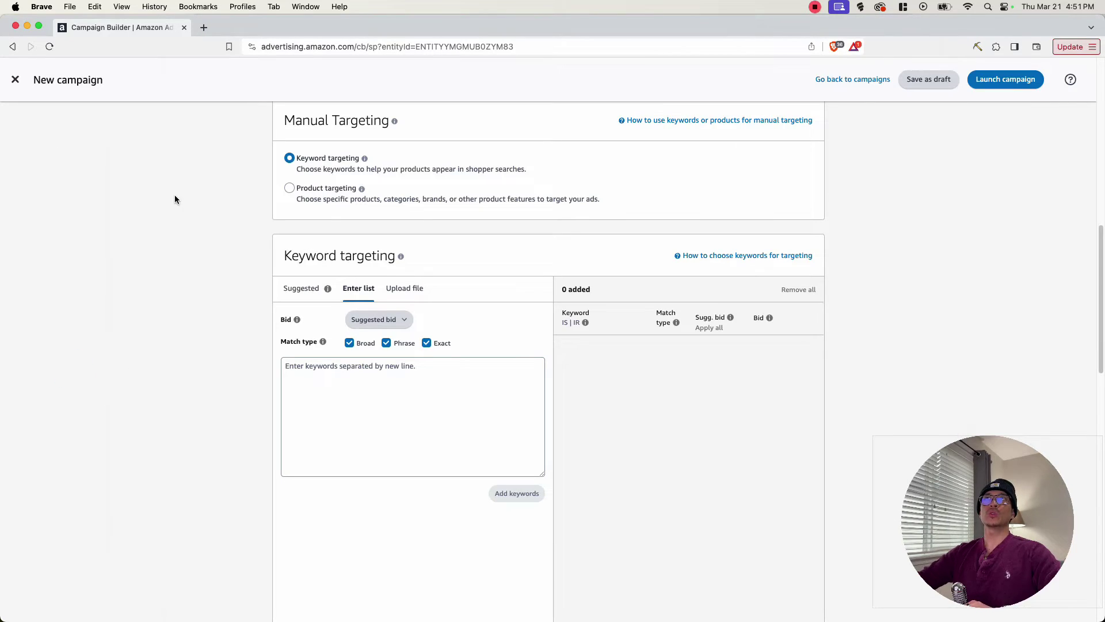
left_click(325, 380)
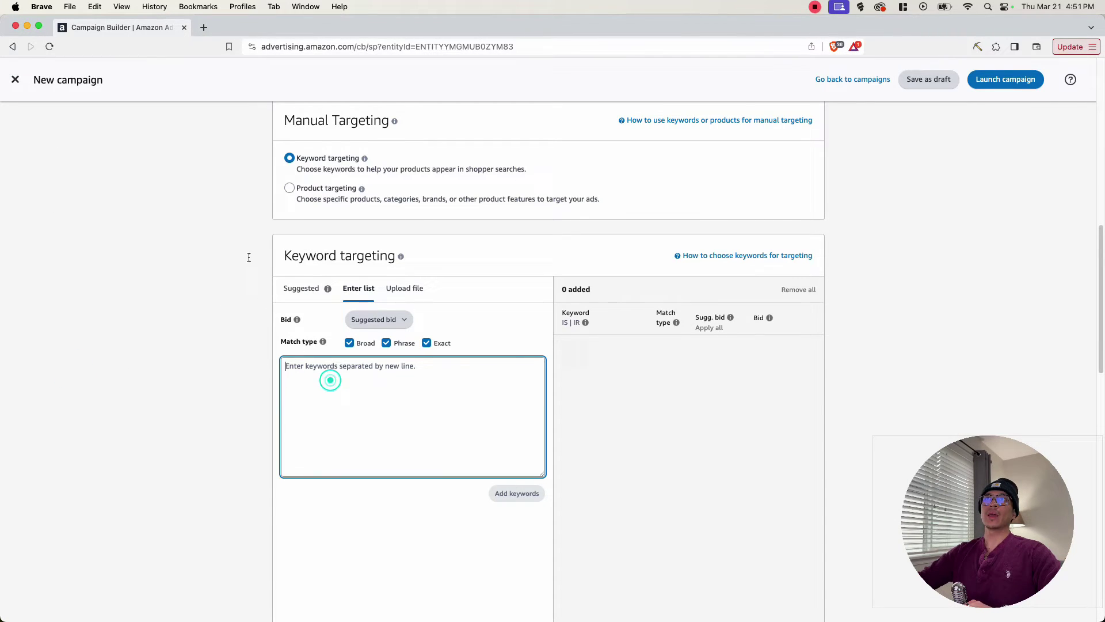
left_click(299, 160)
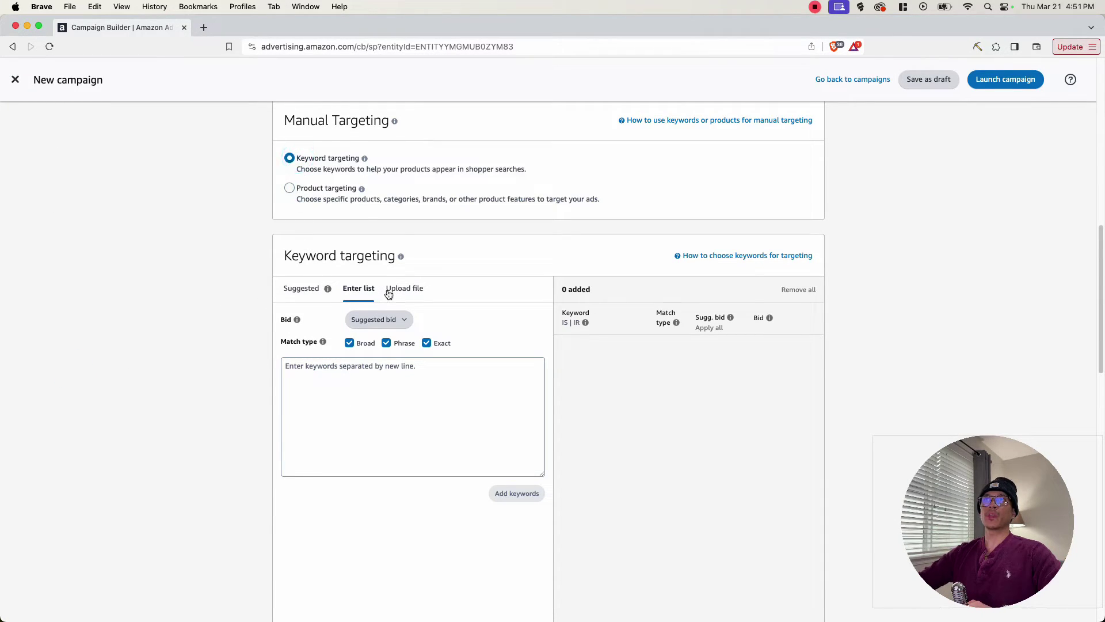
left_click(355, 288)
left_click(420, 440)
key("super+v")
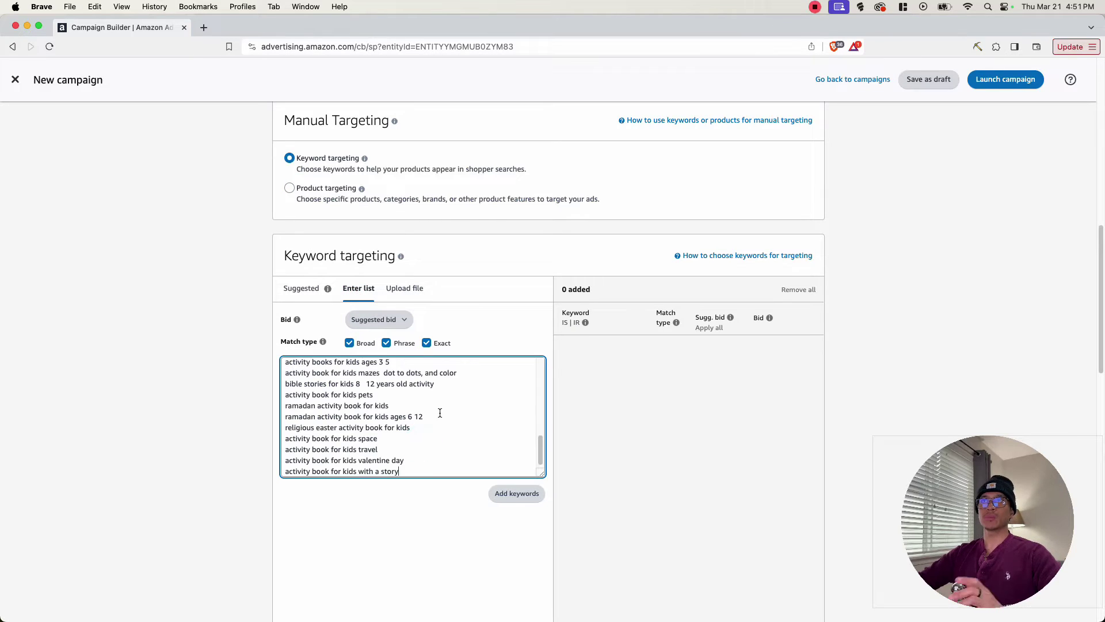
Add the pasted keywords in broad, phrase and exact match with an alternate bid of $0.75, and look through the added list
left_click(506, 493)
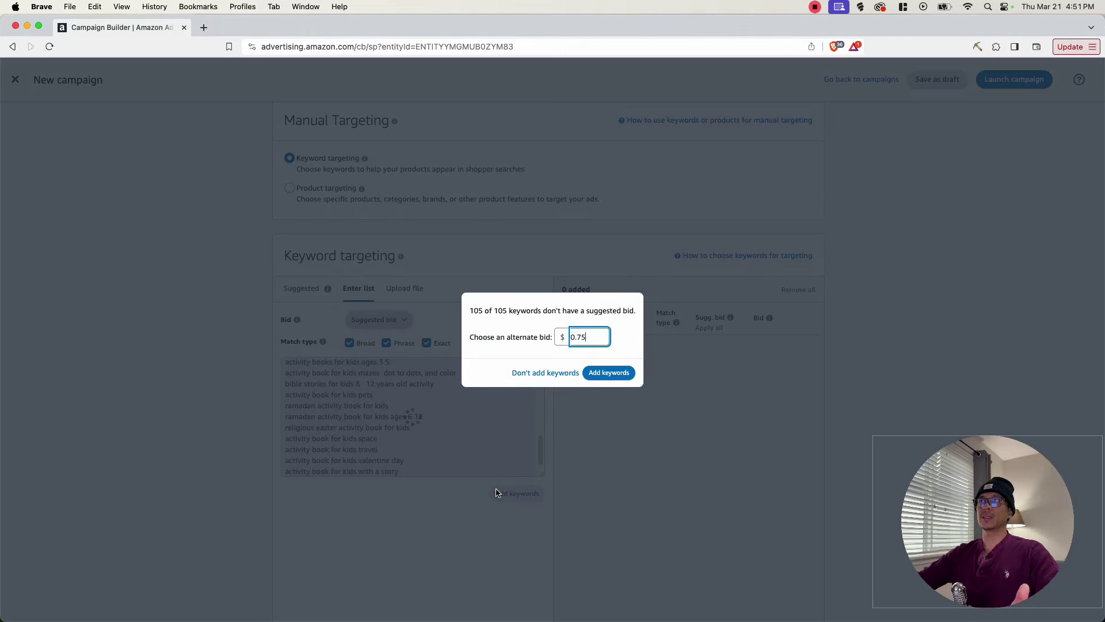
left_click(606, 373)
scroll(661, 443, "down", 10)
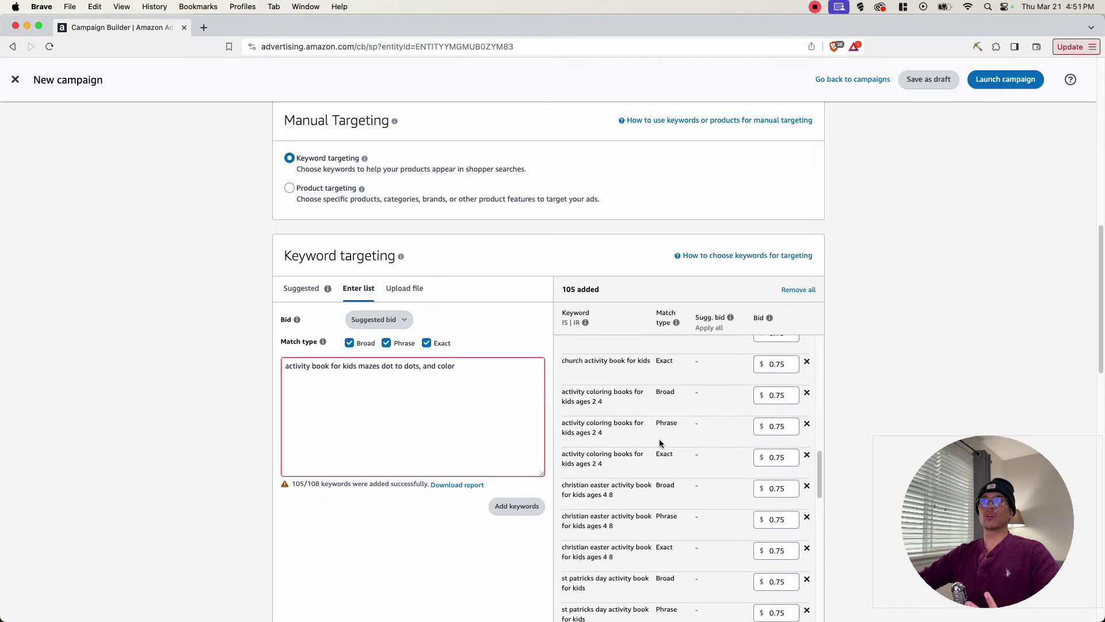
scroll(661, 446, "down", 10)
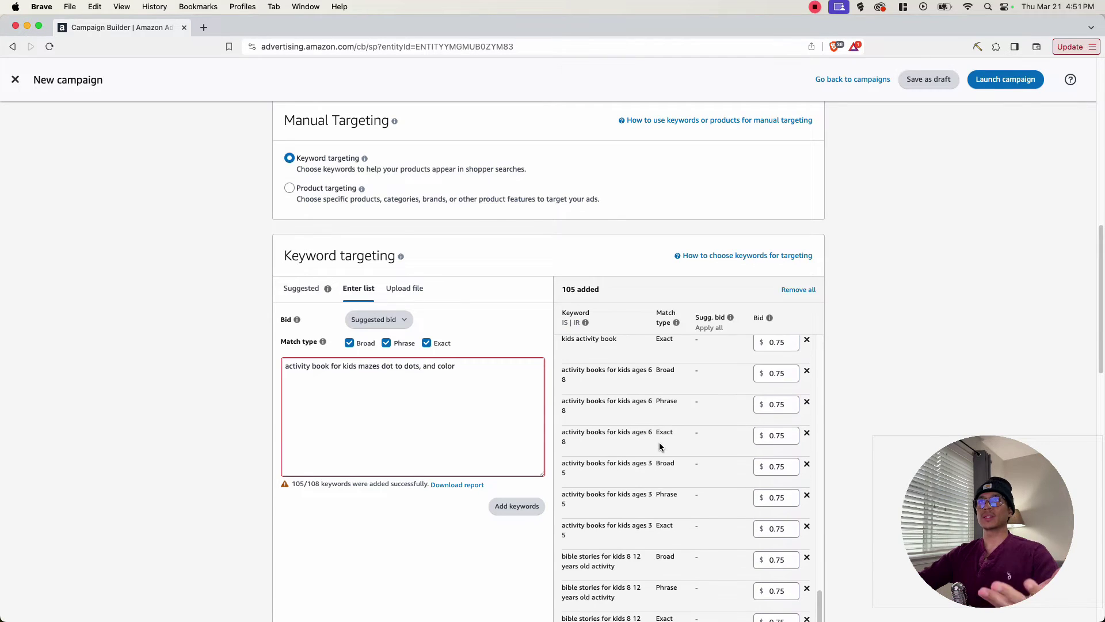
Set the campaign to product targeting, and copy the competing books' ASIN/ISBN values from the Numbers sheet for it
left_click(327, 190)
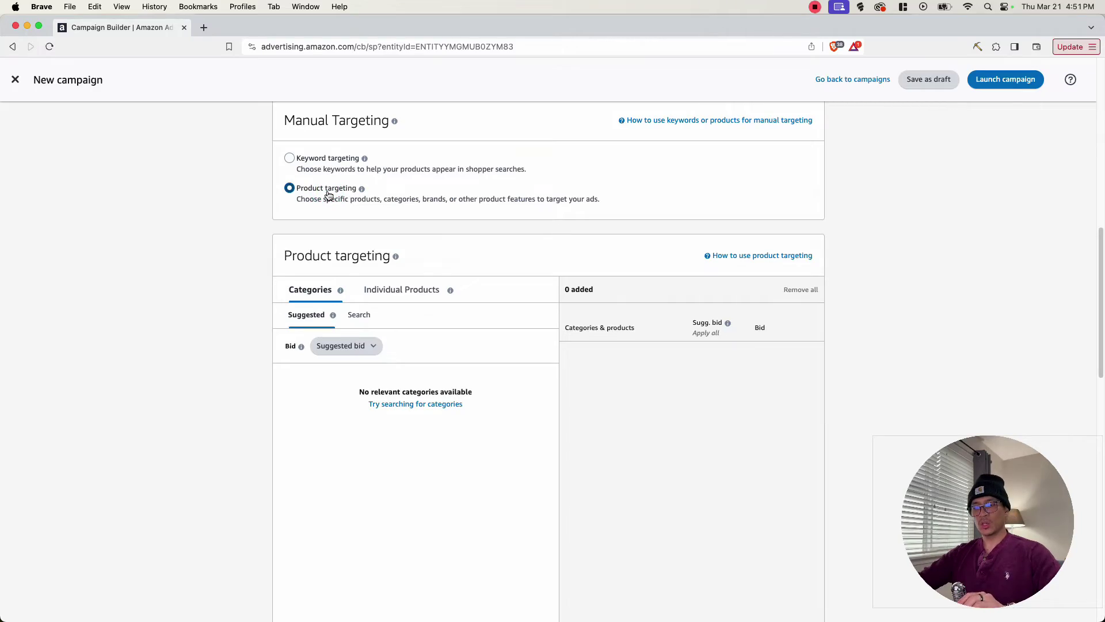
key("ctrl+Up")
left_click(558, 328)
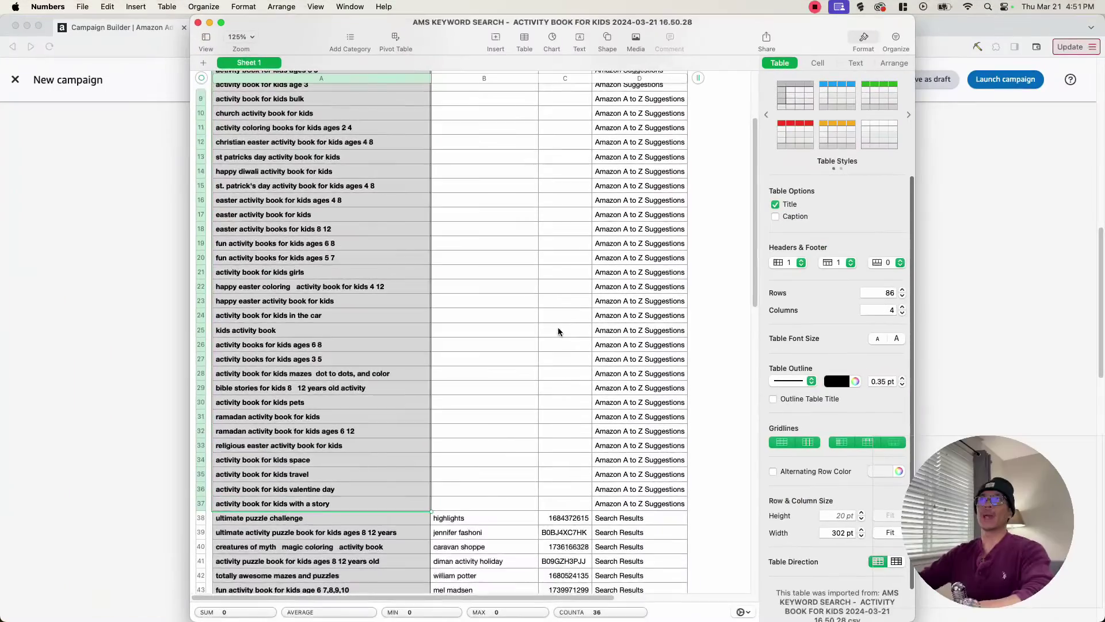
left_click_drag(557, 331, 566, 436)
key("super+Tab")
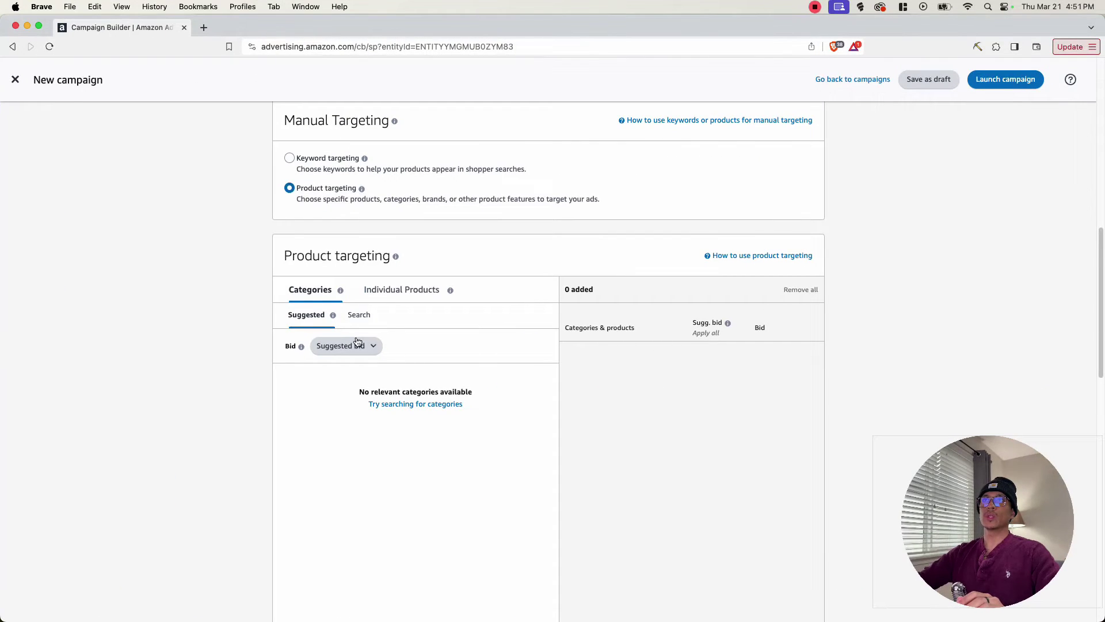
Target the copied ASINs as a list of individual products with the expanded filter and a $0.75 bid, and look through the added targets
left_click(394, 292)
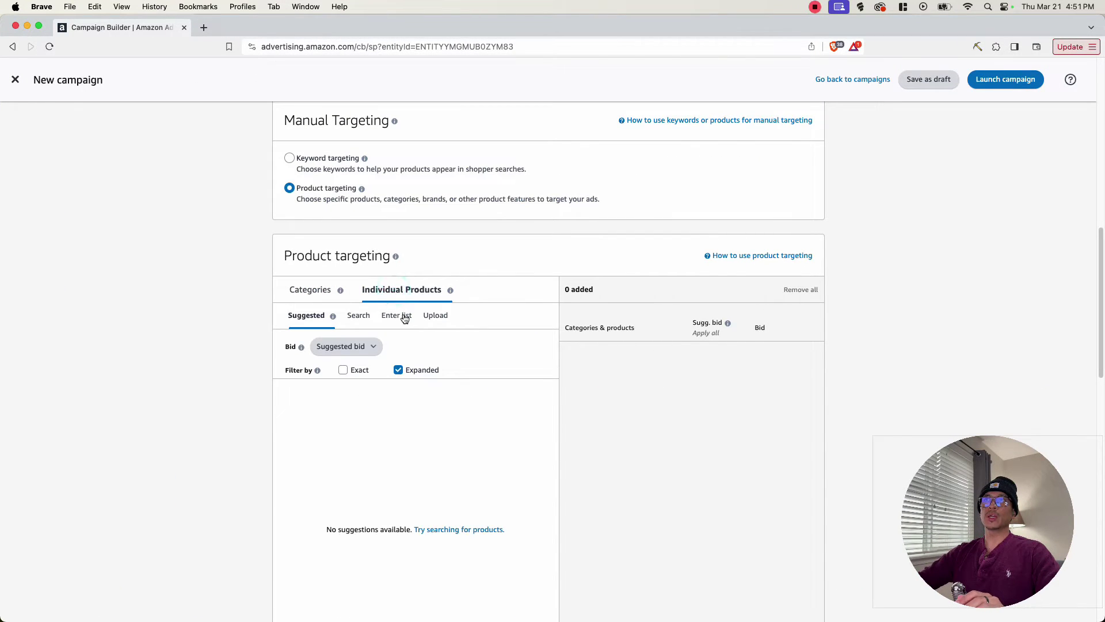
left_click(403, 315)
left_click(388, 400)
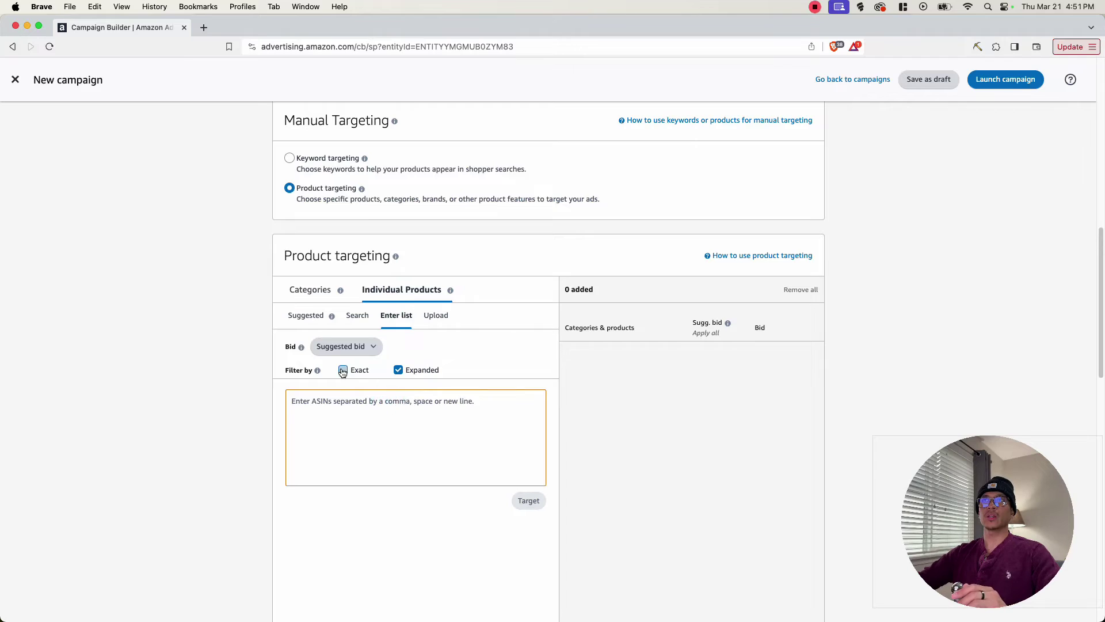
key("super+v")
left_click(529, 499)
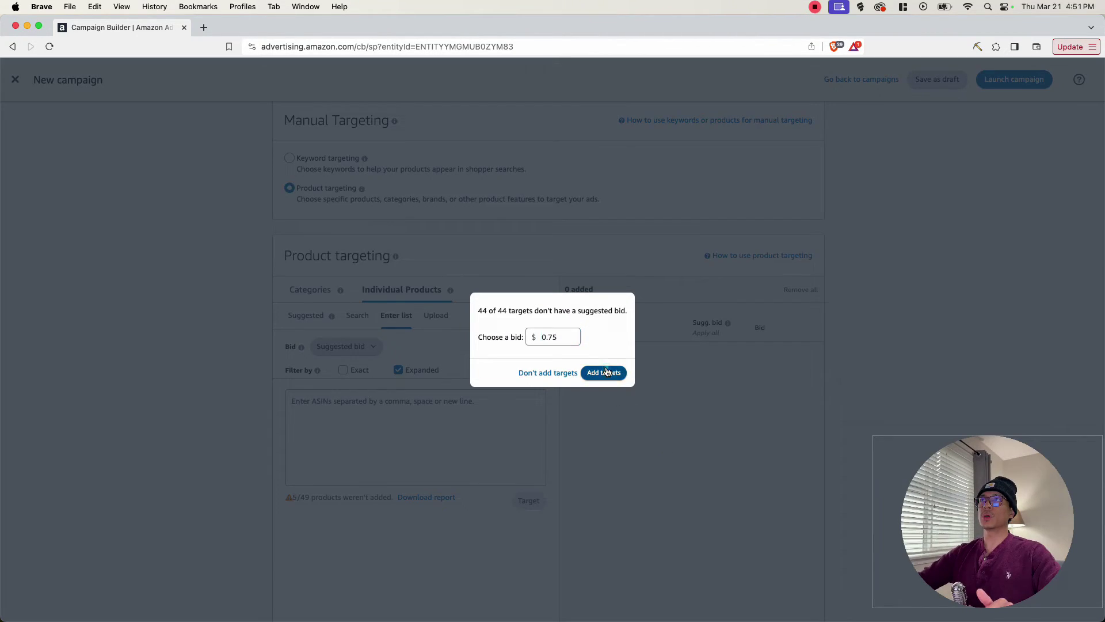
left_click(605, 373)
scroll(683, 425, "down", 5)
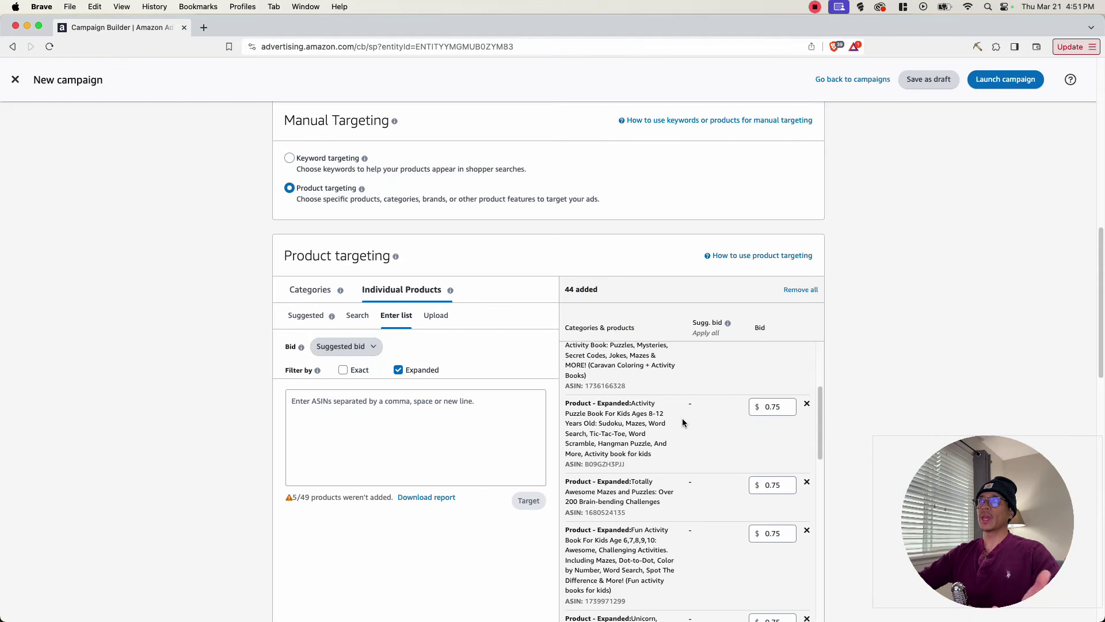
scroll(683, 426, "down", 10)
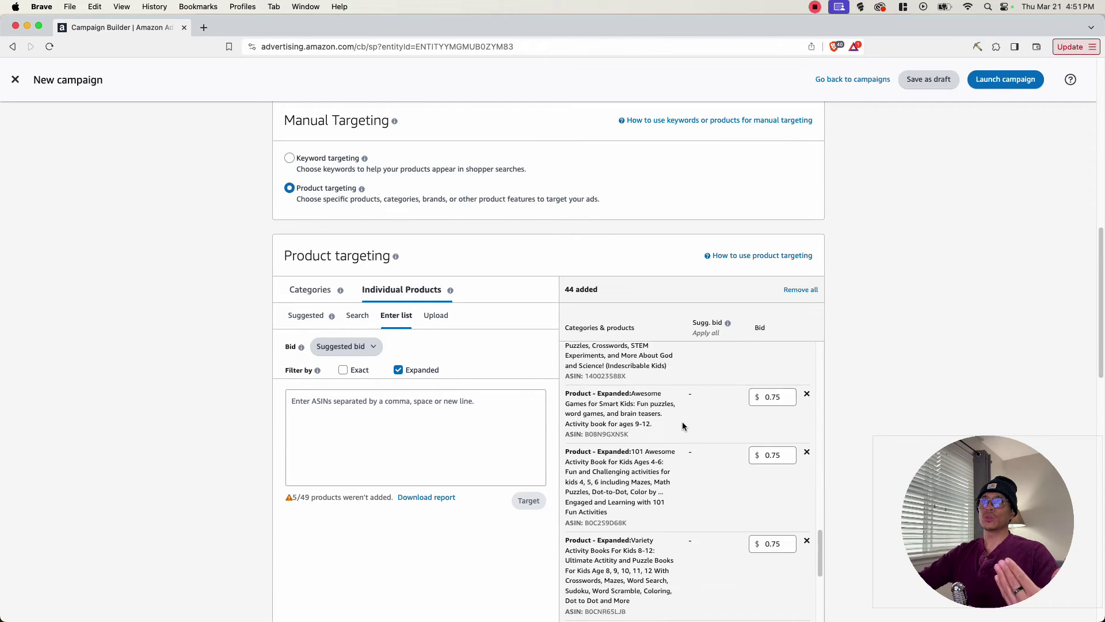
scroll(682, 423, "down", 6)
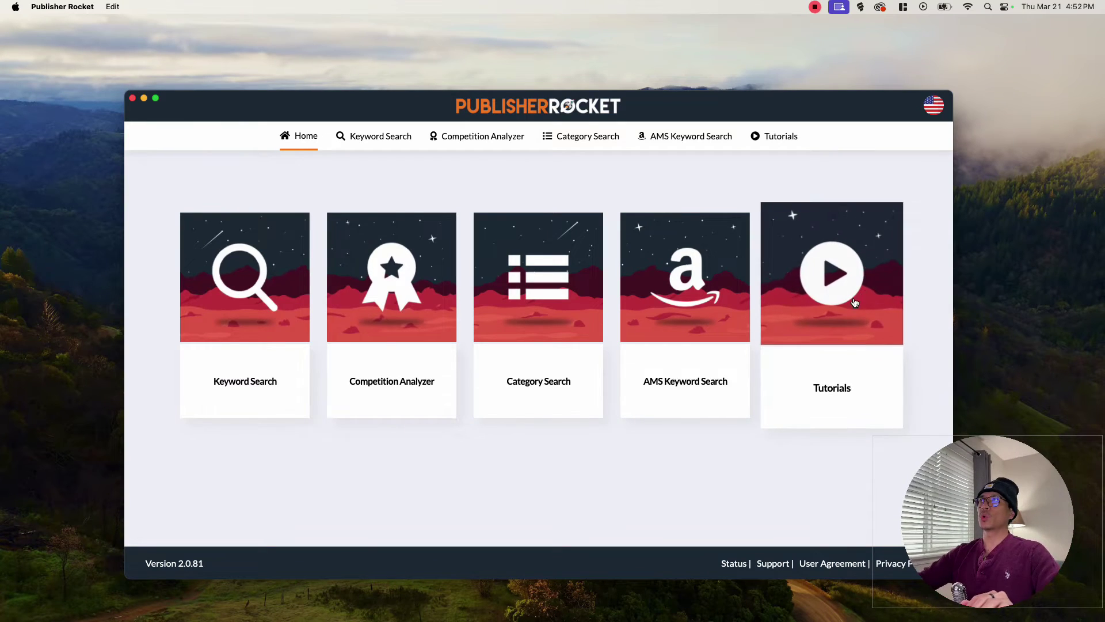
Open the tutorials from the Publisher Rocket home screen and look through the feature lessons on the web page
left_click(858, 308)
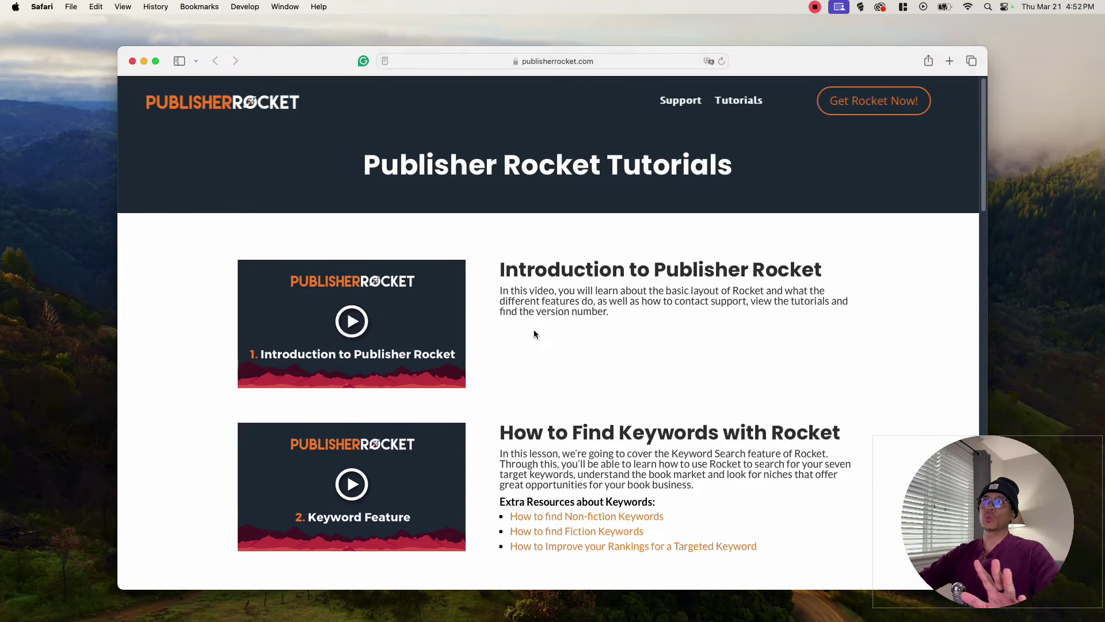
scroll(534, 331, "down", 6)
scroll(539, 336, "down", 6)
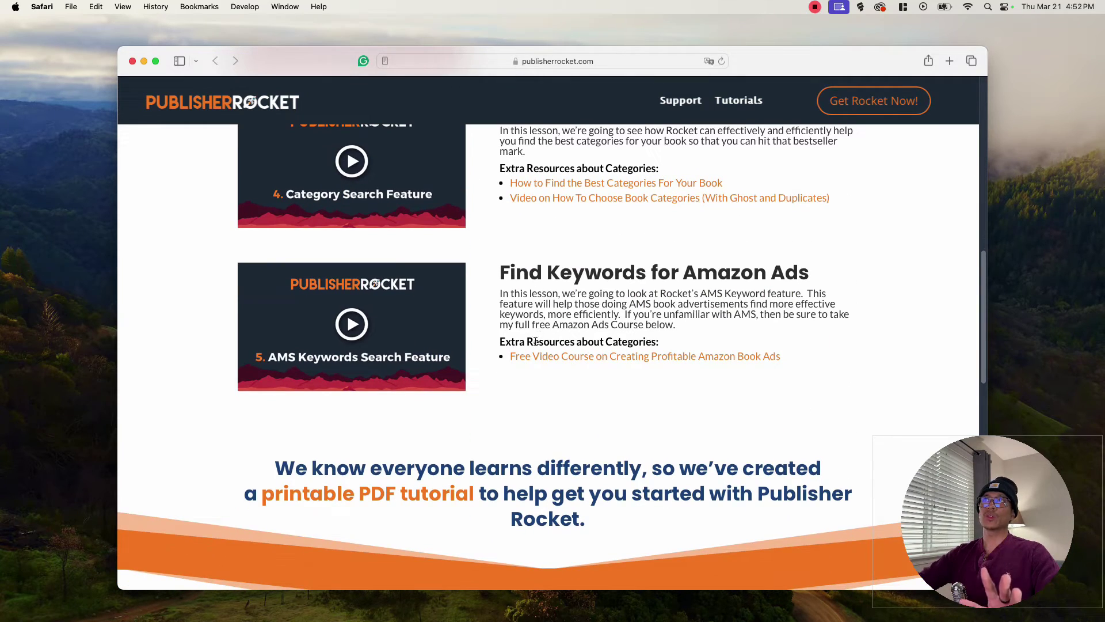
scroll(564, 399, "up", 9)
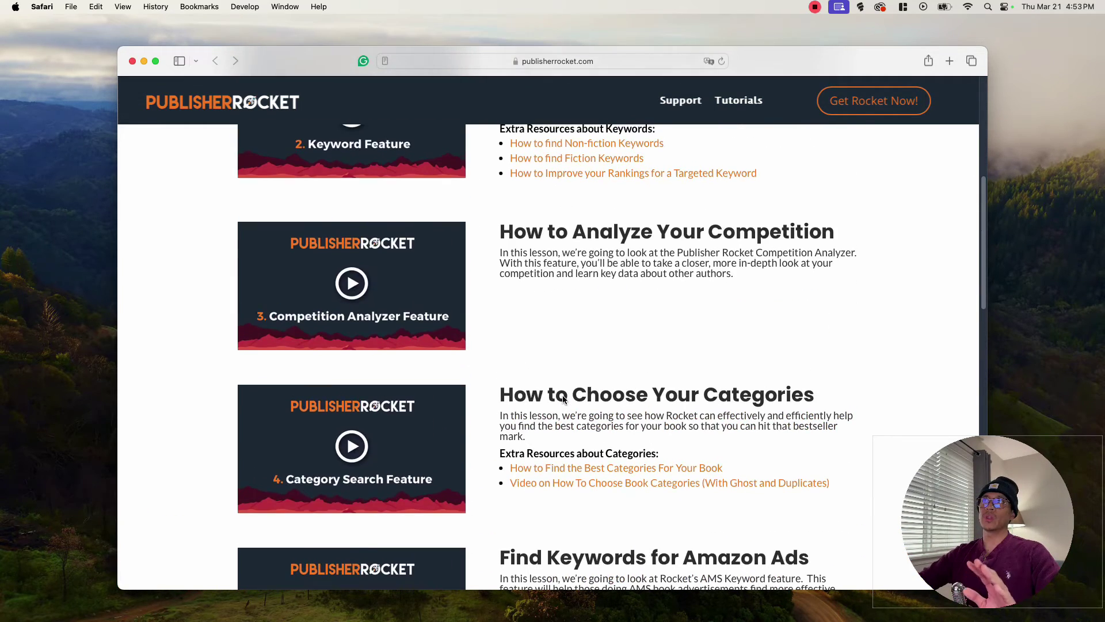
scroll(564, 400, "up", 4)
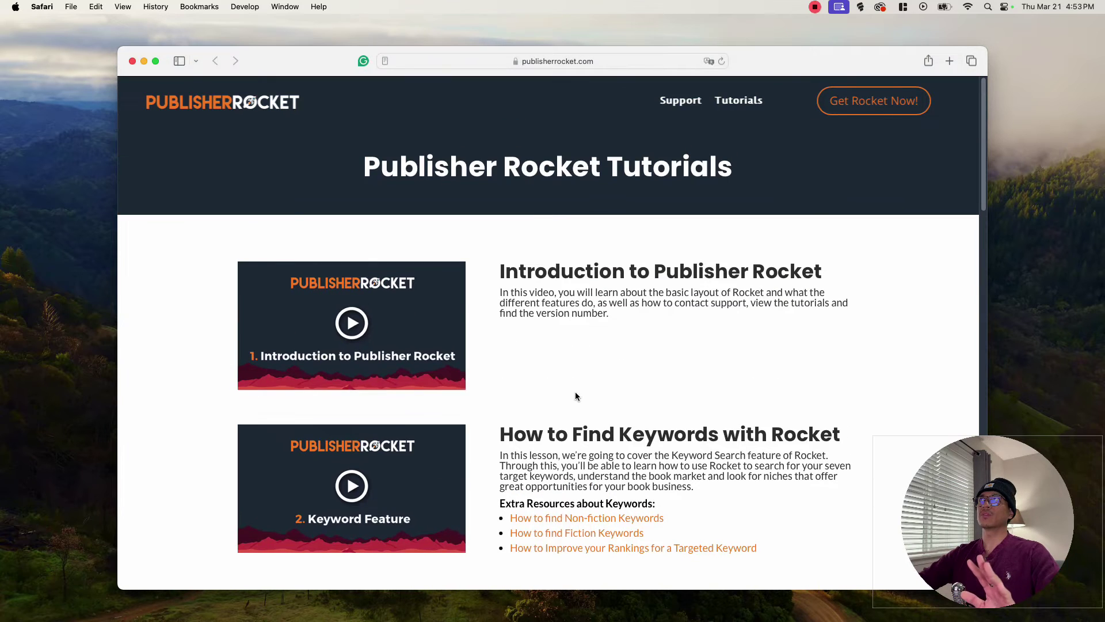